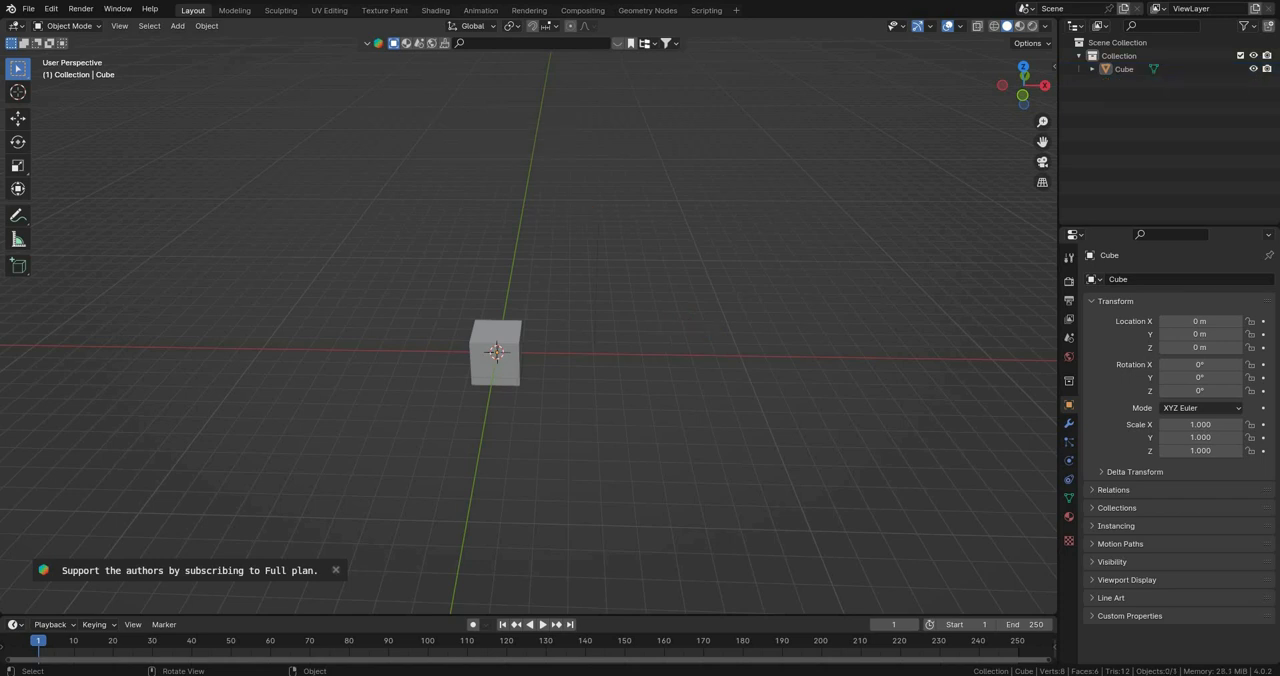
Step: Delete the default cube and switch to the front orthographic view
middle_click_drag(590, 452, 646, 454)
left_click_drag(646, 454, 499, 341)
key("Delete")
middle_click_drag(499, 341, 502, 332)
key("KP_1")
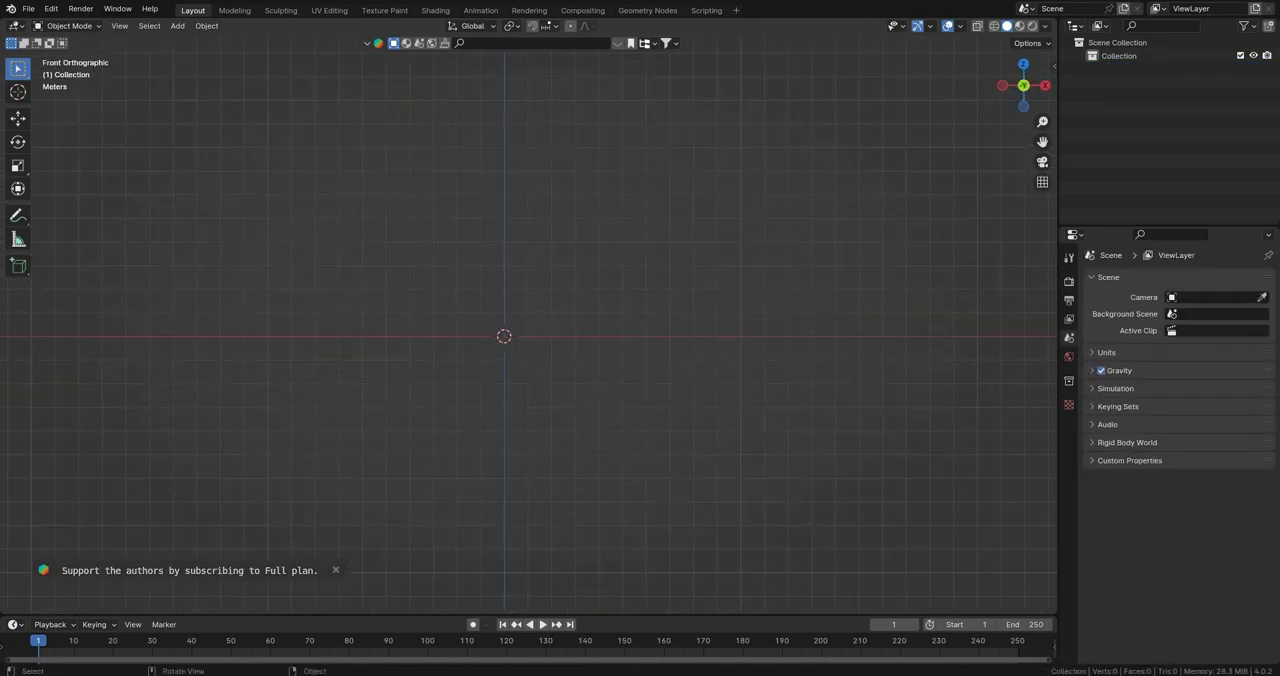
scroll(480, 352, "up", 3)
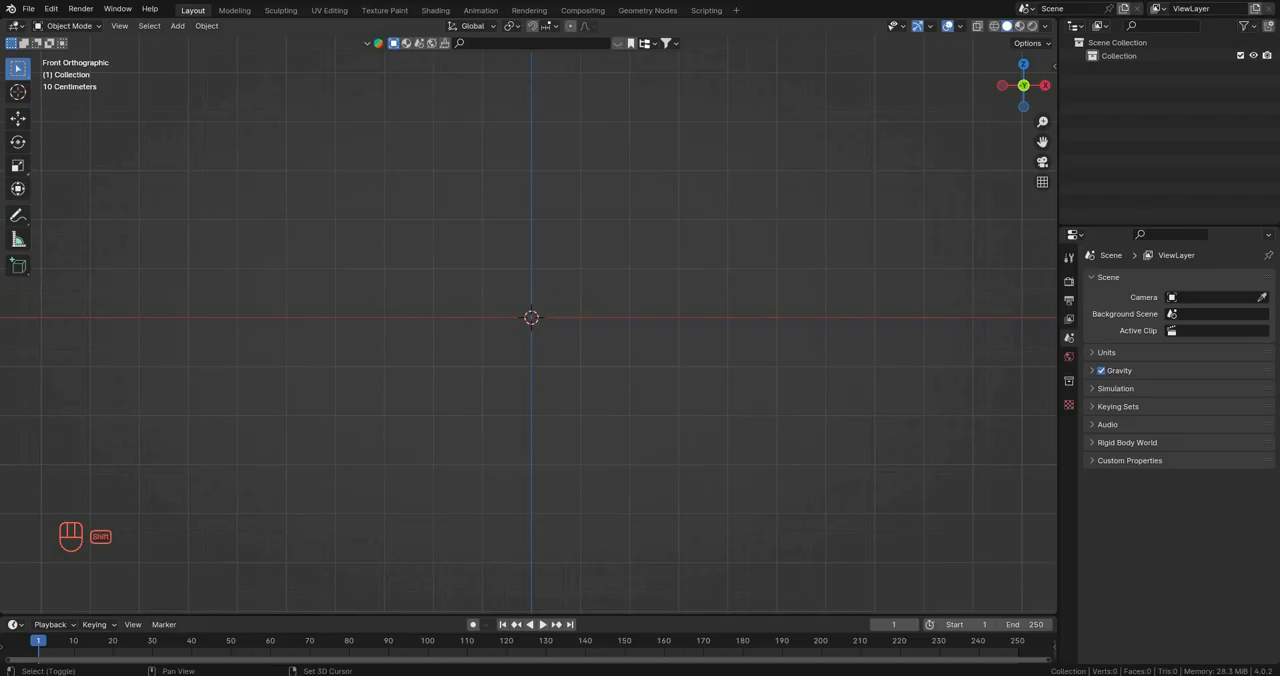
Step: Add a cube mesh at the origin and enter Edit Mode
key("shift+a")
mouse_move(600, 362)
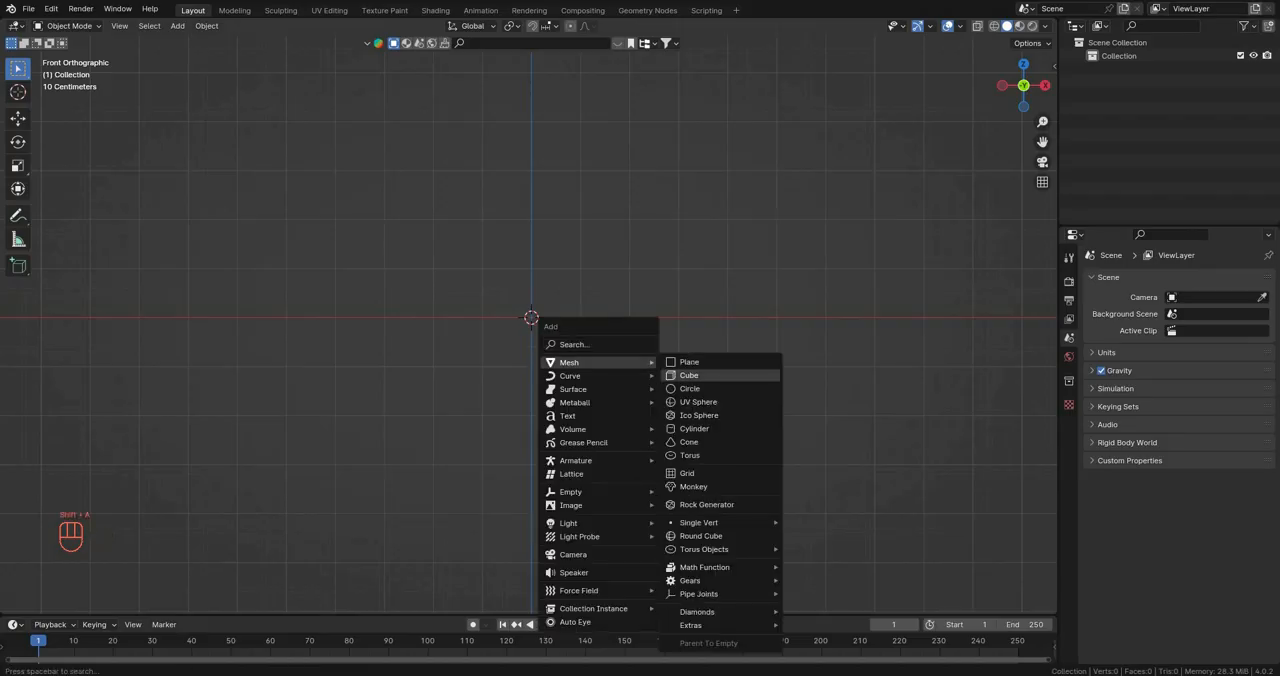
left_click(700, 375)
key("Tab")
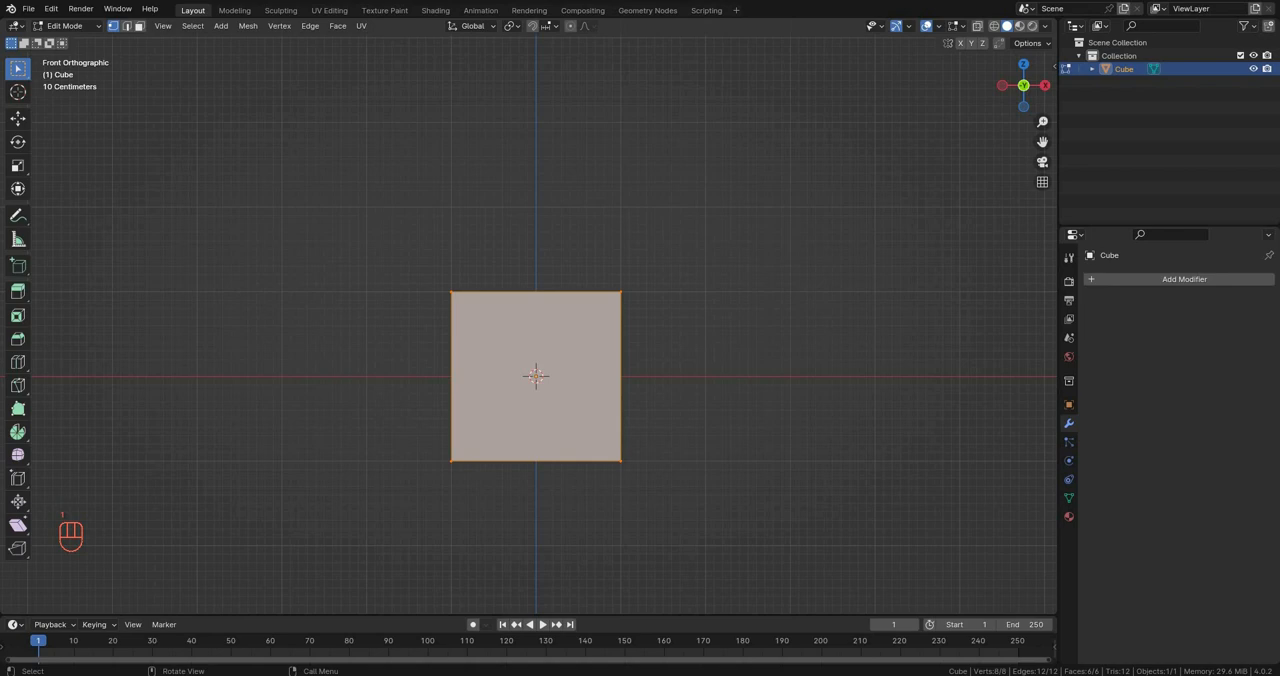
Step: Merge all of the cube's vertices at center into a single vertex
scroll(536, 376, "up", 2)
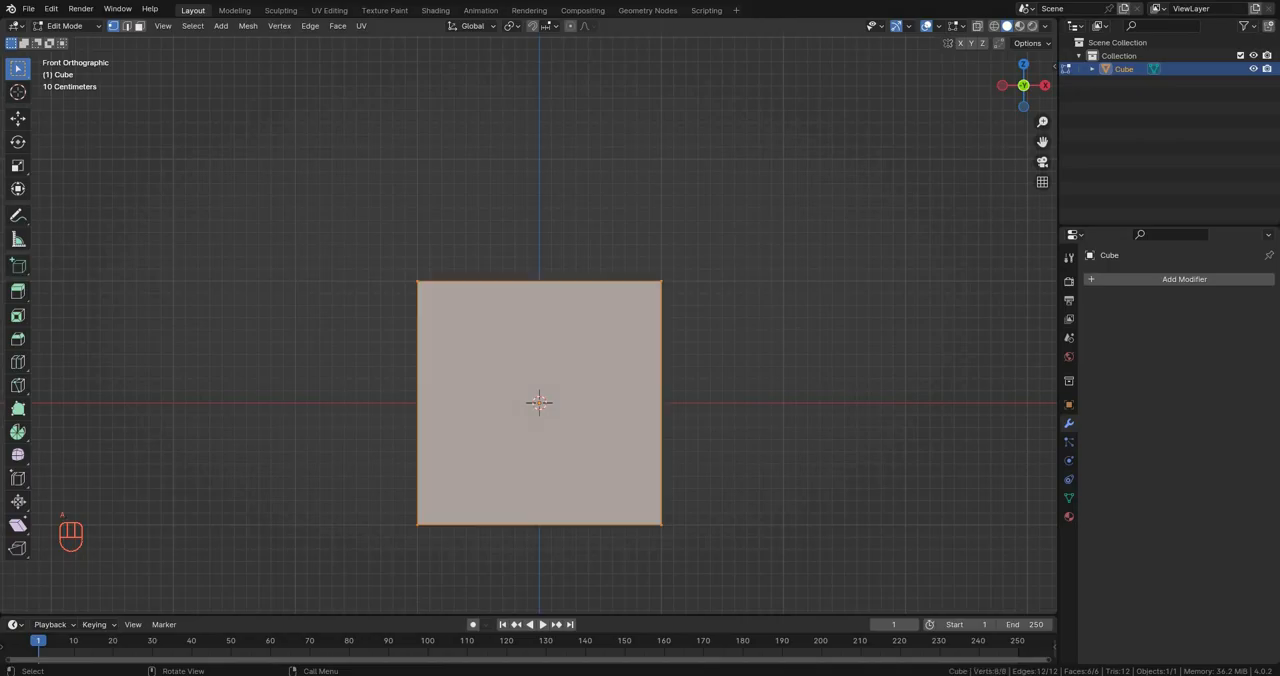
key("m")
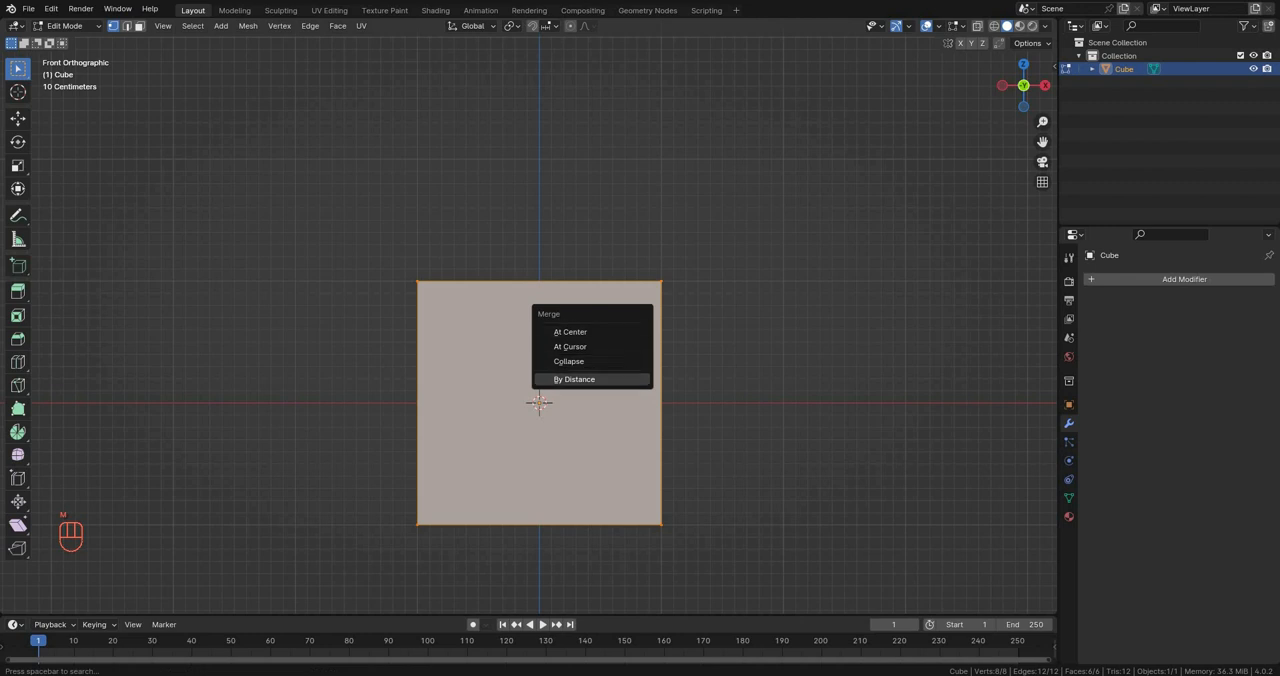
left_click(572, 332)
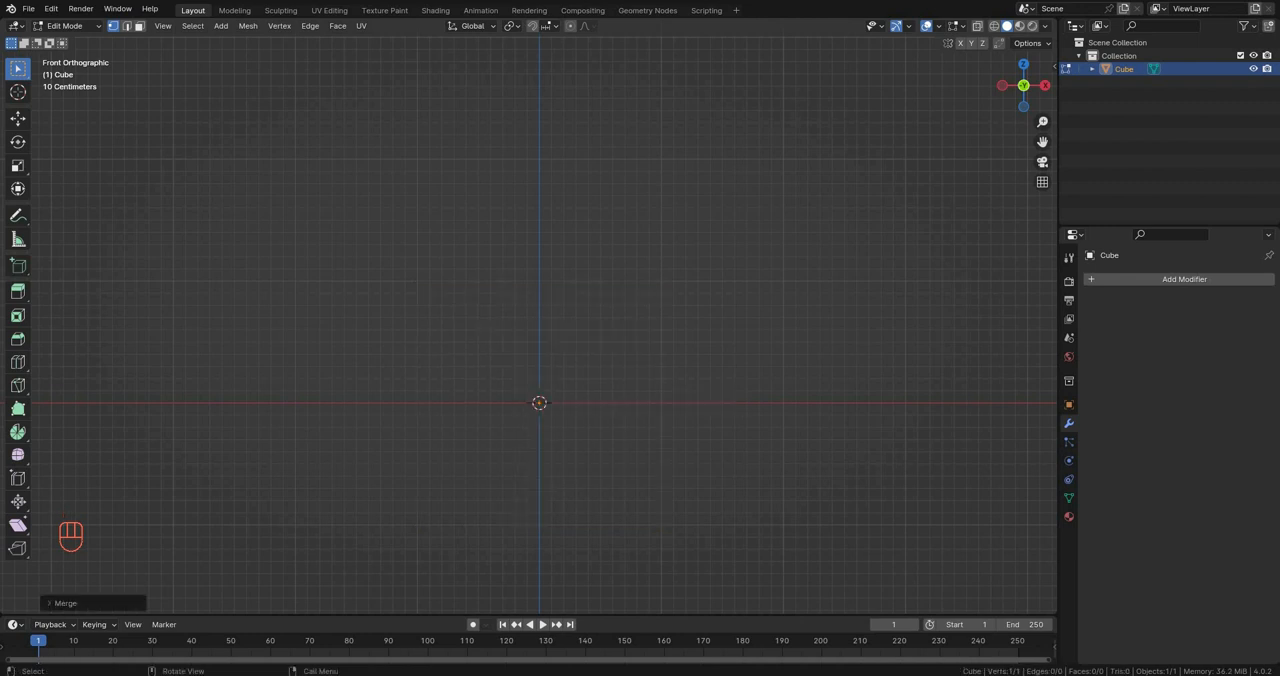
key("g")
left_click(660, 341)
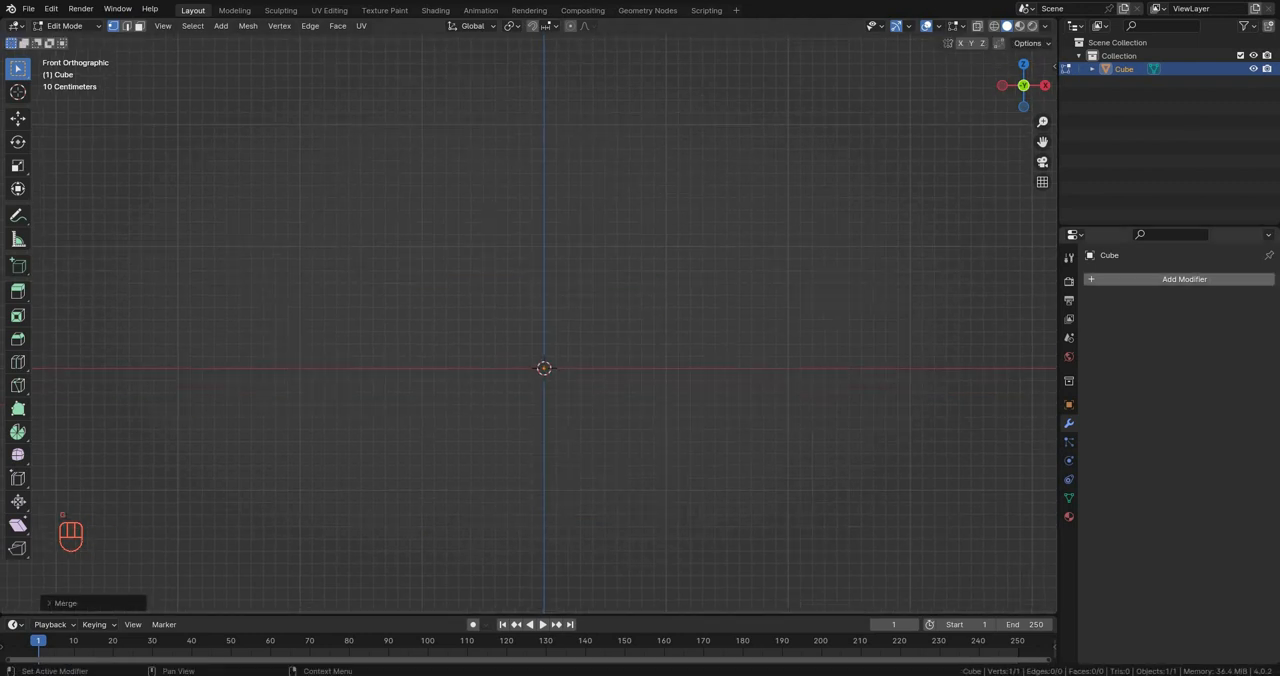
Step: Add a Skin modifier to the single-vertex mesh, followed by a Subdivision Surface modifier
left_click(1184, 279)
type("ski")
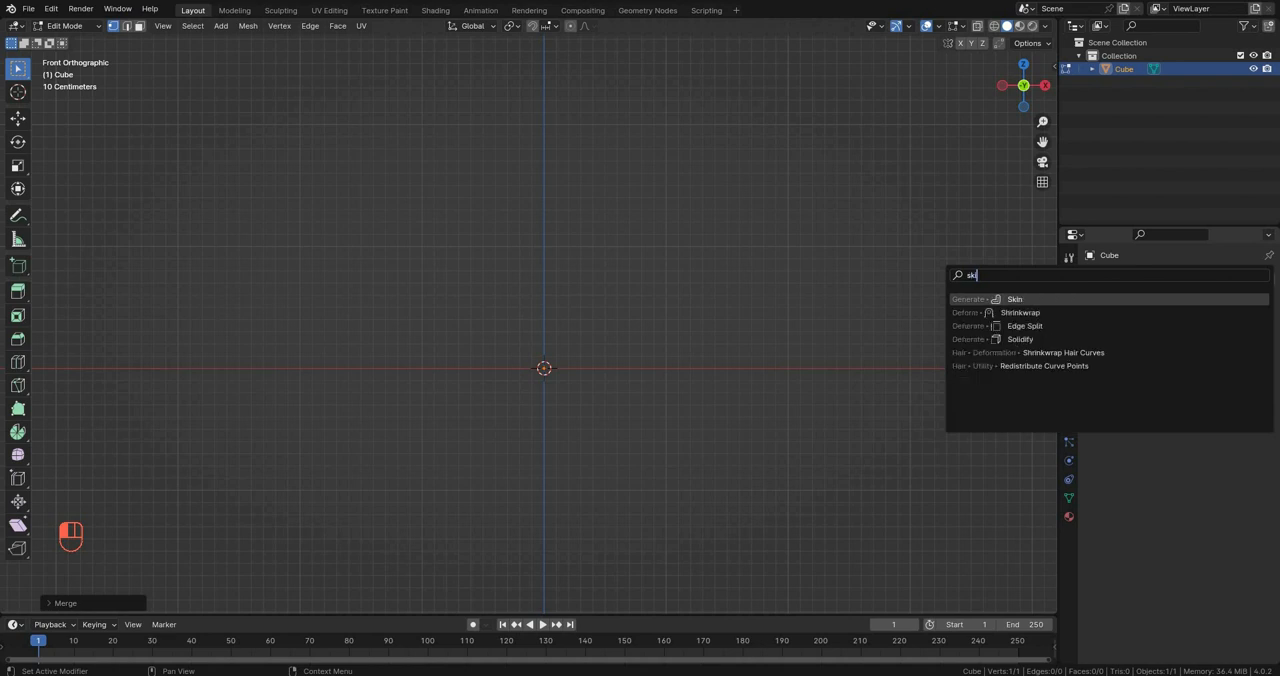
key("Return")
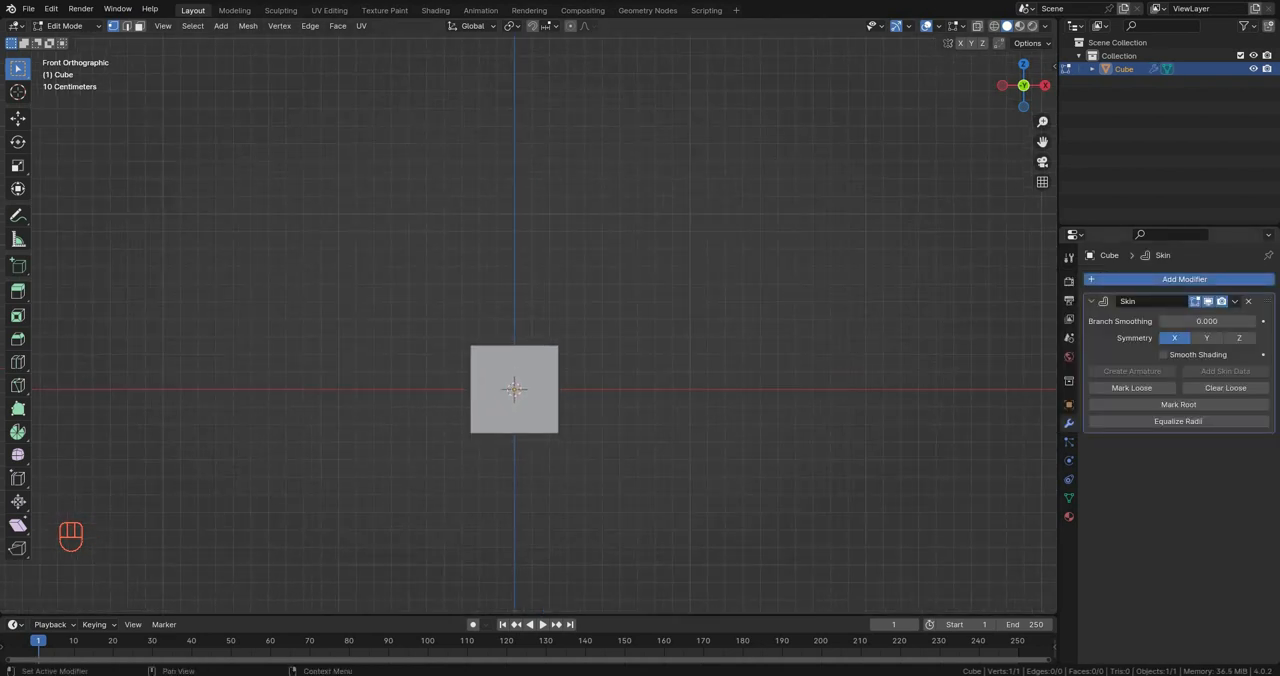
left_click(1184, 279)
type("s")
key("Down")
key("Return")
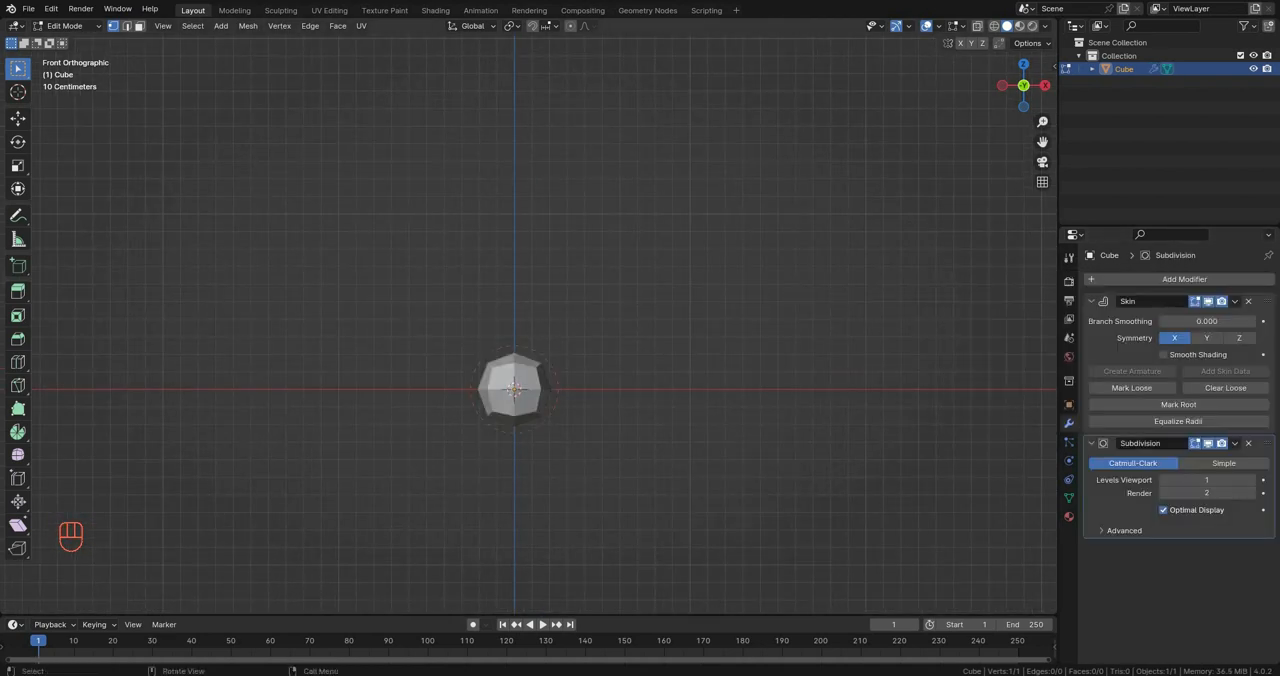
Step: Extrude the single vertex upward along the Z axis to start a vertical shaft
scroll(514, 389, "down", 1)
mouse_move(516, 377)
middle_mouse_down("shift")
mouse_move(503, 340)
mouse_move(515, 360)
middle_mouse_up("shift")
scroll(510, 370, "up", 2)
left_click_drag(511, 377, 685, 463)
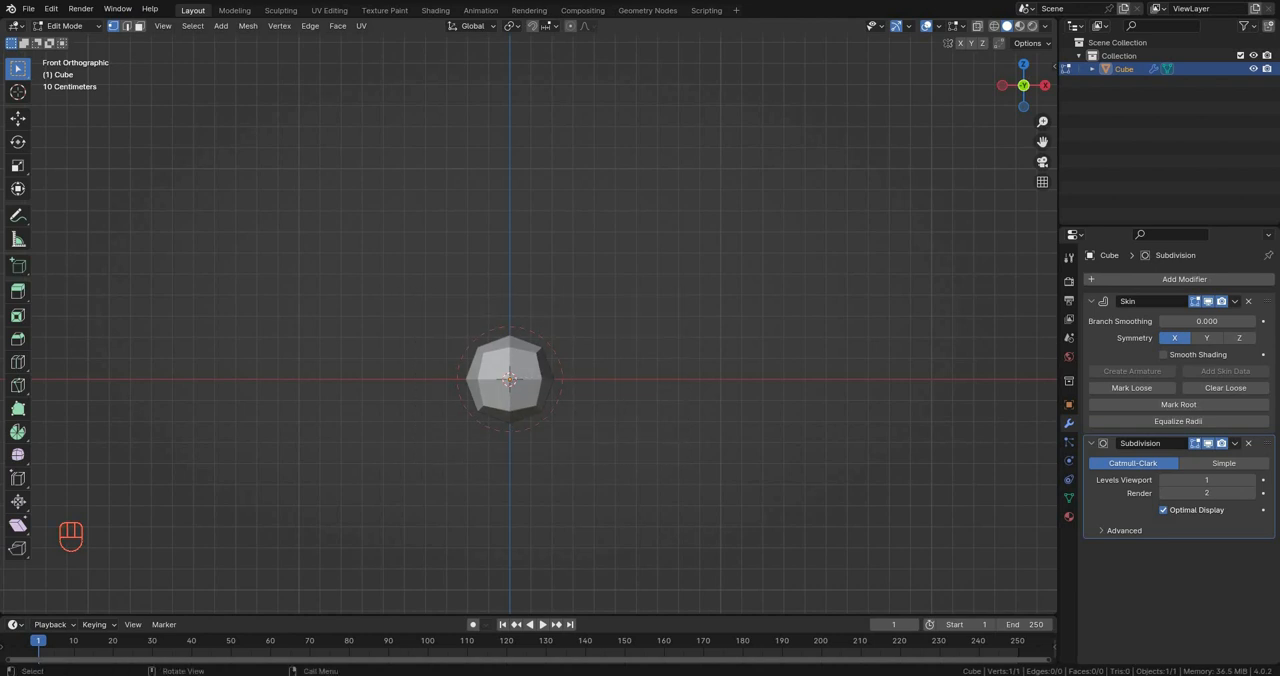
key("g")
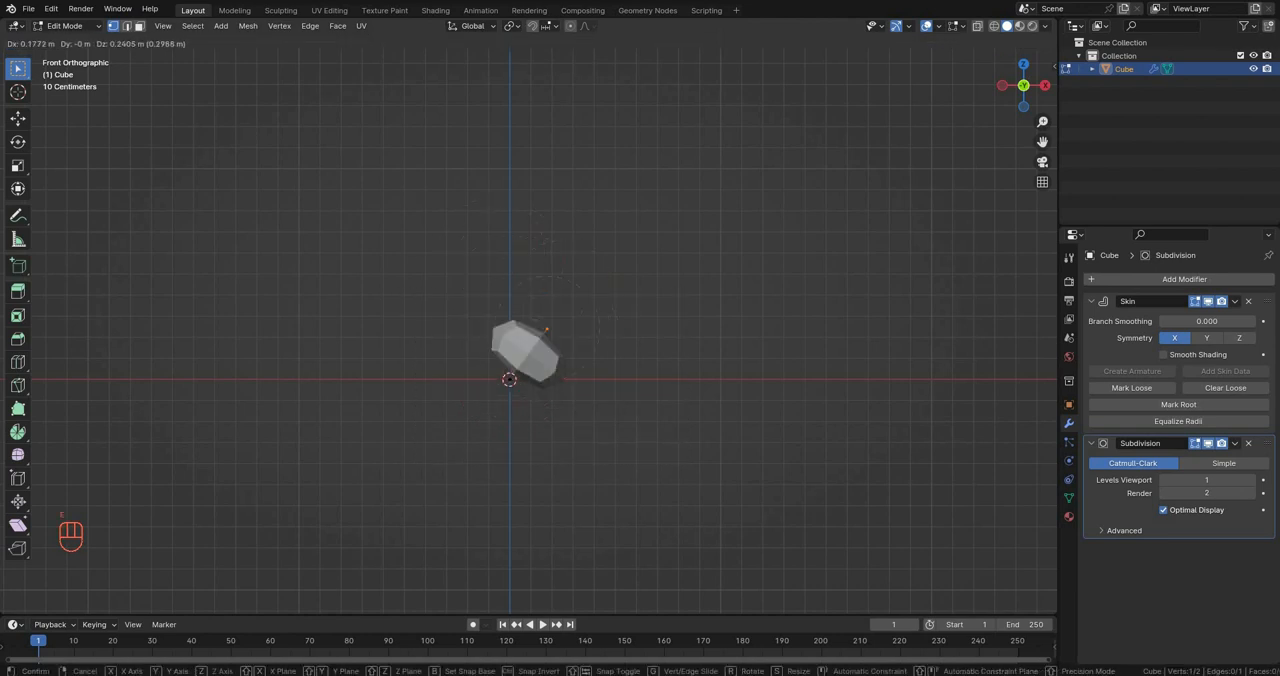
key("z")
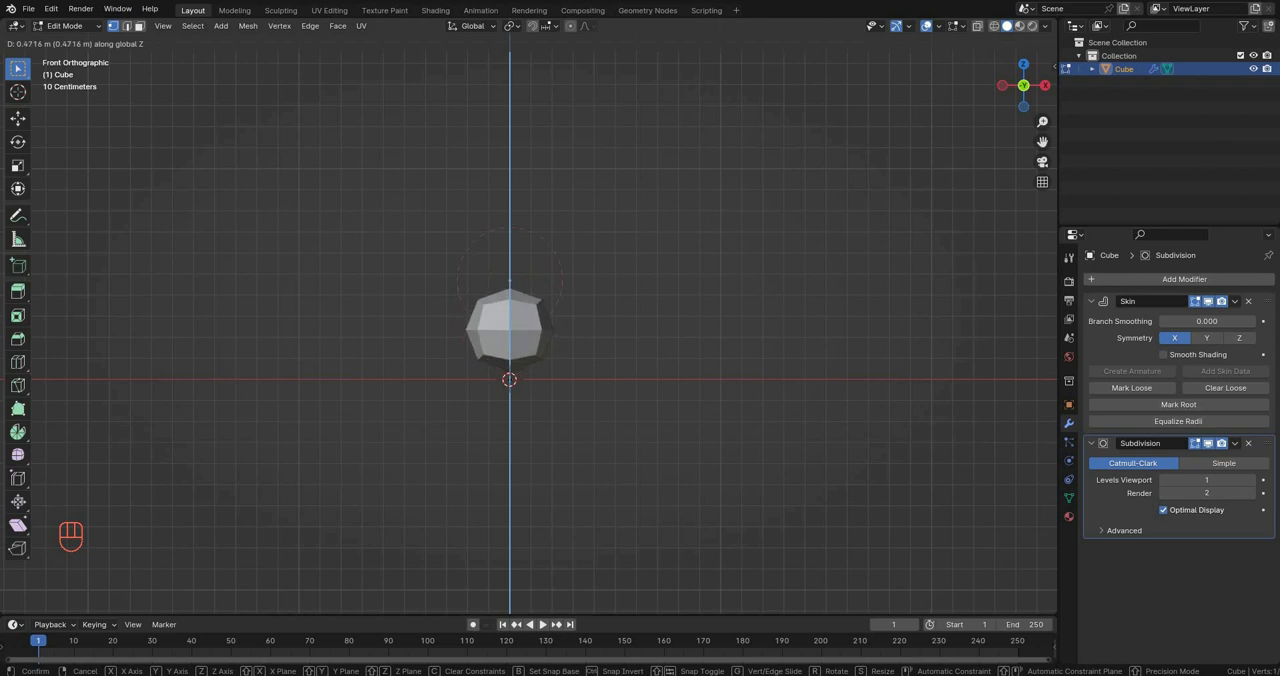
left_click(527, 318)
scroll(527, 318, "up", 3)
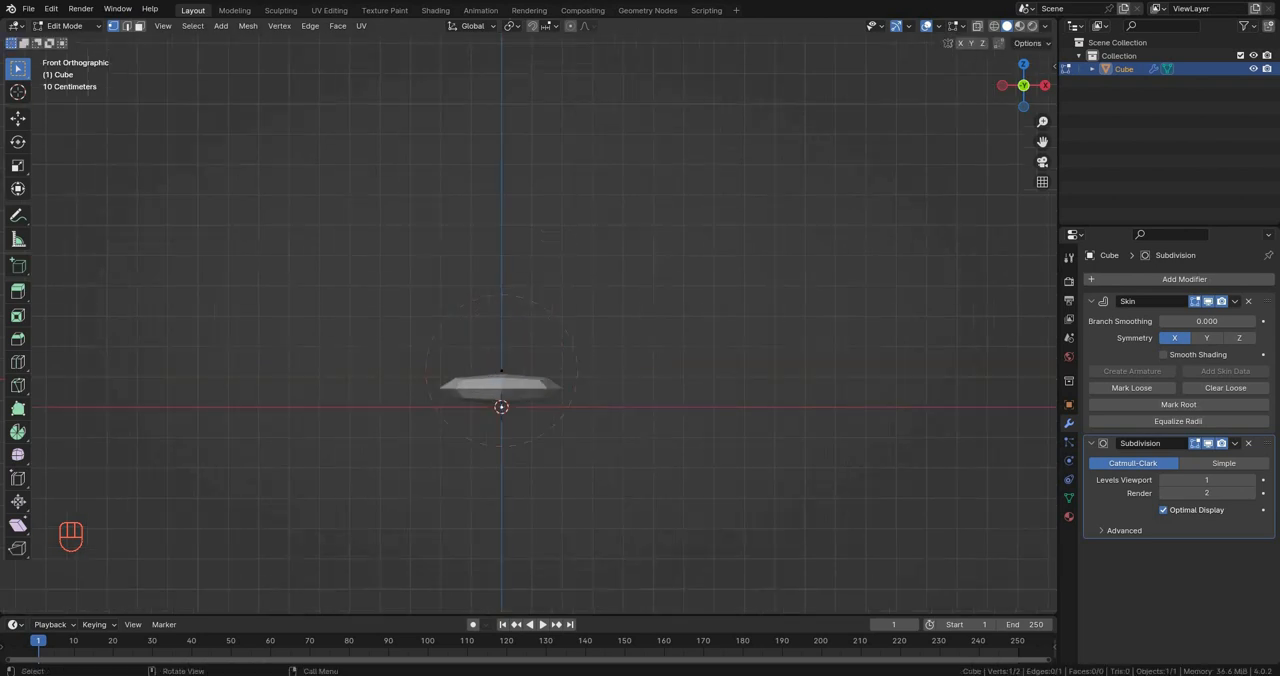
Step: Extrude another short segment from the end vertex along the Z axis near the base
key("e")
key("z")
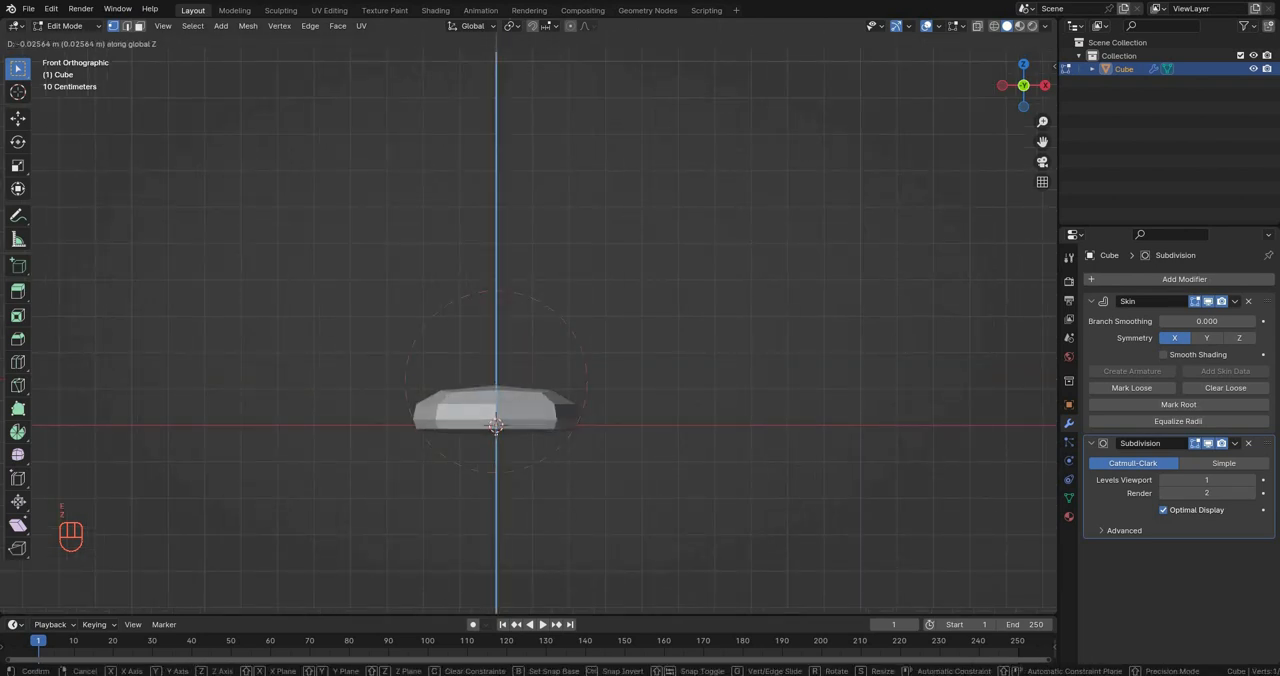
left_click(496, 425)
mouse_move(496, 425)
middle_mouse_down("shift")
mouse_move(511, 406)
mouse_move(430, 350)
mouse_move(505, 425)
middle_mouse_up("shift")
key("KP_1")
Step: Extrude a further segment upward along Z and shrink the skin radius at its new end vertex
key("e")
key("z")
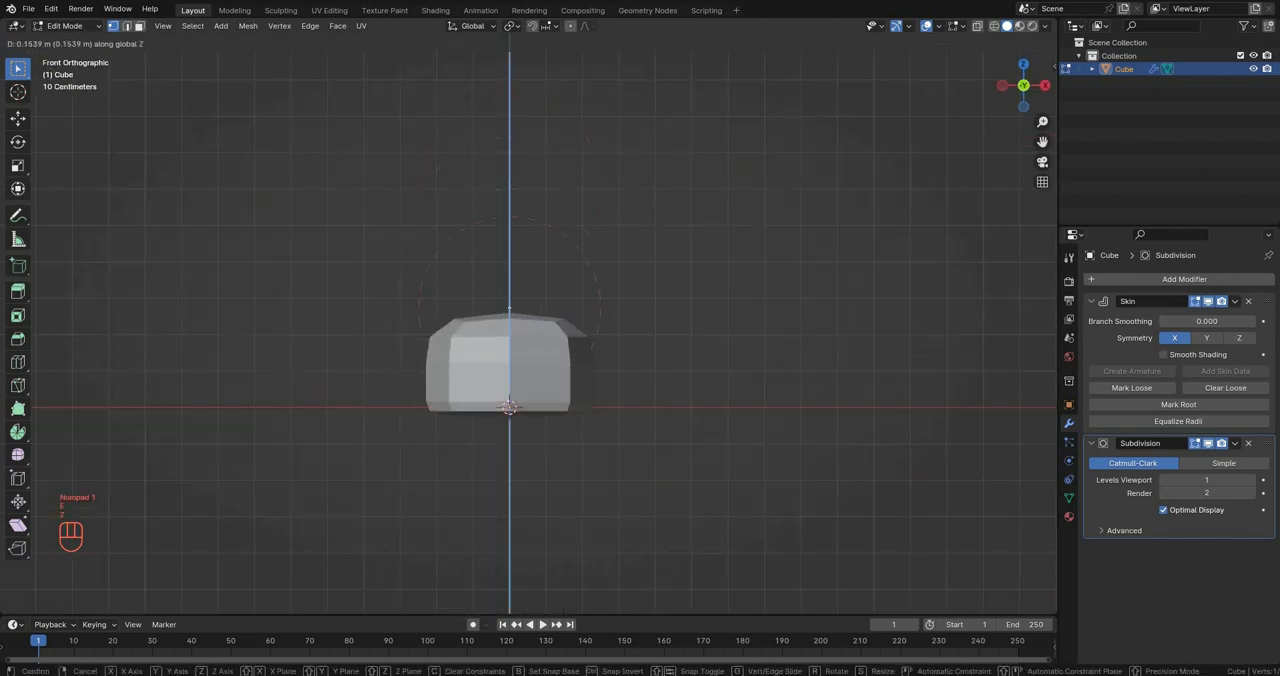
left_click(688, 362)
key("ctrl+a")
left_click(626, 344)
middle_click_drag(626, 344, 560, 465, "shift")
Step: Extrude the shaft's top segment upward along Z and resize the skin at the new top vertex
scroll(560, 465, "down", 3)
key("e")
key("z")
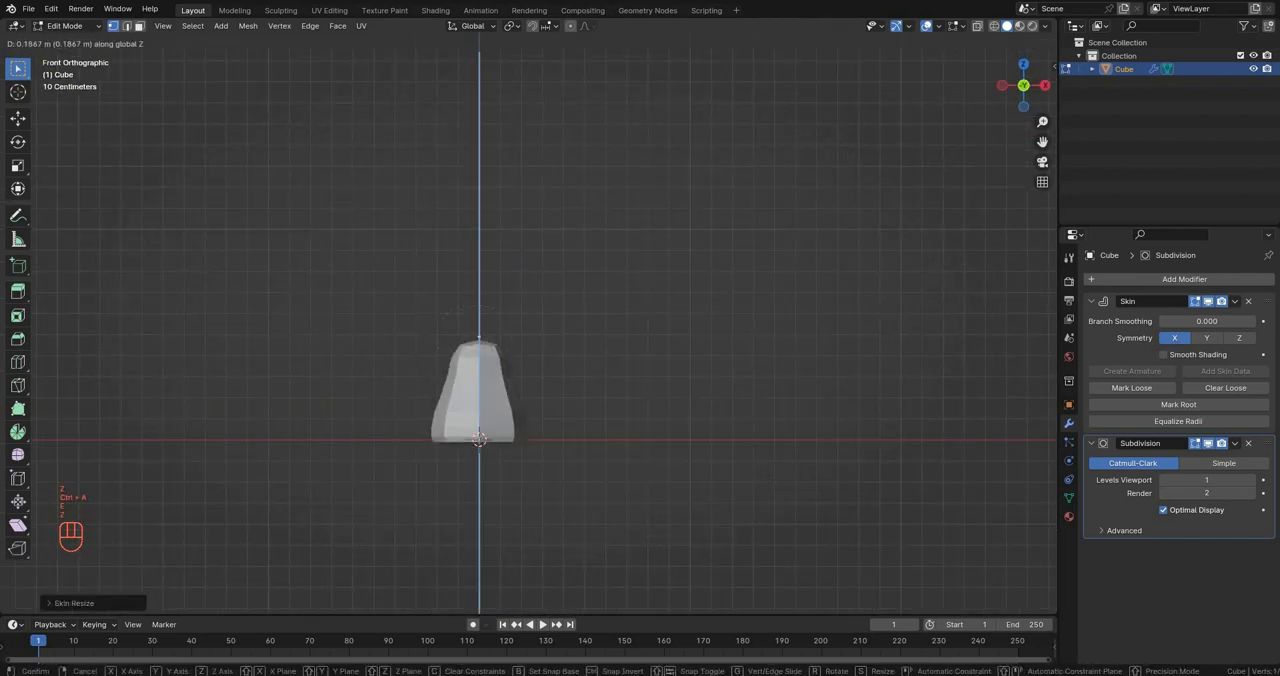
left_click(560, 240)
key("ctrl+a")
left_click(530, 215)
middle_click_drag(530, 215, 593, 234, "shift")
Step: Move the top vertex along Z to adjust the shaft's height and resize its skin radius again
key("g")
key("z")
left_click(523, 295)
key("ctrl+a")
left_click(562, 322)
Step: Select the three lowest vertices of the shaft and resize the skin around them together
scroll(593, 234, "up", 2)
left_click_drag(430, 430, 570, 530)
key("ctrl+a")
left_click(584, 436)
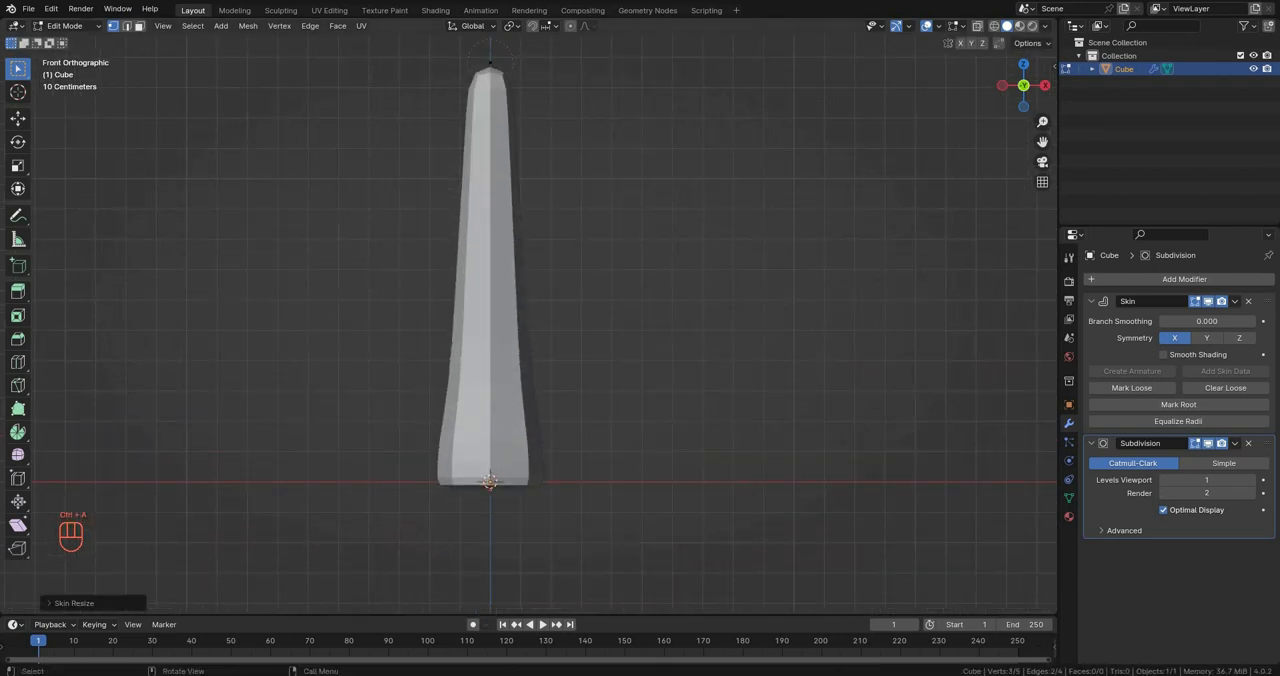
left_click(584, 436)
Step: With X-ray enabled, shrink the skin at the vertex just above the base and at the vertex above it
key("alt+z")
left_click(490, 445)
key("ctrl+a")
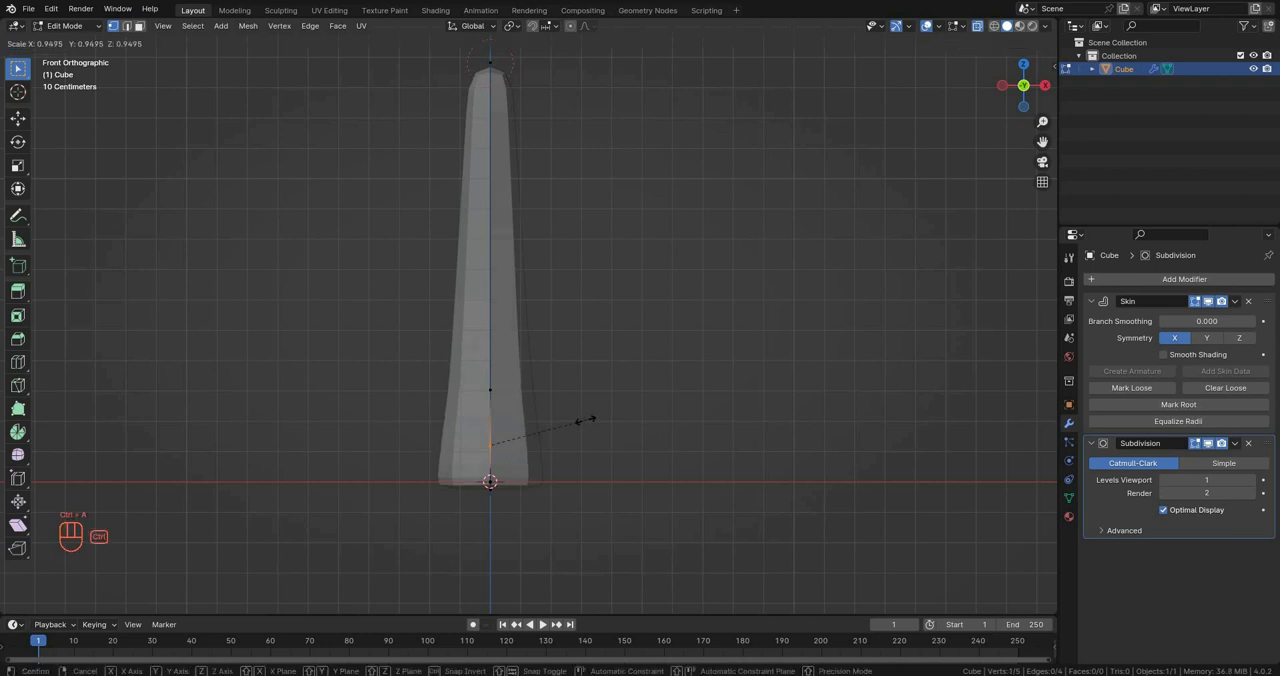
left_click(562, 416)
left_click(490, 390)
key("ctrl+a")
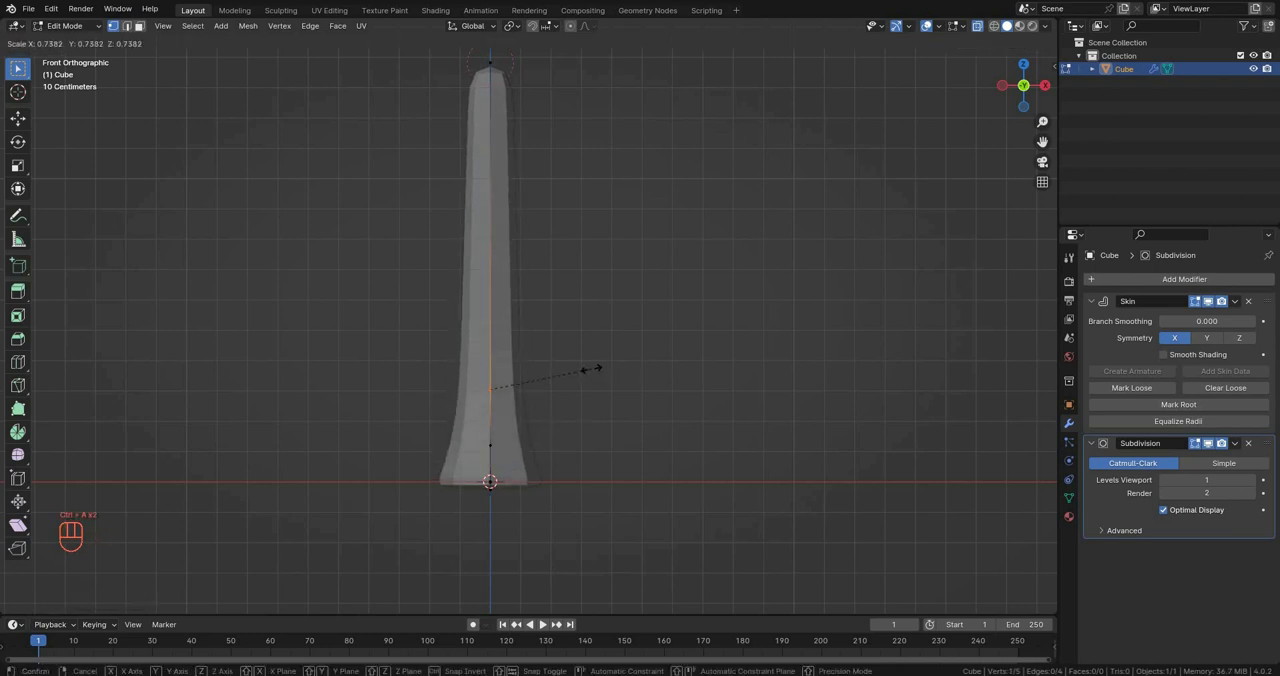
left_click(590, 368)
Step: Enlarge the skin radius of the vertex just above the base
middle_click_drag(545, 430, 562, 399, "shift")
left_click(507, 414)
key("ctrl+a")
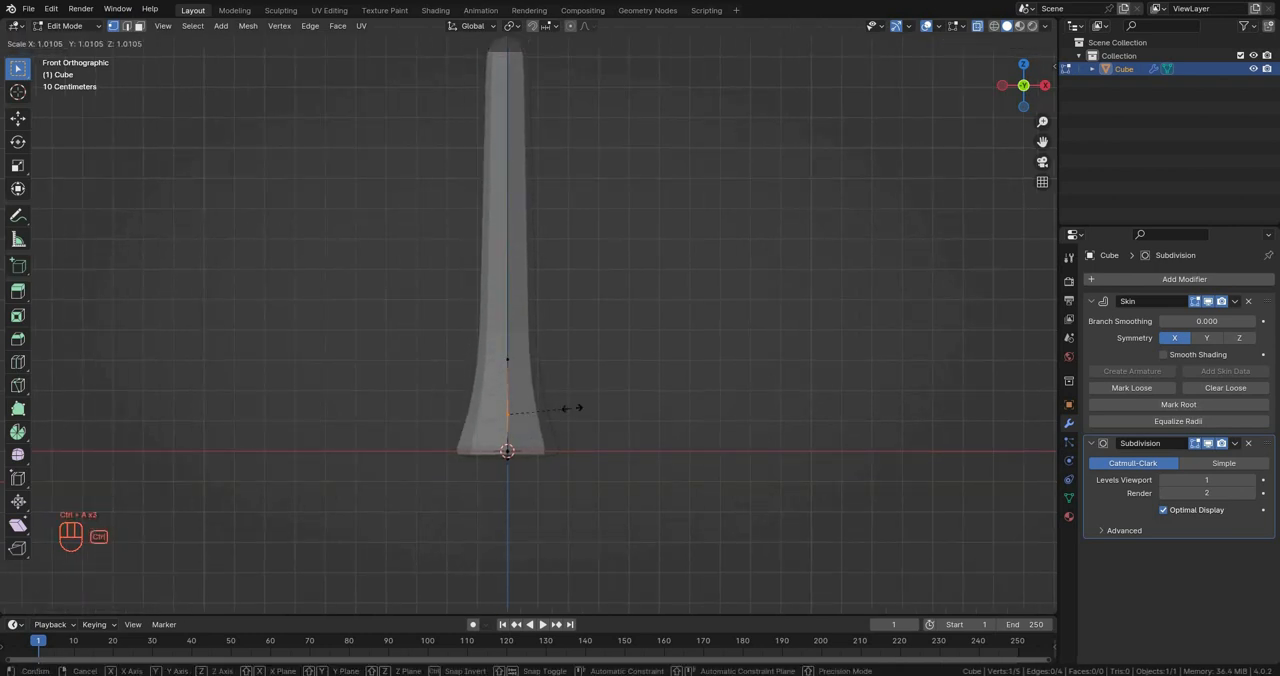
left_click(597, 410)
Step: Slide the vertex just above the base along its edge and widen its skin slightly to flare the foot
key("g")
key("g")
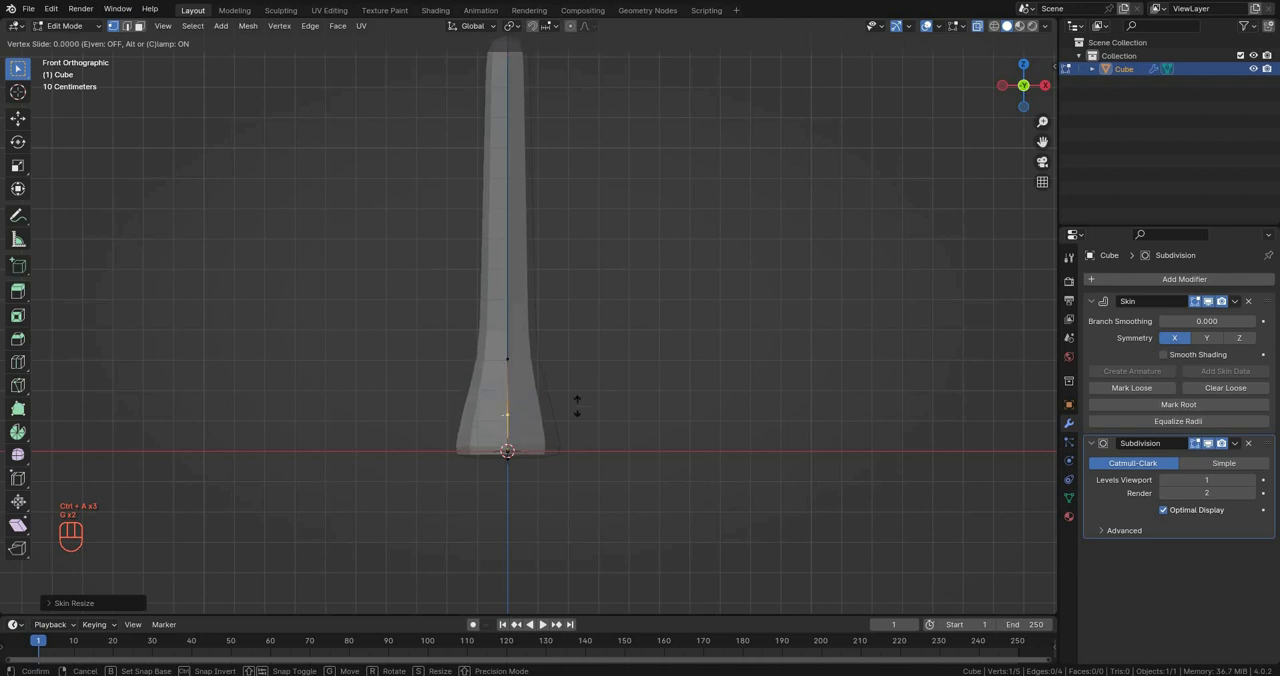
left_click(576, 405)
key("g")
key("g")
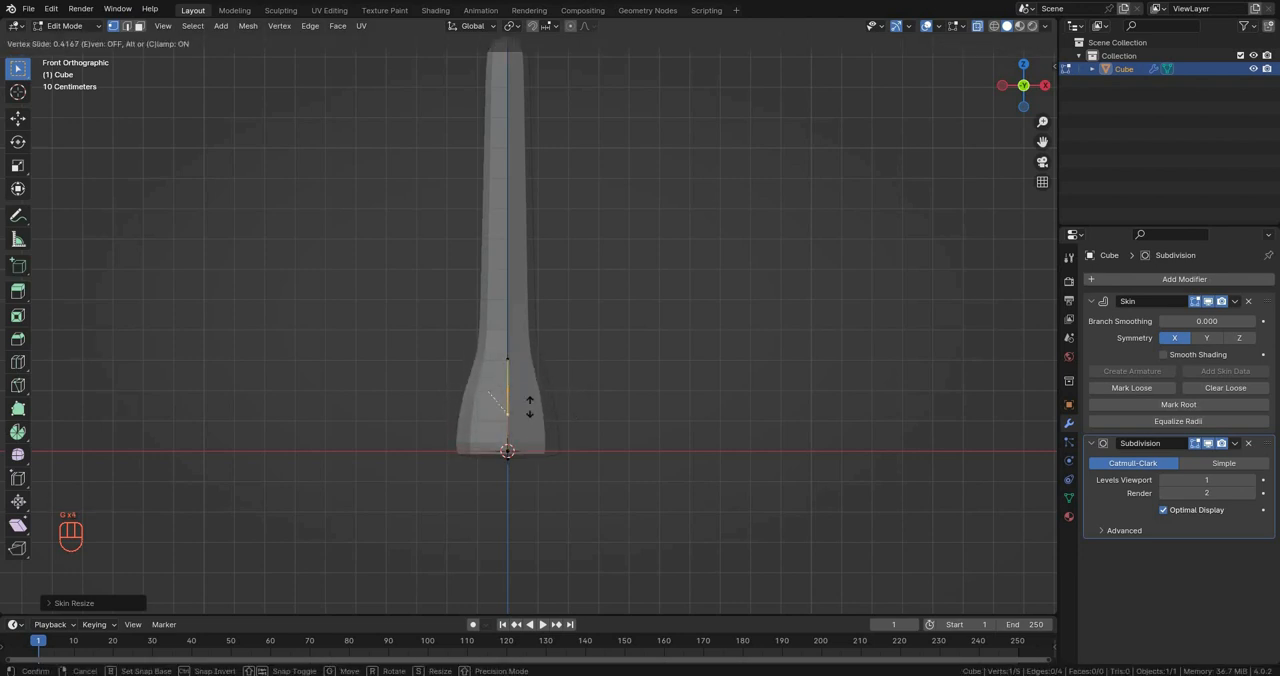
left_click(552, 440)
key("ctrl+a")
left_click(564, 389)
Step: Lower the next vertex up along Z to shorten the flare, and turn X-ray off
left_click(510, 361)
key("g")
key("z")
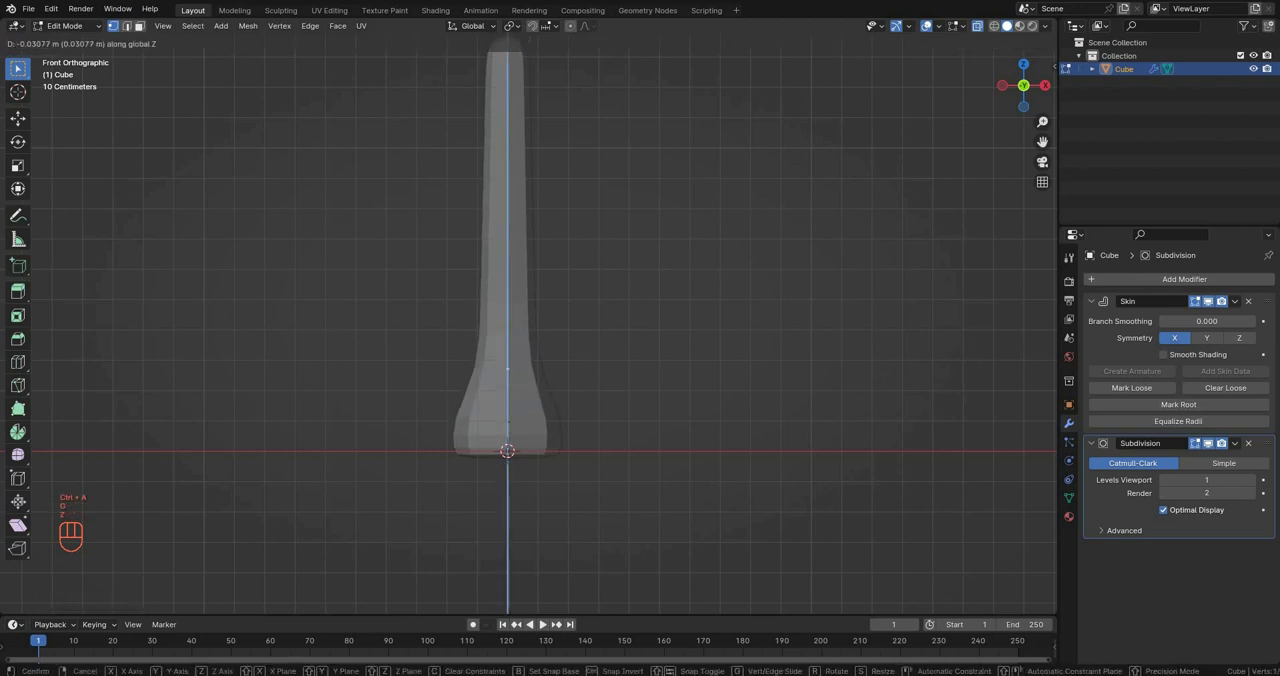
left_click(512, 395)
middle_click_drag(512, 395, 610, 475, "shift")
key("alt+z")
scroll(504, 460, "down", 4)
scroll(610, 475, "up", 2)
key("KP_1")
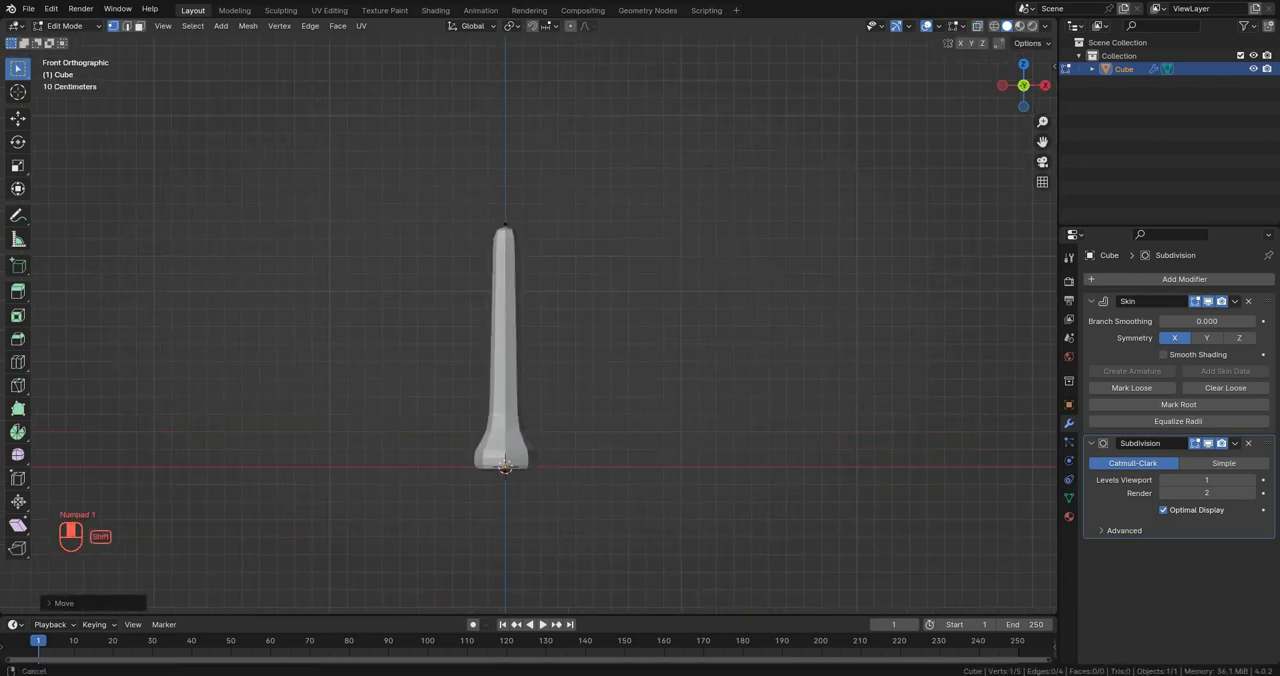
Step: Return to Object Mode and hide the flared shaft object
left_click(70, 25)
left_click(55, 38)
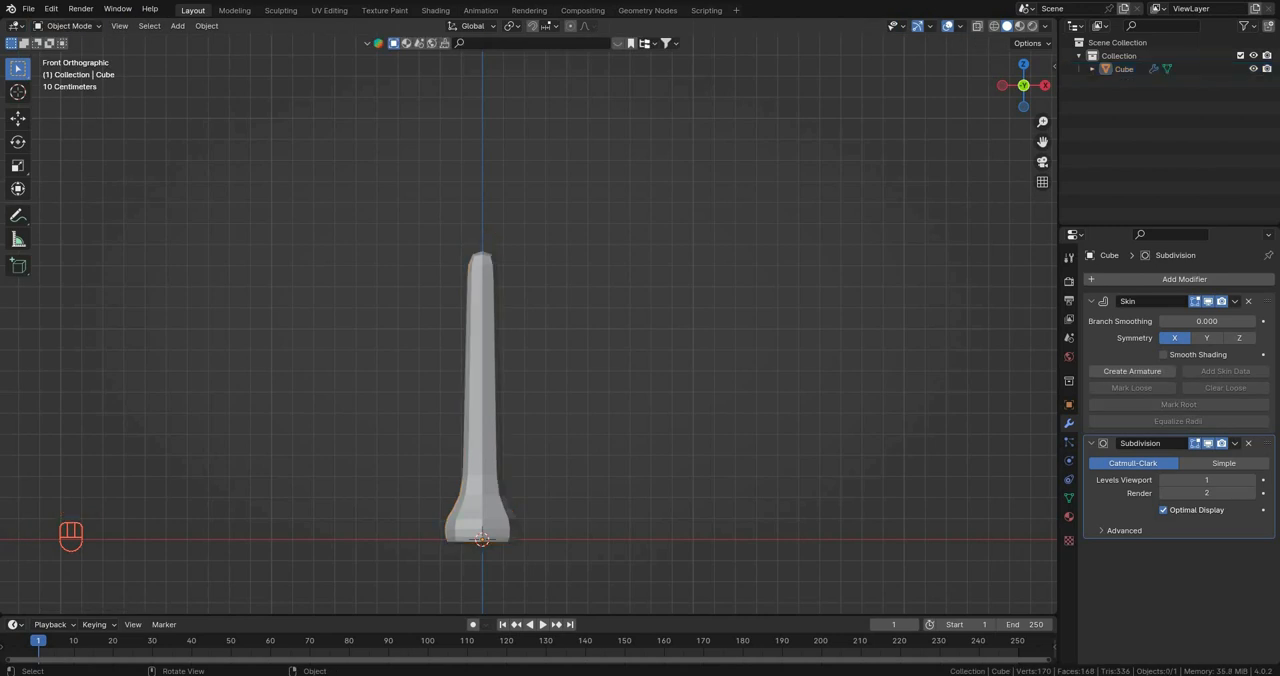
scroll(696, 172, "down", 1)
middle_click_drag(540, 350, 503, 375, "shift")
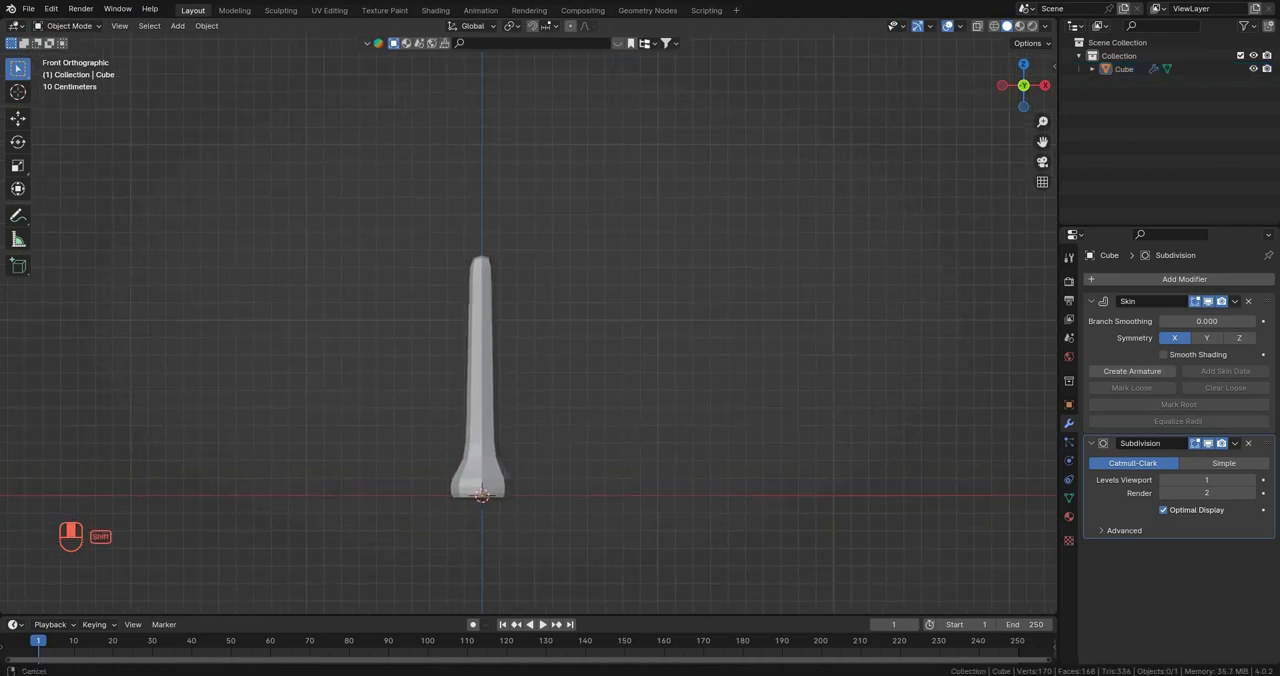
middle_click_drag(483, 425, 505, 372, "shift")
left_click(505, 372)
key("h")
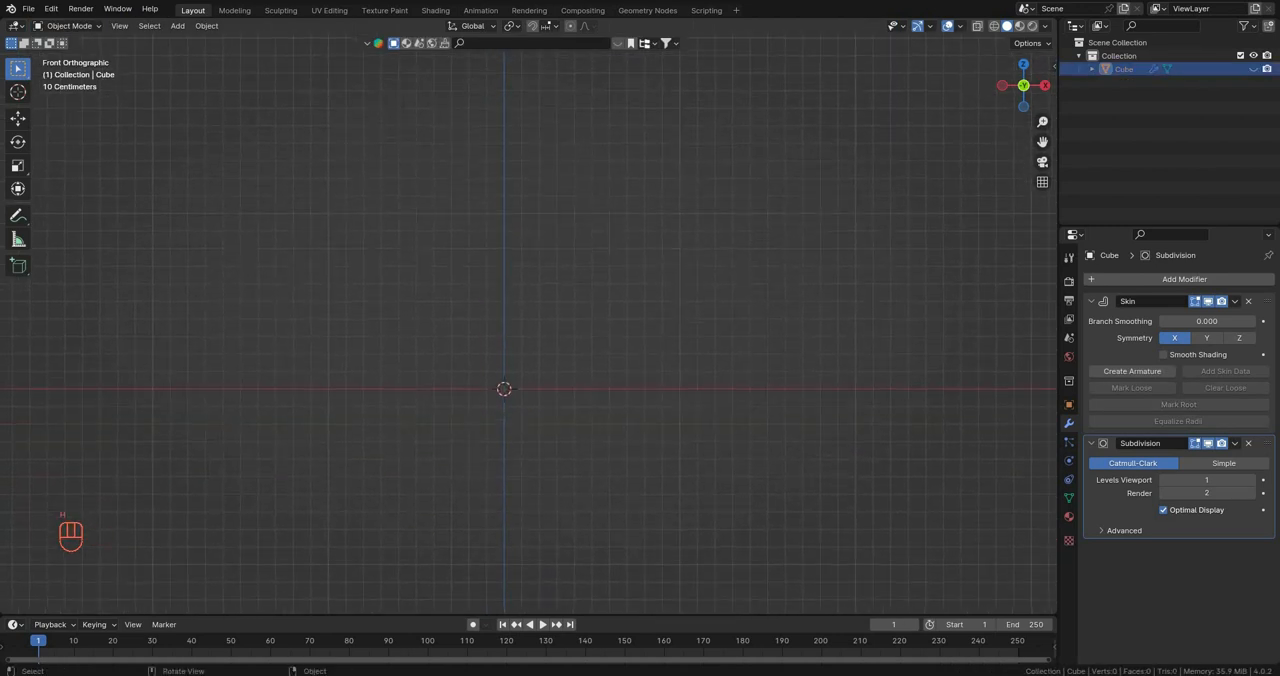
middle_click_drag(505, 314, 490, 355, "shift")
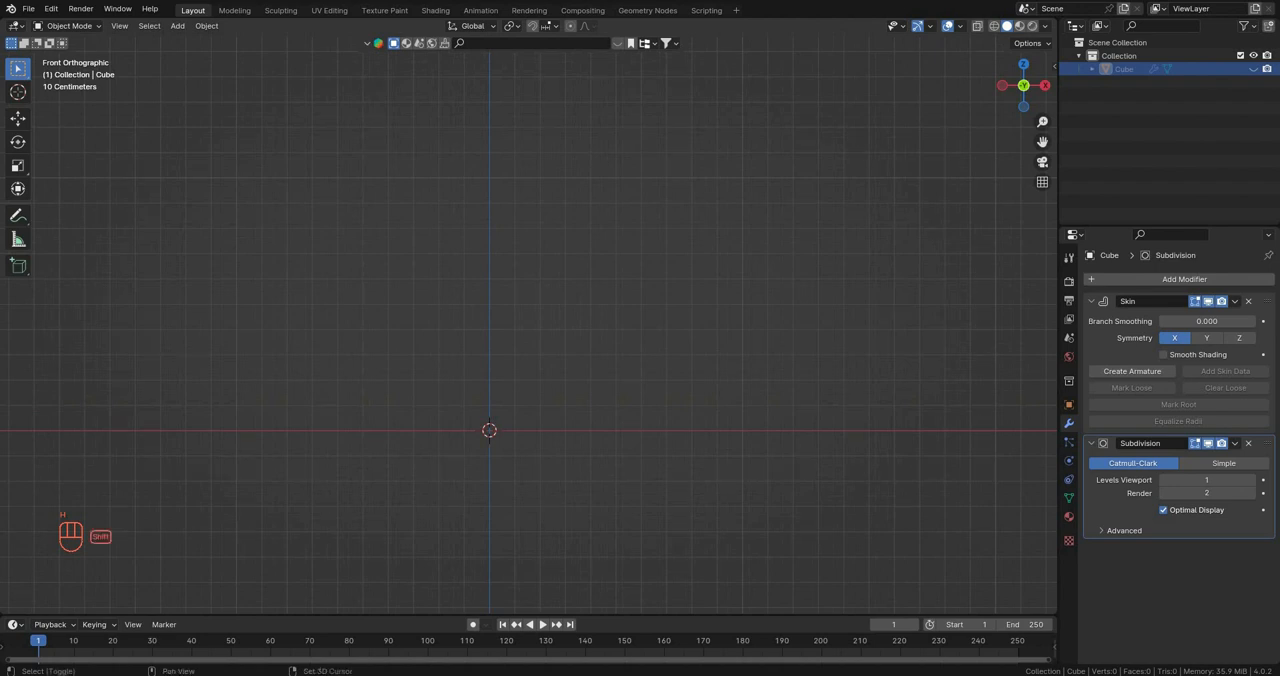
Step: Add a second cube at the origin and merge all its vertices at center in Edit Mode
key("shift+a")
left_click(650, 347)
key("Tab")
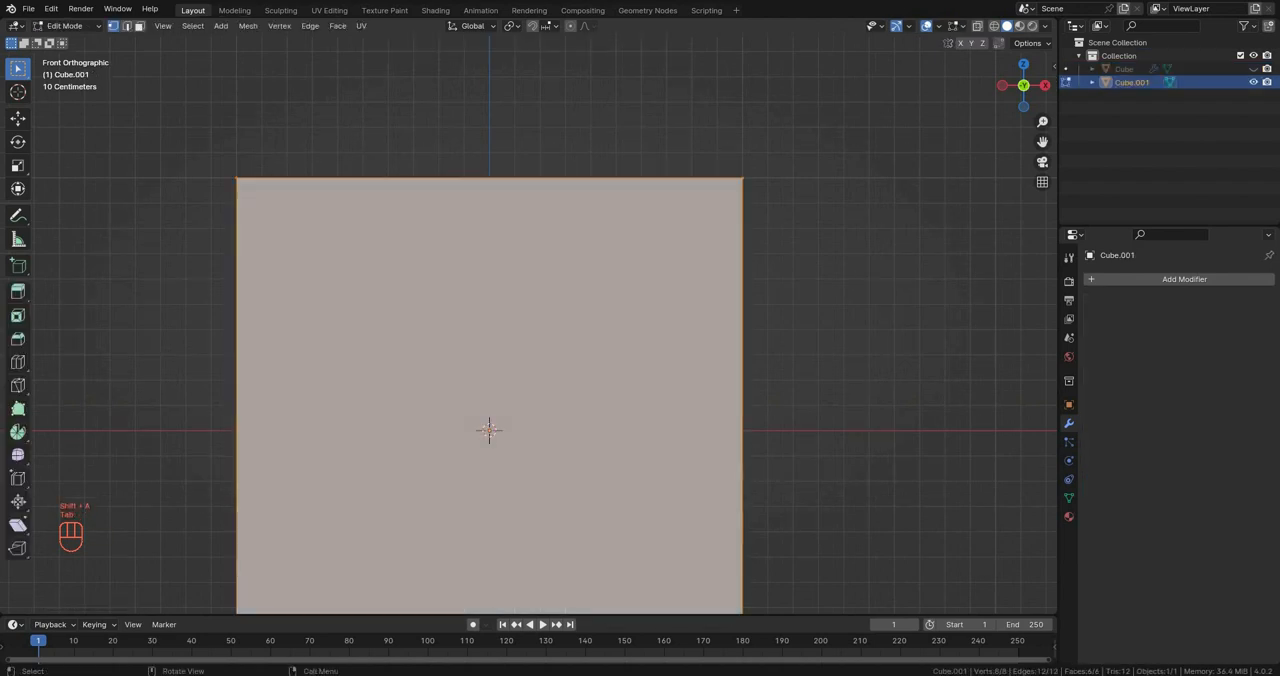
key("a")
key("m")
left_click(610, 366)
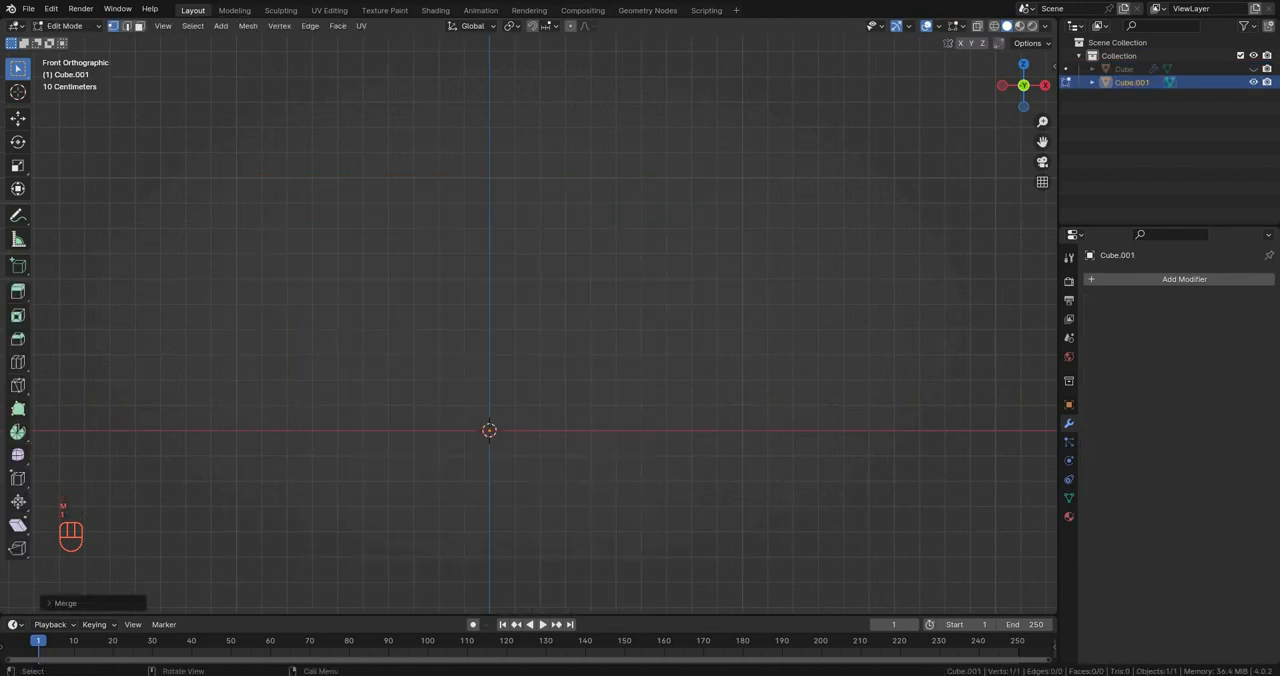
key("1")
Step: Add a Skin modifier to the second single-vertex mesh
left_click(1148, 281)
type("s")
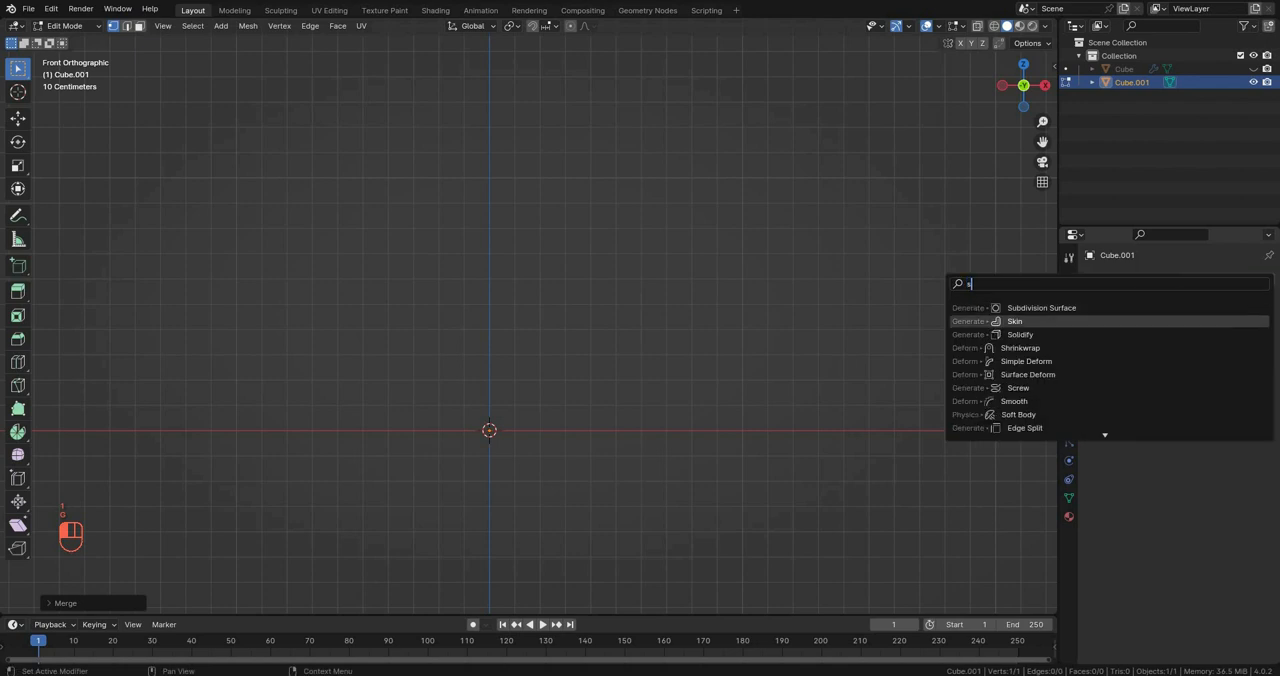
left_click(1112, 321)
Step: Move the skinned vertex off the origin along positive X and slightly upward, and shrink its skin radius
middle_click_drag(640, 400, 646, 330, "shift")
scroll(646, 330, "up", 3)
key("g")
left_click(540, 368)
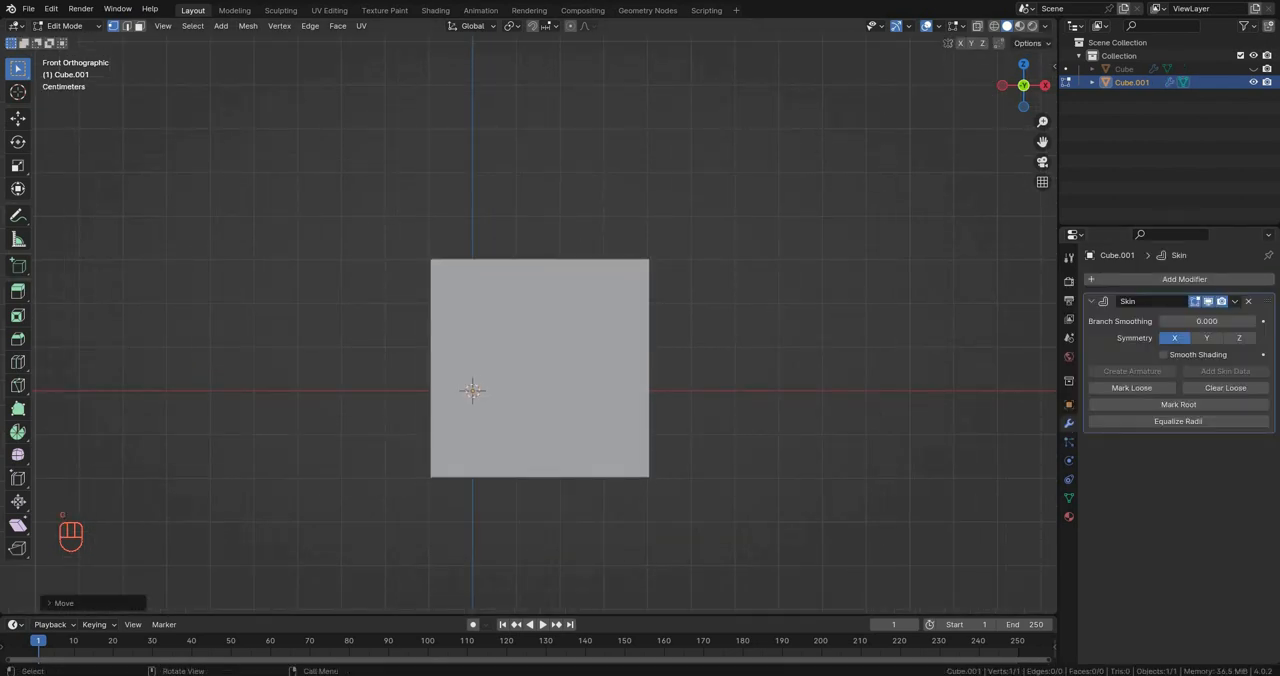
key("ctrl+a")
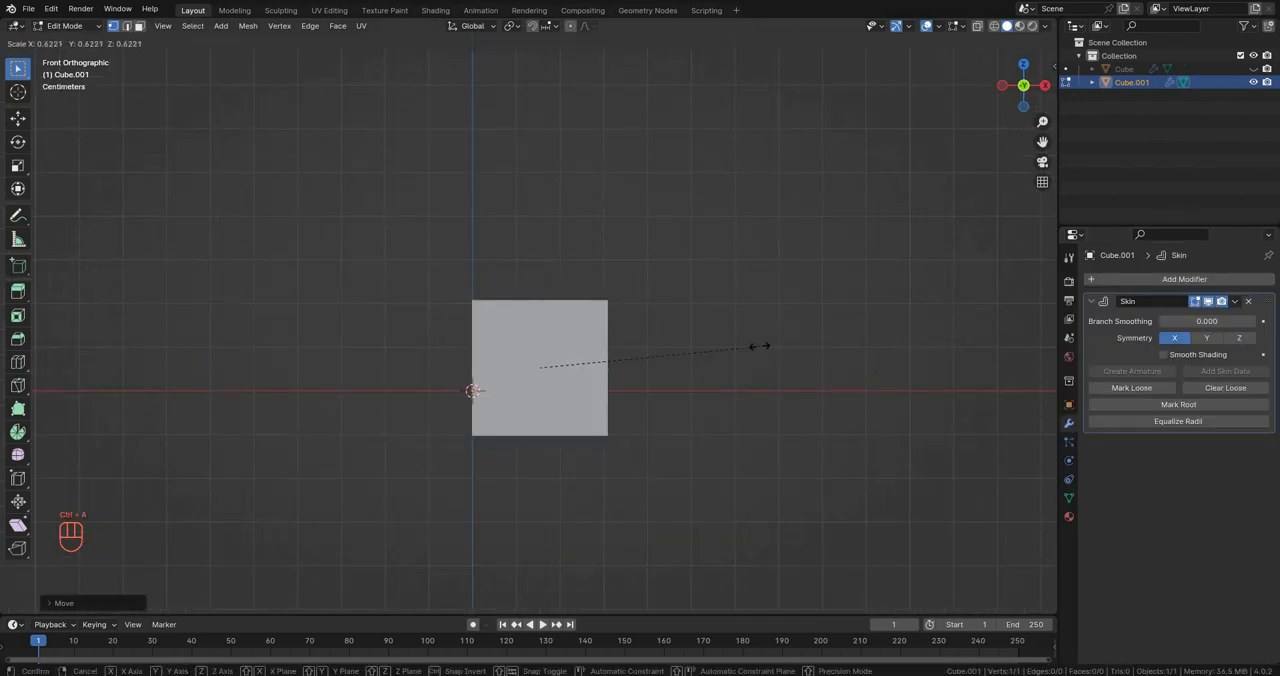
left_click(652, 371)
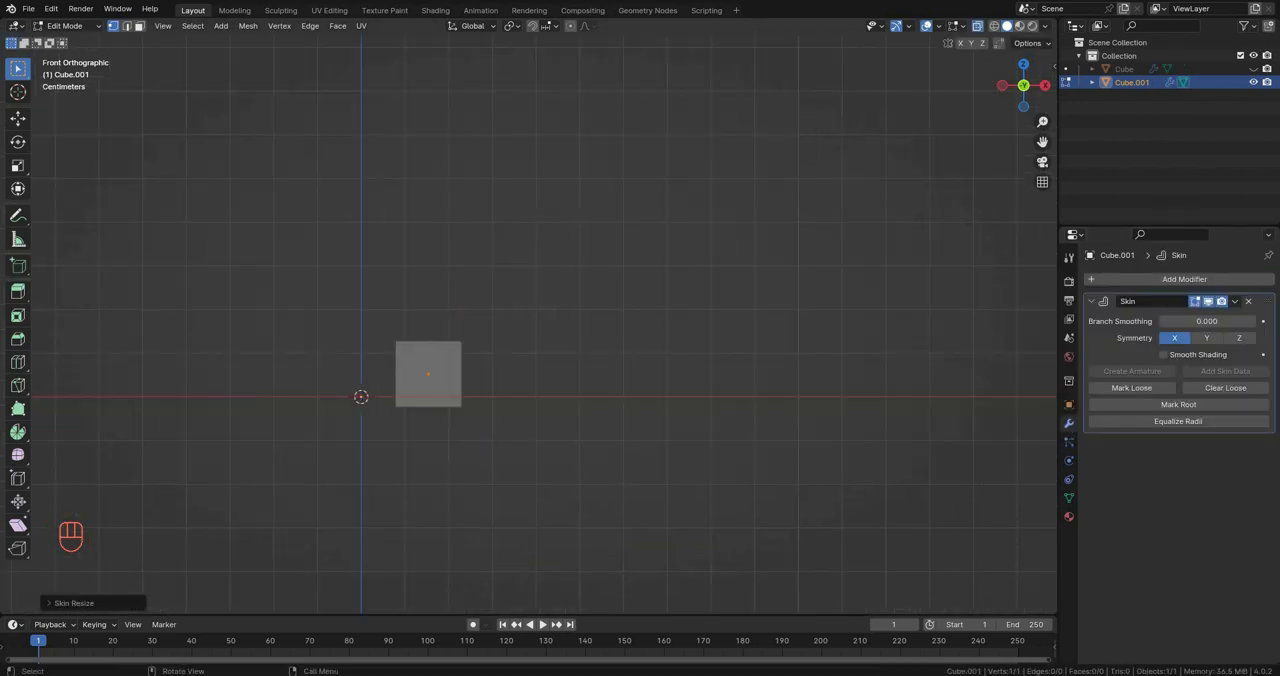
Step: With X-ray on, reduce the vertex's skin radius further and reposition it beside the origin, resting the skin block on the X axis
scroll(780, 323, "up", 1)
key("ctrl+a")
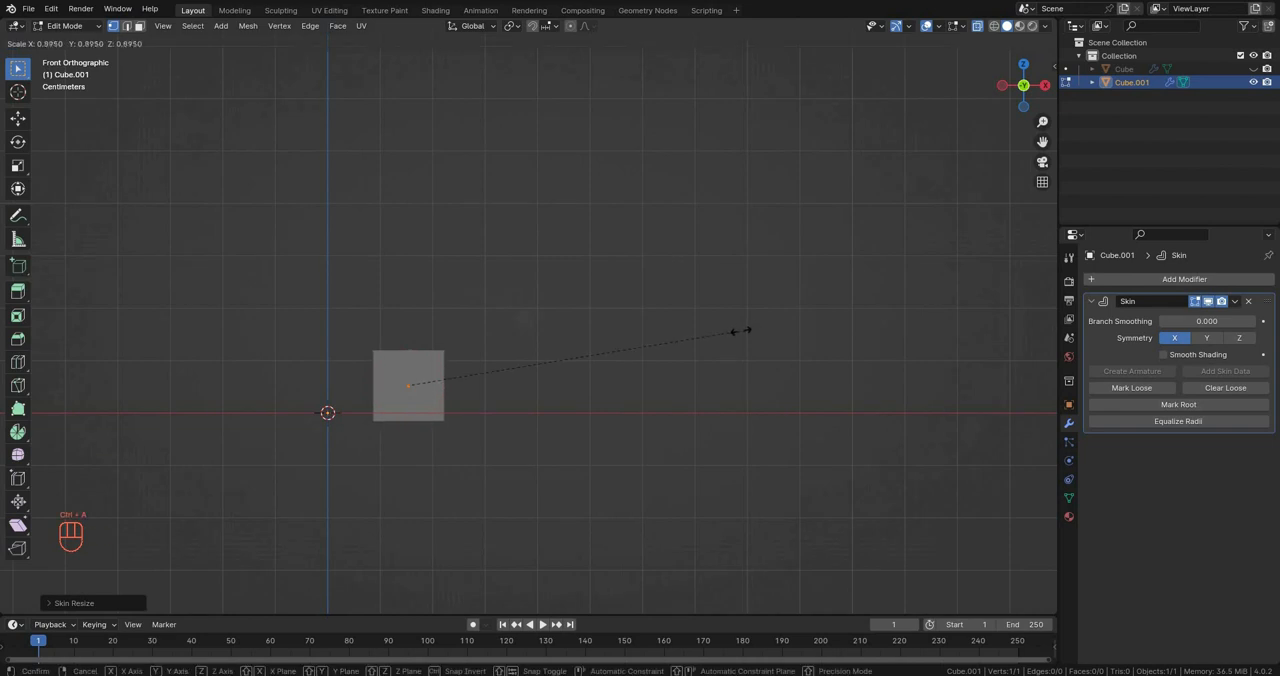
left_click(739, 329)
key("g")
left_click(709, 319)
middle_click_drag(709, 319, 744, 329, "shift")
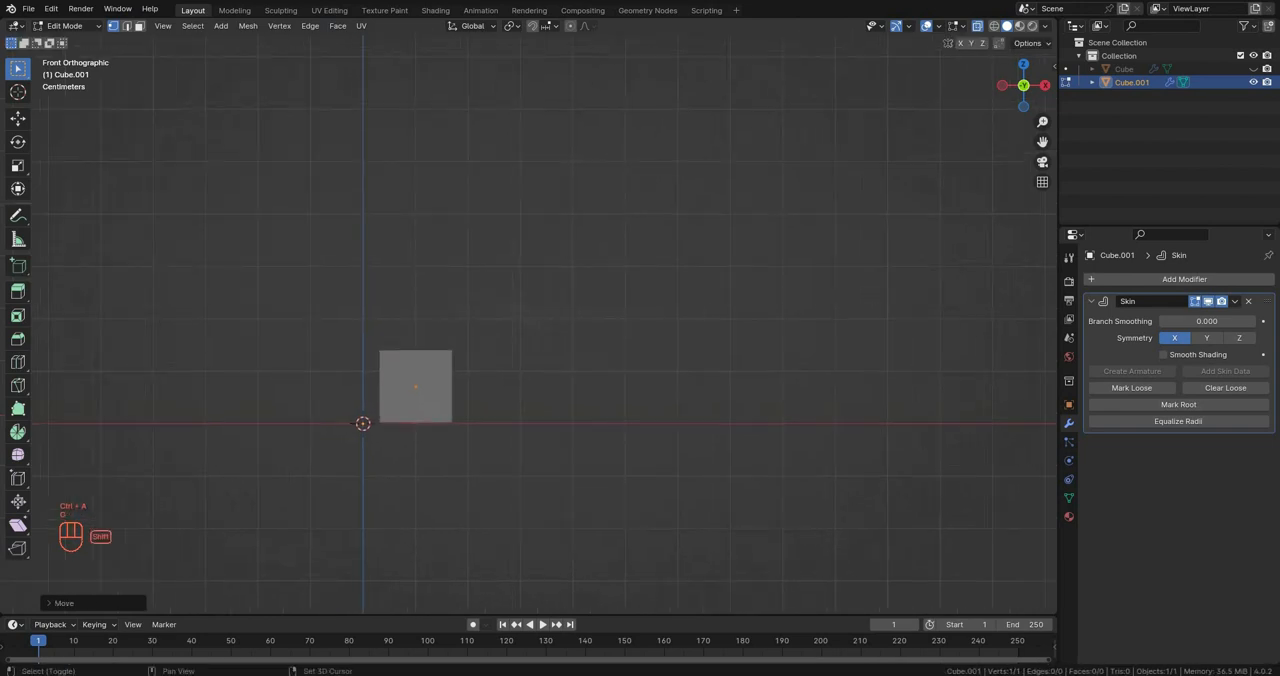
Step: Extrude two curved segments outward and upward from the vertex and narrow the skin at the new end
scroll(744, 329, "up", 3)
key("e")
left_click(846, 296)
key("e")
left_click(799, 253)
key("ctrl+a")
left_click(741, 262)
Step: Extrude a third, steeper segment upward and narrow the skin at its end vertex
key("e")
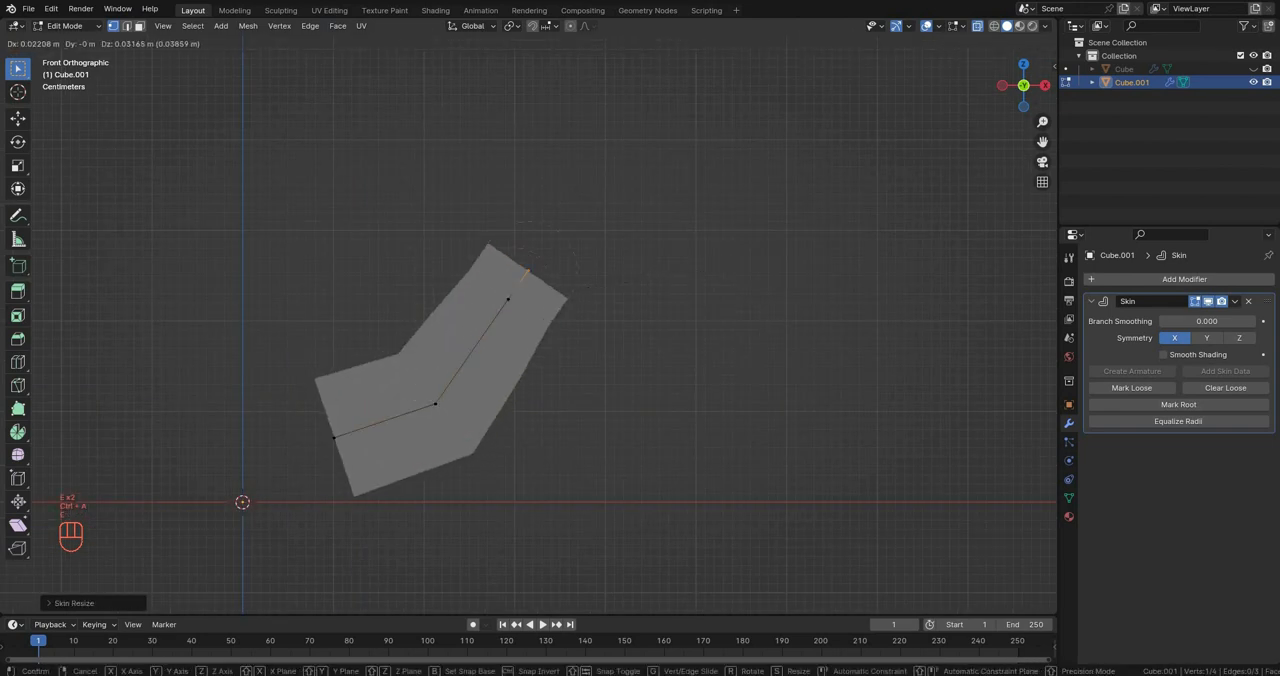
left_click(768, 148)
key("ctrl+a")
left_click(675, 162)
Step: Extrude a short tip segment, lean it outward and shrink its skin radius to a narrow point
middle_click_drag(710, 161, 715, 221, "shift")
key("e")
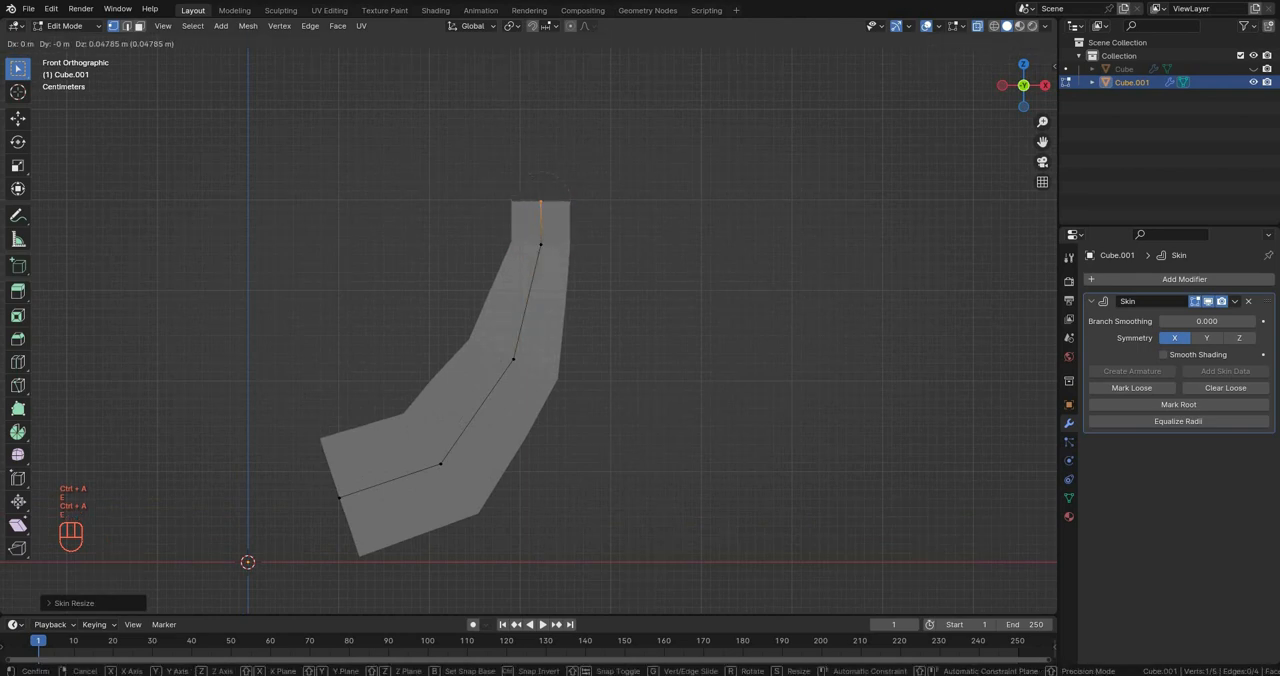
left_click(770, 137)
key("ctrl+a")
left_click(660, 151)
key("g")
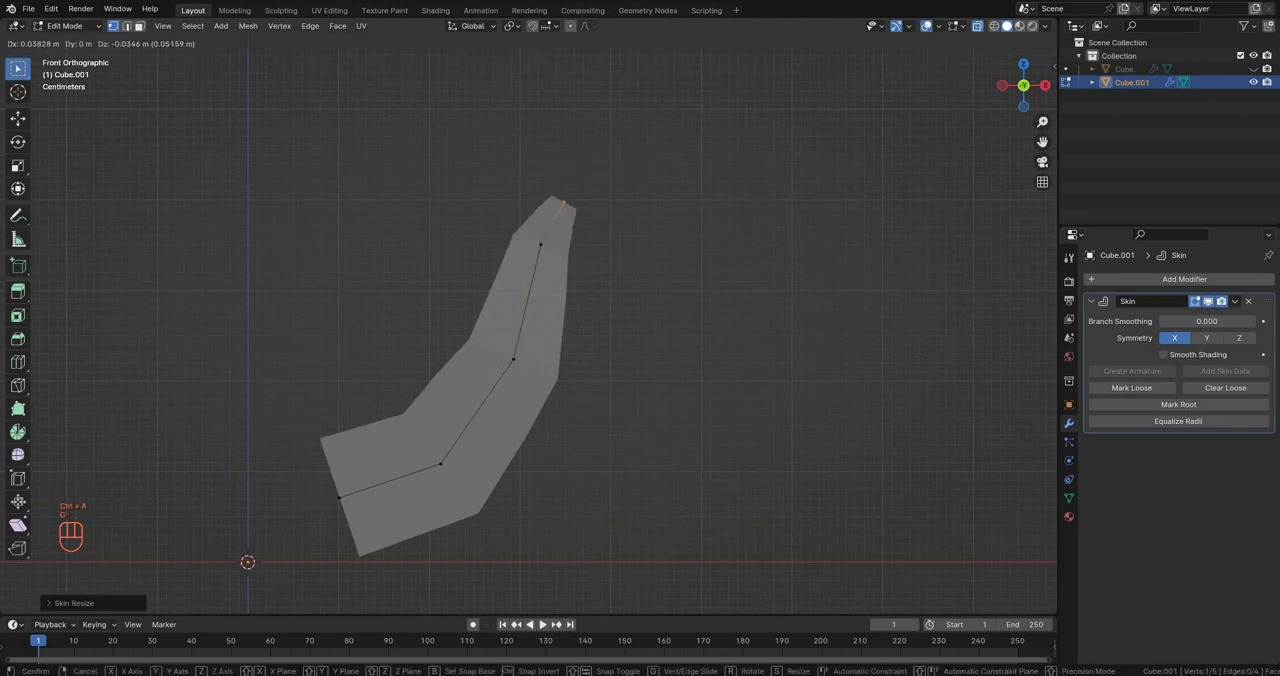
left_click(685, 180)
key("ctrl+a")
left_click(625, 190)
Step: Extrude the petal's inner base vertex along X toward the origin in front view
left_click(541, 245)
scroll(554, 218, "down", 3)
middle_click_drag(554, 218, 584, 249)
key("KP_1")
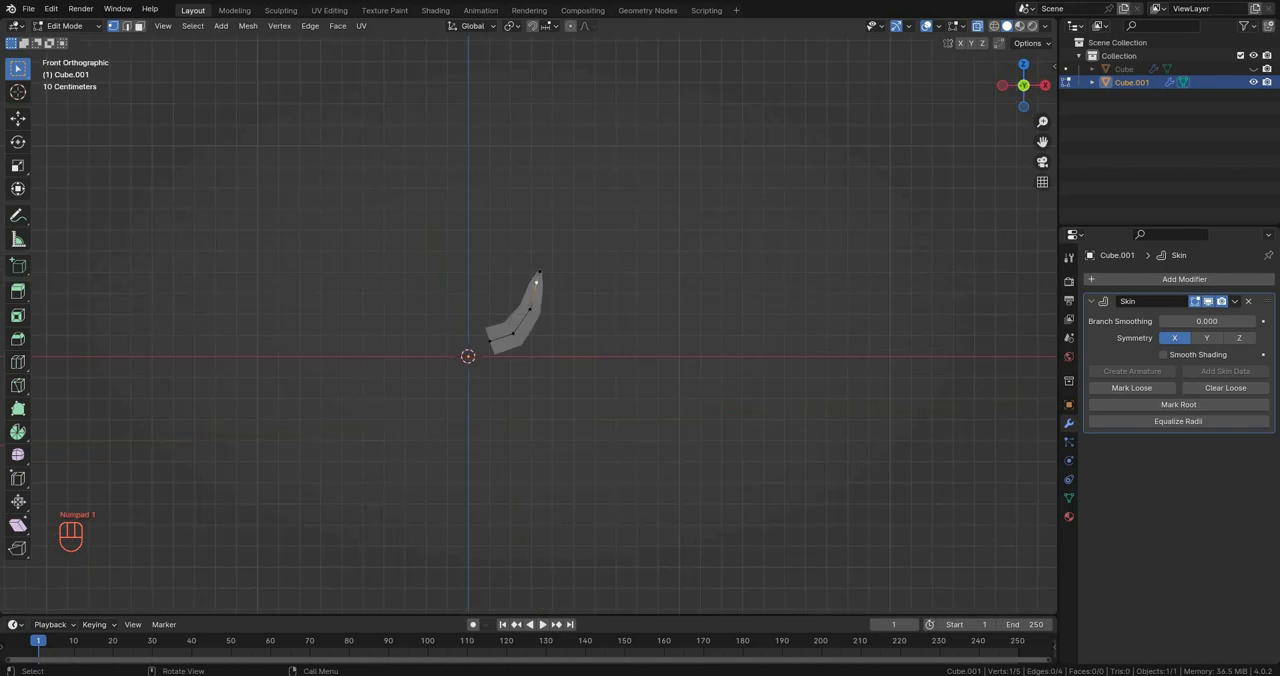
scroll(528, 320, "up", 3)
left_click(470, 384)
key("e")
key("x")
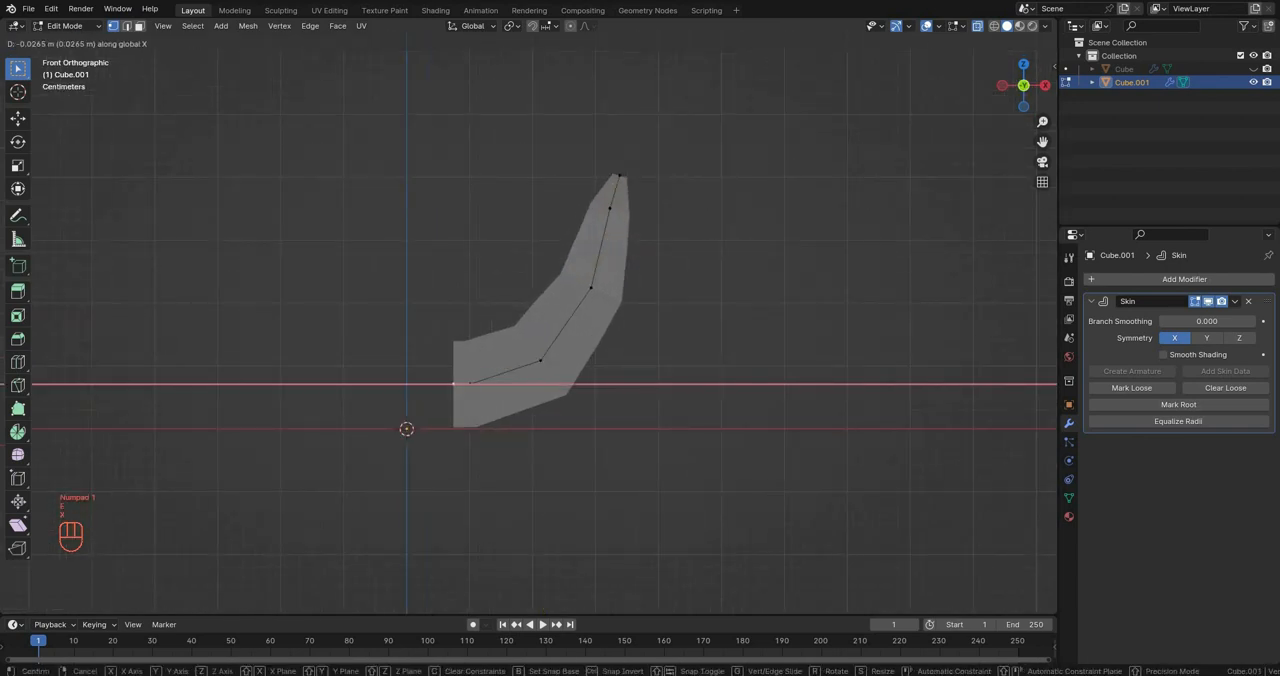
left_click(440, 384)
scroll(528, 316, "up", 1)
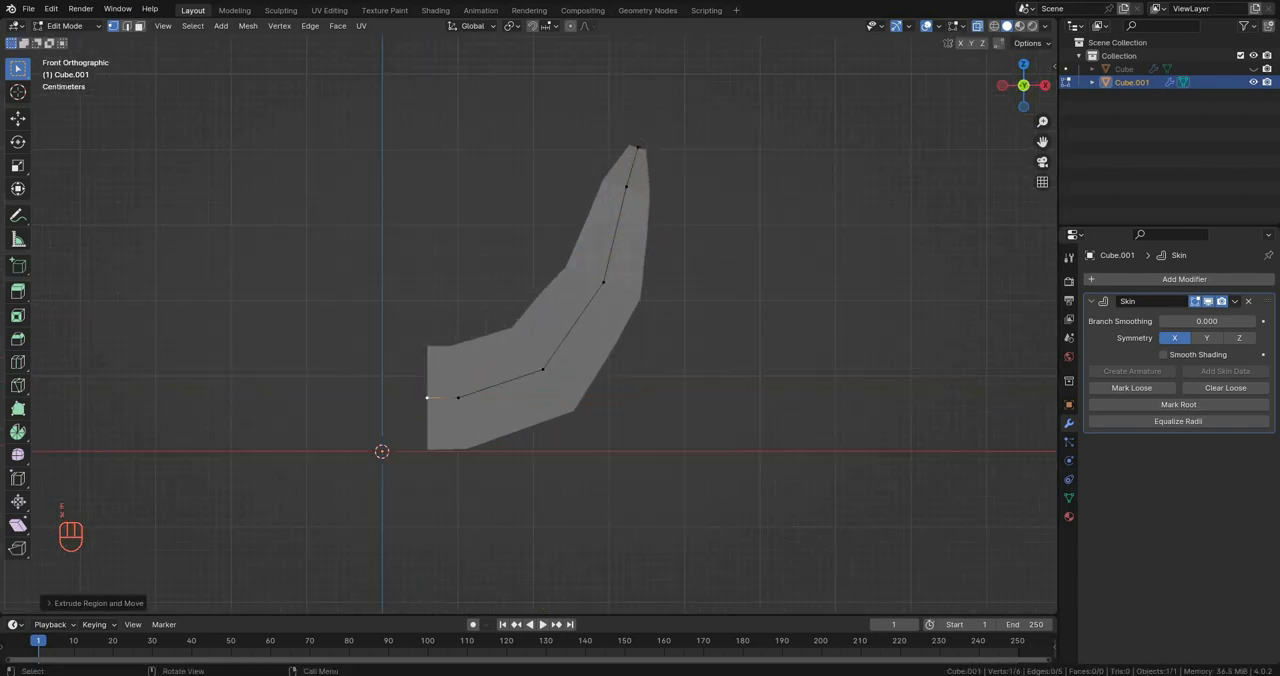
Step: Fine-tune the position of the new inner base vertex, turn X-ray off and return to Object Mode
scroll(528, 316, "down", 3)
middle_click_drag(528, 316, 595, 300, "shift")
scroll(528, 316, "up", 2)
scroll(528, 316, "down", 3)
scroll(528, 316, "up", 2)
key("g")
left_click(445, 378)
key("alt+z")
key("Tab")
Step: Deselect the petal and add an empty at the world origin
scroll(543, 256, "down", 2)
scroll(600, 290, "down", 3)
key("KP_1")
scroll(595, 300, "up", 3)
left_click(604, 345)
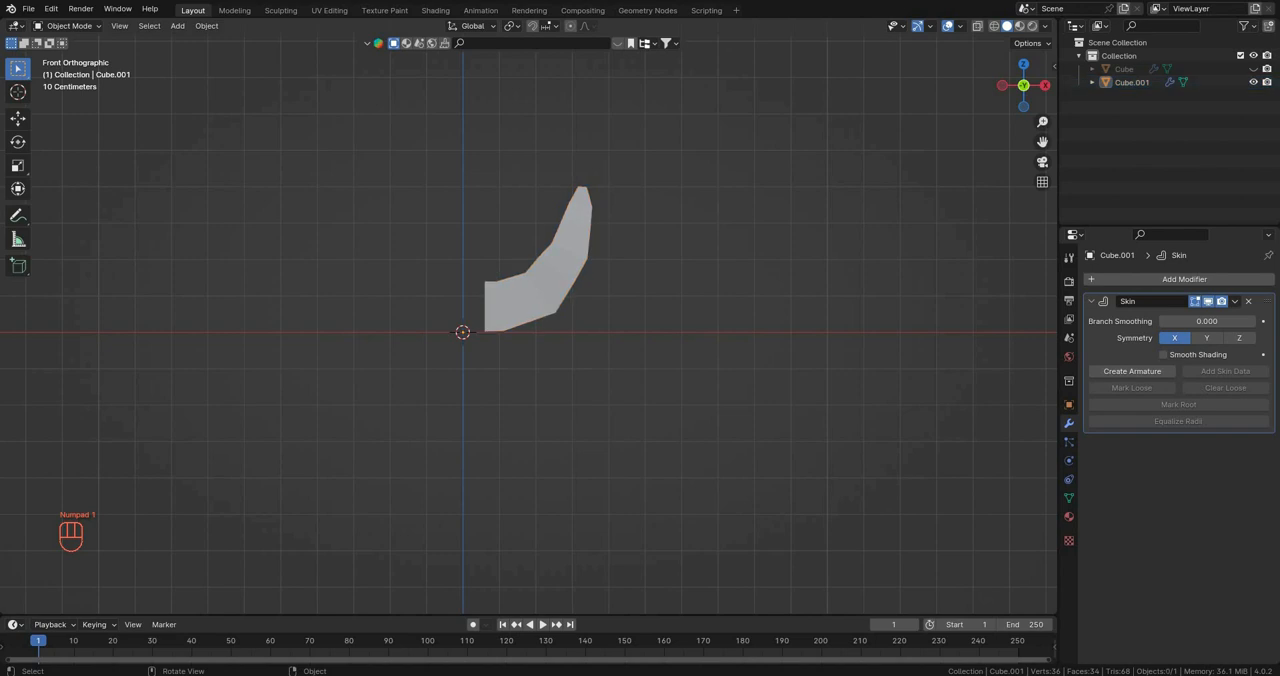
key("ctrl+a")
key("shift+a")
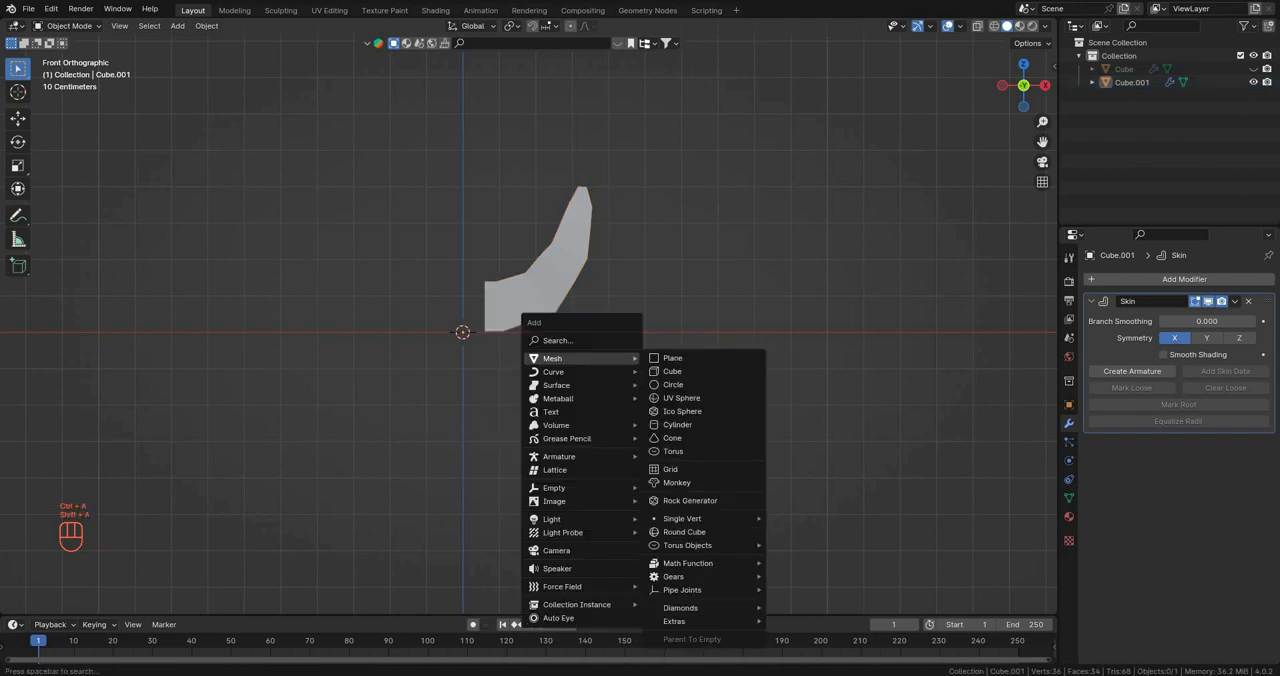
mouse_move(575, 487)
left_click(690, 487)
Step: Select the petal and add an Array modifier below its Skin modifier
scroll(627, 358, "down", 3)
middle_click_drag(610, 365, 556, 398, "shift")
left_click(600, 405)
left_click(1122, 279)
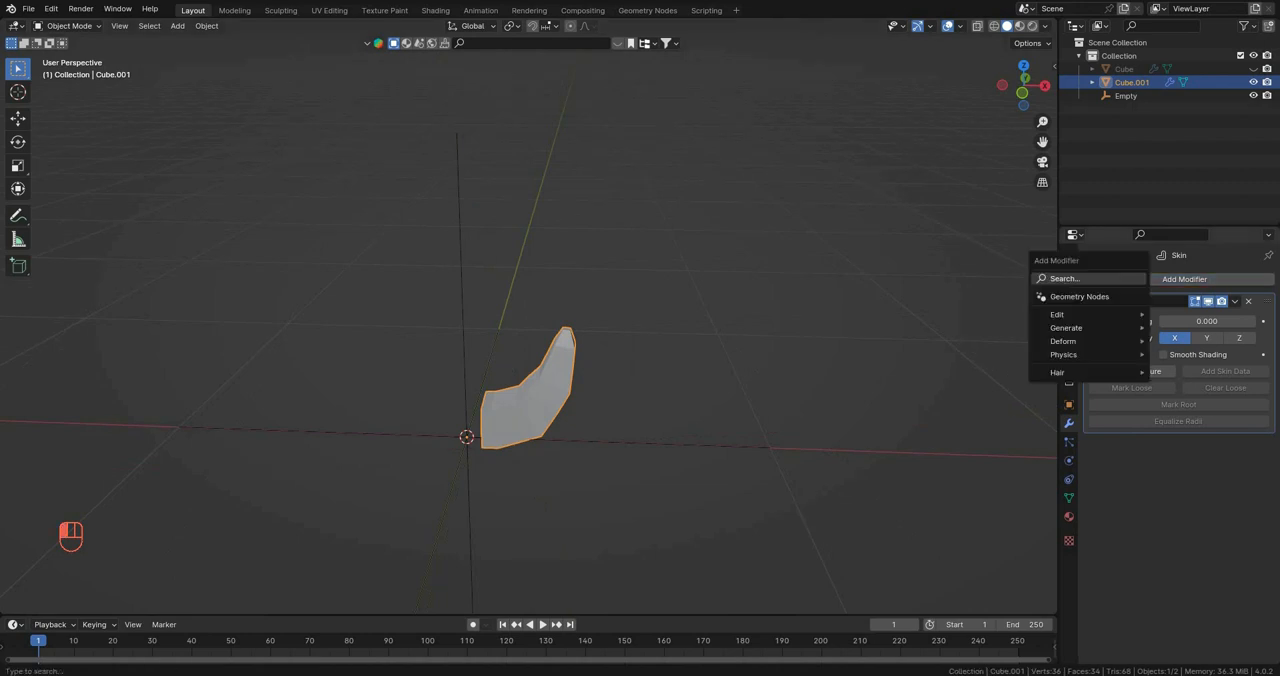
left_click(1122, 280)
type("ar")
left_click(1045, 303)
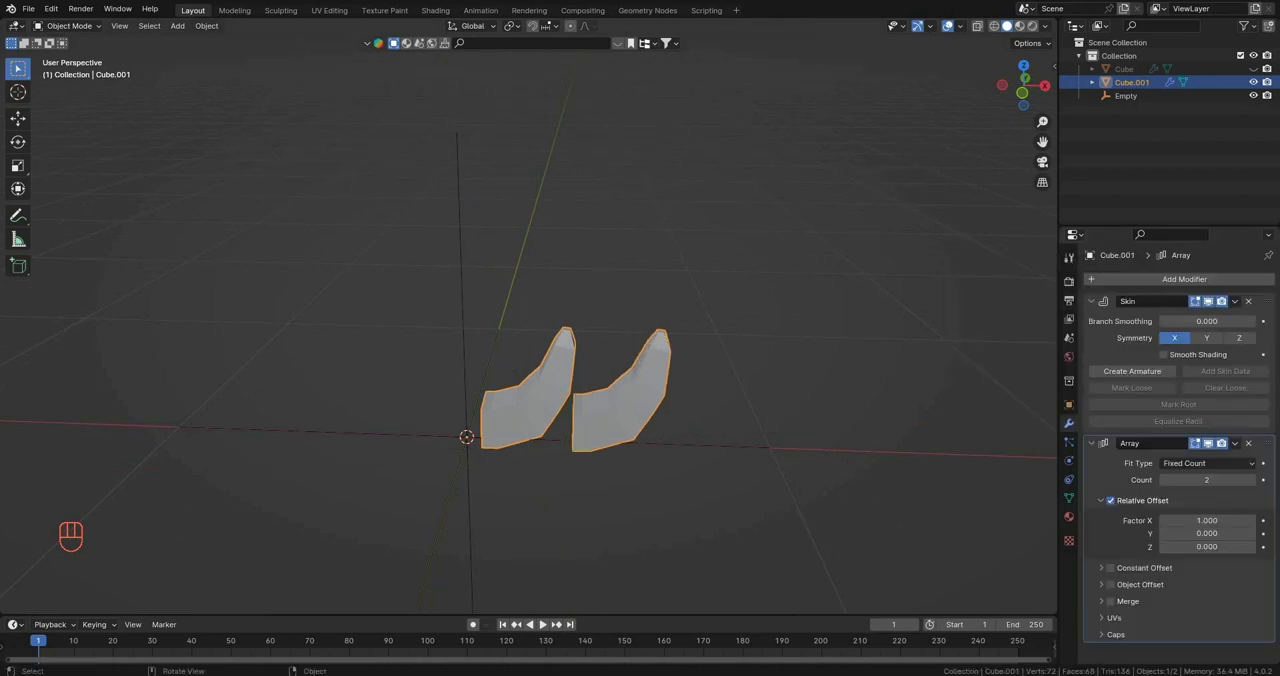
Step: Replace the array's relative offset with an object offset using the Empty, and set the count to 6
middle_click_drag(800, 400, 769, 310, "shift")
left_click(1110, 500)
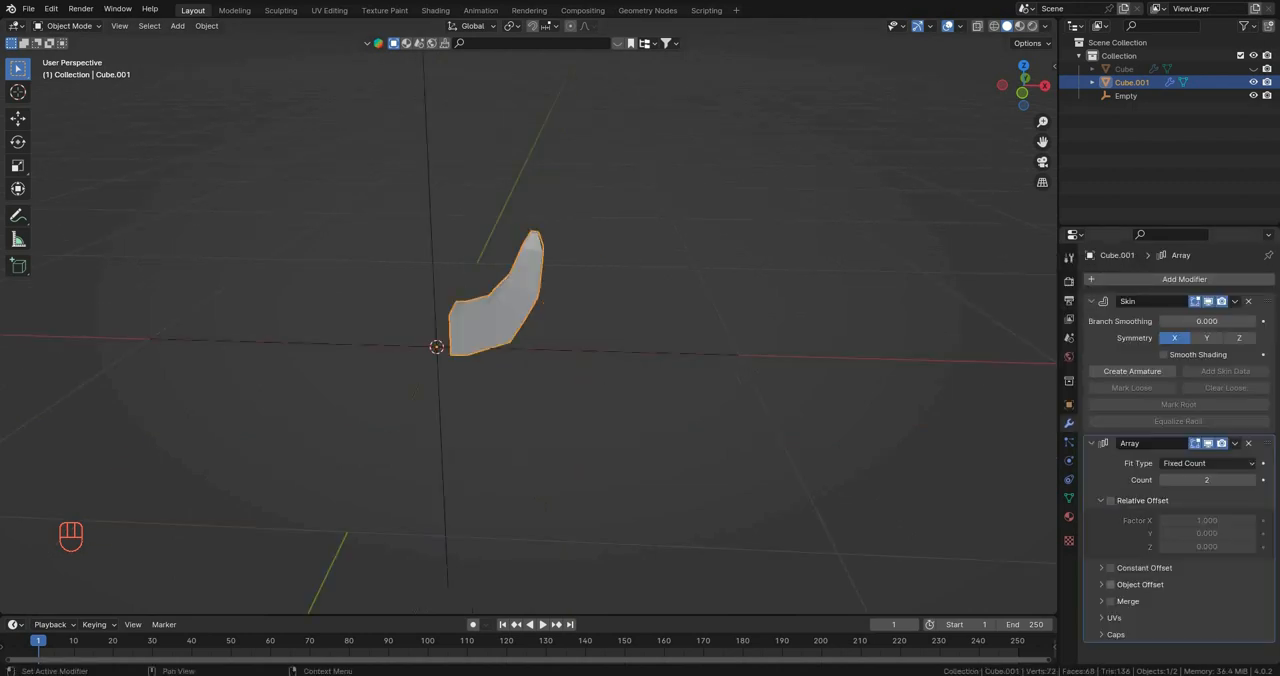
left_click(1101, 585)
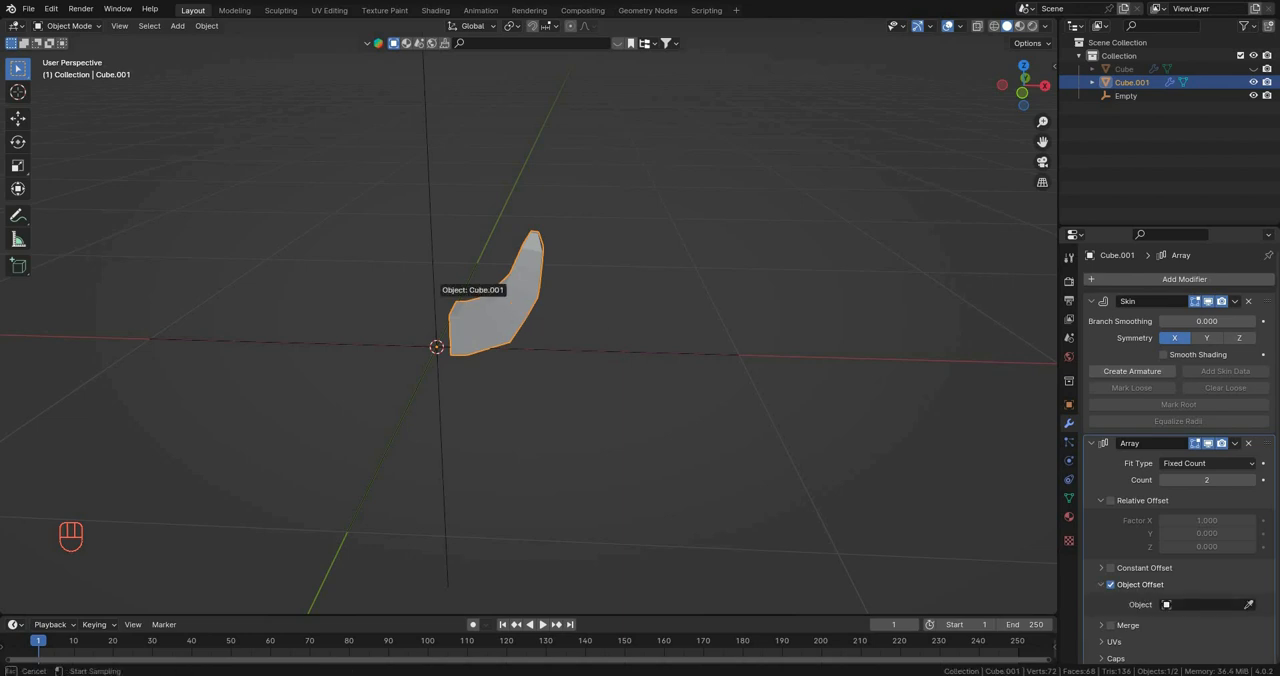
scroll(640, 380, "down", 1)
middle_click_drag(640, 380, 674, 392)
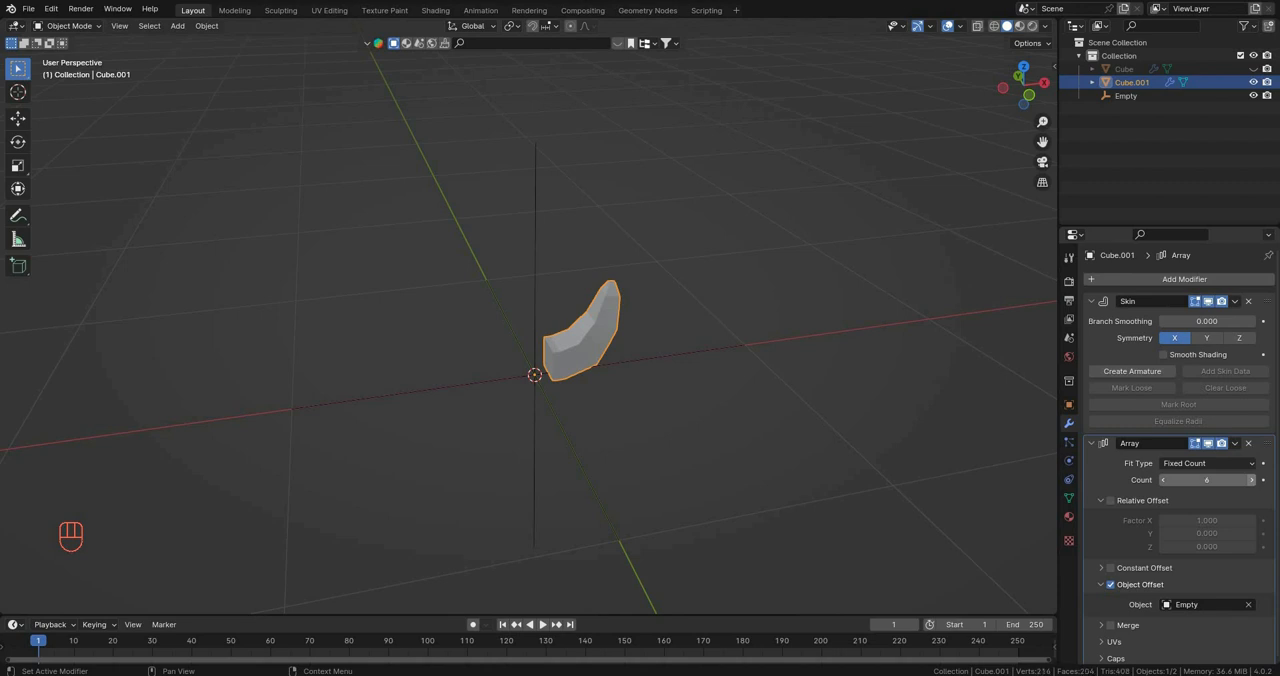
middle_click_drag(640, 380, 612, 386)
Step: Rotate the Empty around Z so the six petals spread into a full ring
left_click(1126, 96)
key("r")
key("z")
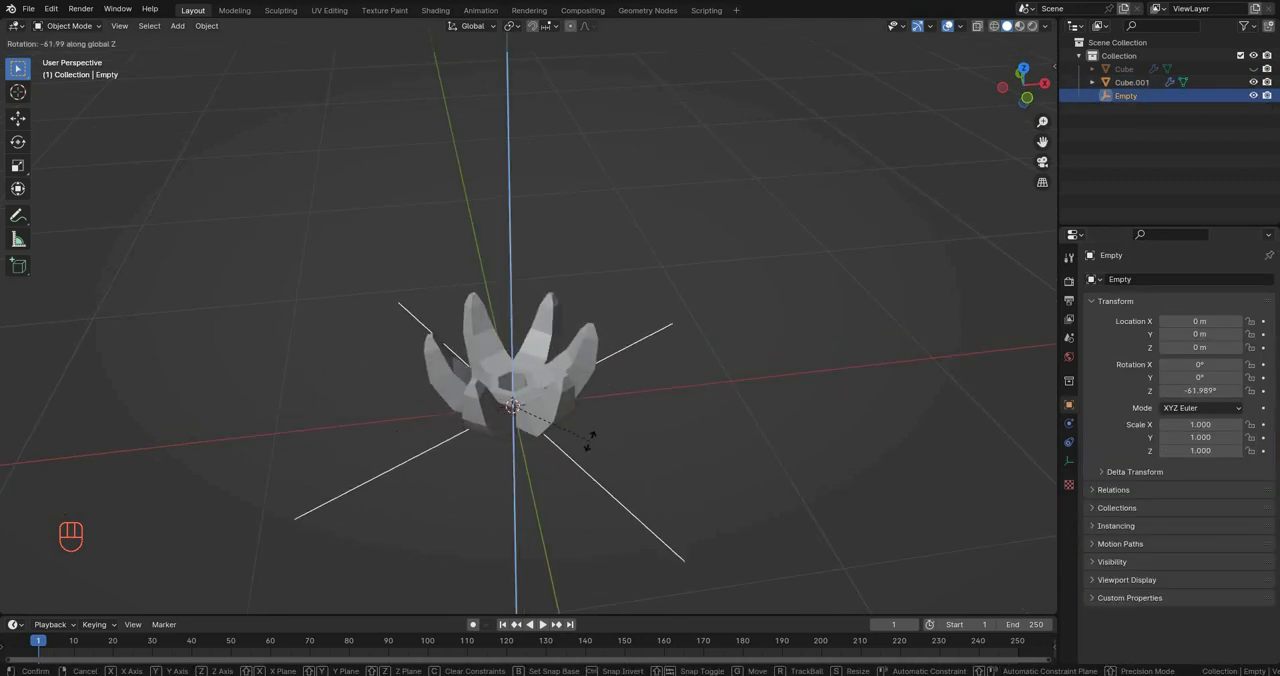
left_click(566, 427)
middle_click_drag(566, 427, 524, 422)
left_click(528, 436)
left_click(548, 478)
scroll(522, 416, "up", 1)
key("KP_1")
key("Tab")
scroll(530, 438, "up", 2)
middle_click_drag(516, 330, 518, 478, "shift")
key("Tab")
scroll(530, 438, "down", 4)
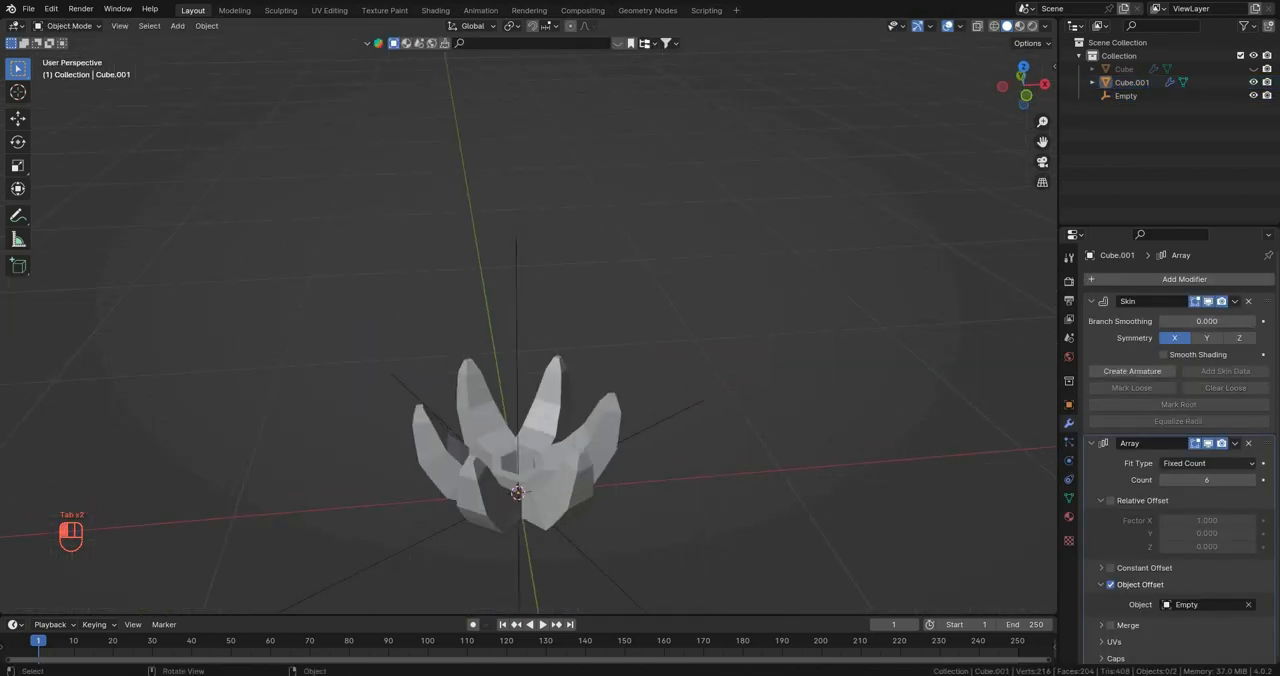
Step: In Edit Mode, rotate all of the petal's vertices in front view to tilt the petal more upright
left_click(518, 476)
key("KP_1")
key("Tab")
scroll(468, 310, "up", 3)
key("r")
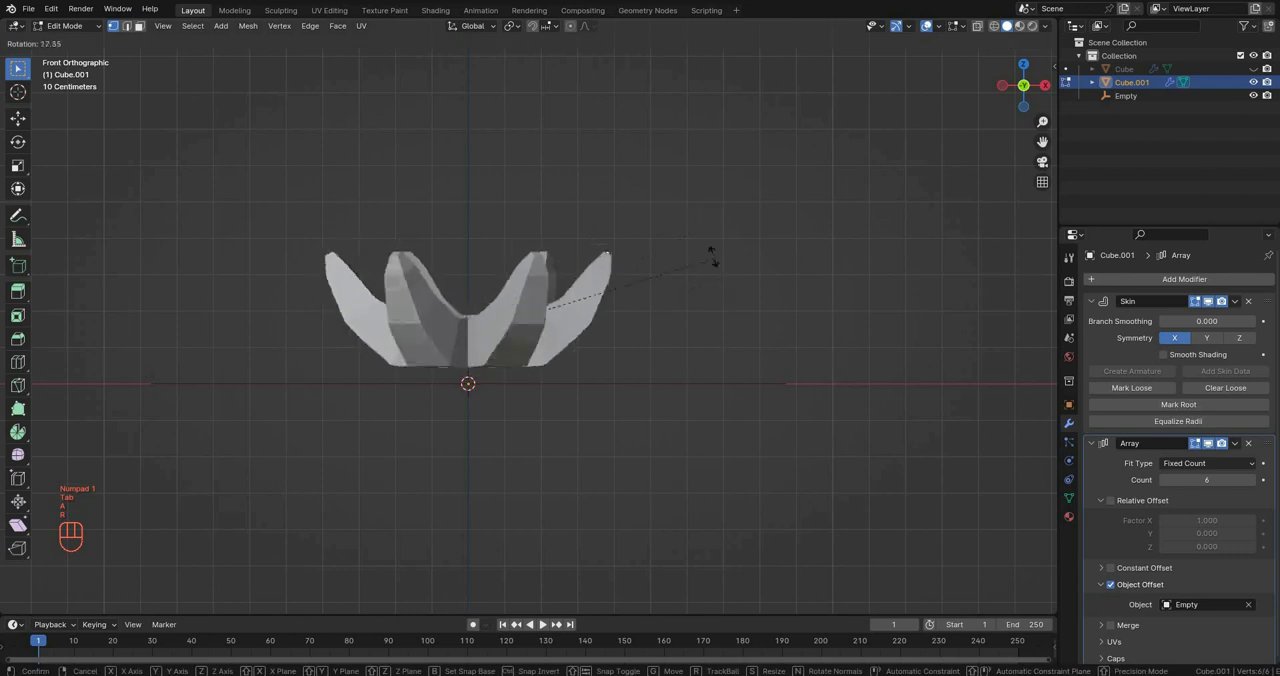
left_click(708, 214)
Step: Move the petal's tip vertex to refine the outward lean of the tip
left_click(600, 240)
middle_click_drag(612, 238, 593, 260, "shift")
key("g")
left_click(606, 251)
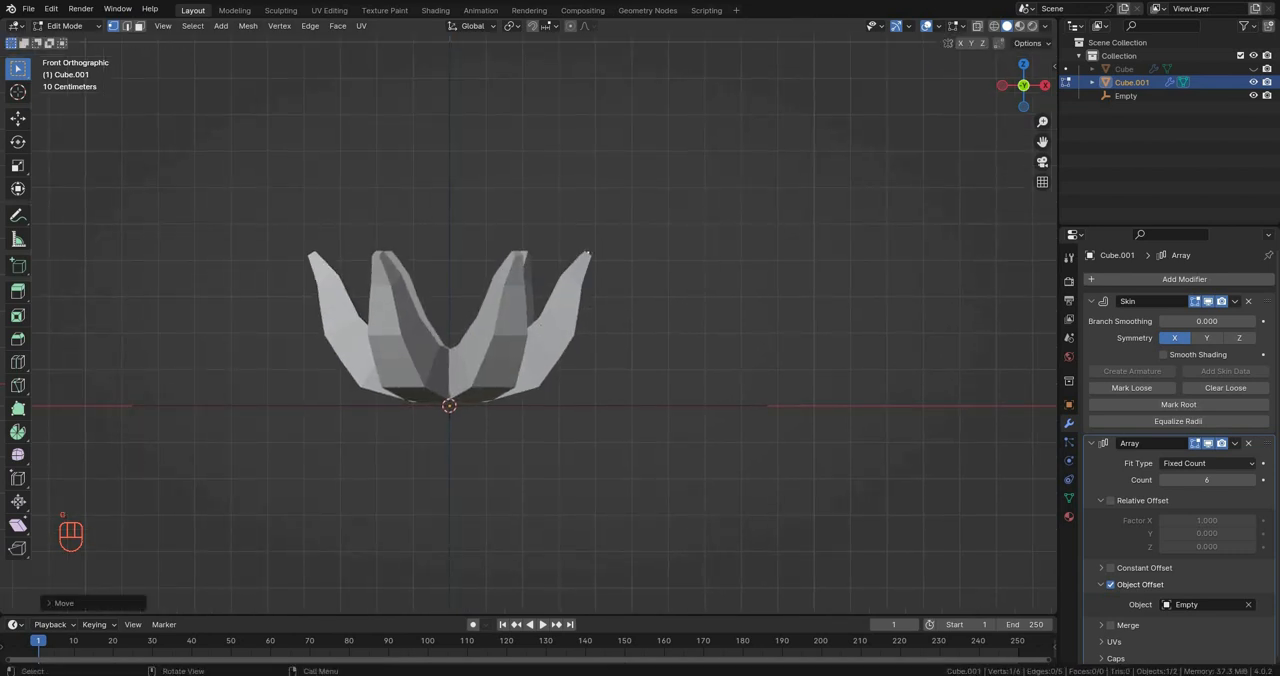
Step: Turn X-ray on and nudge the petal's upper, middle and lower bend vertices to smooth its curve
key("alt+z")
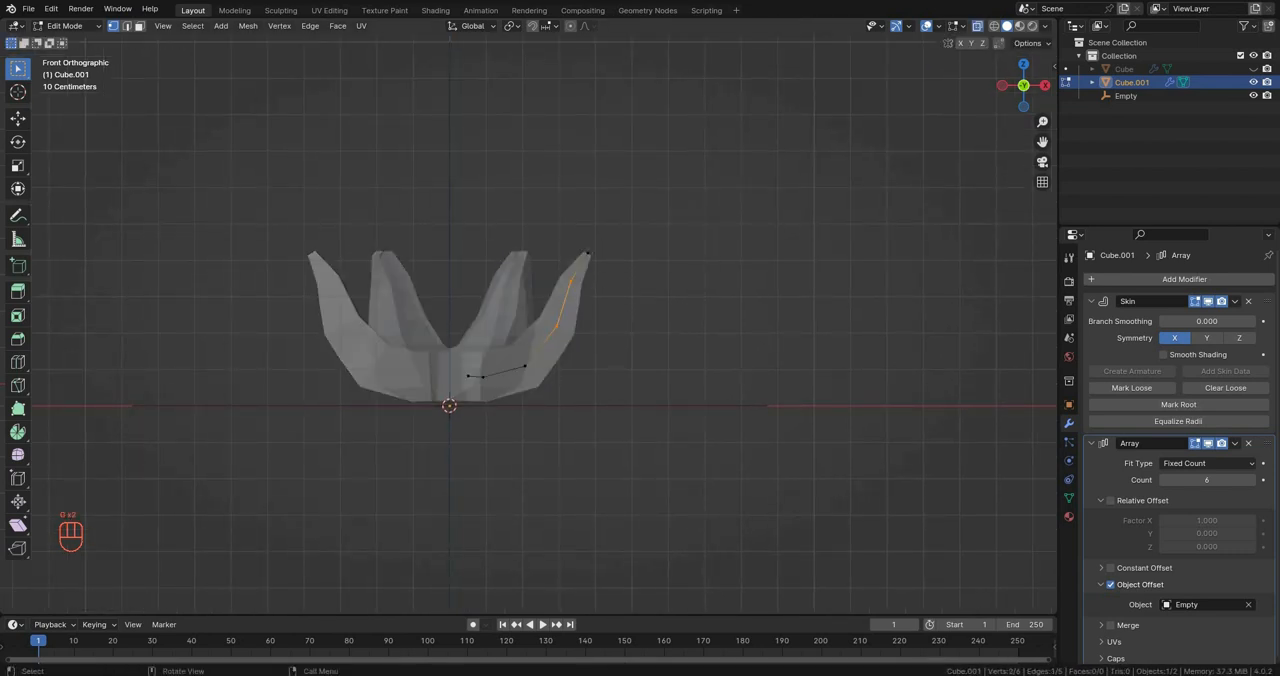
key("g")
left_click(557, 323)
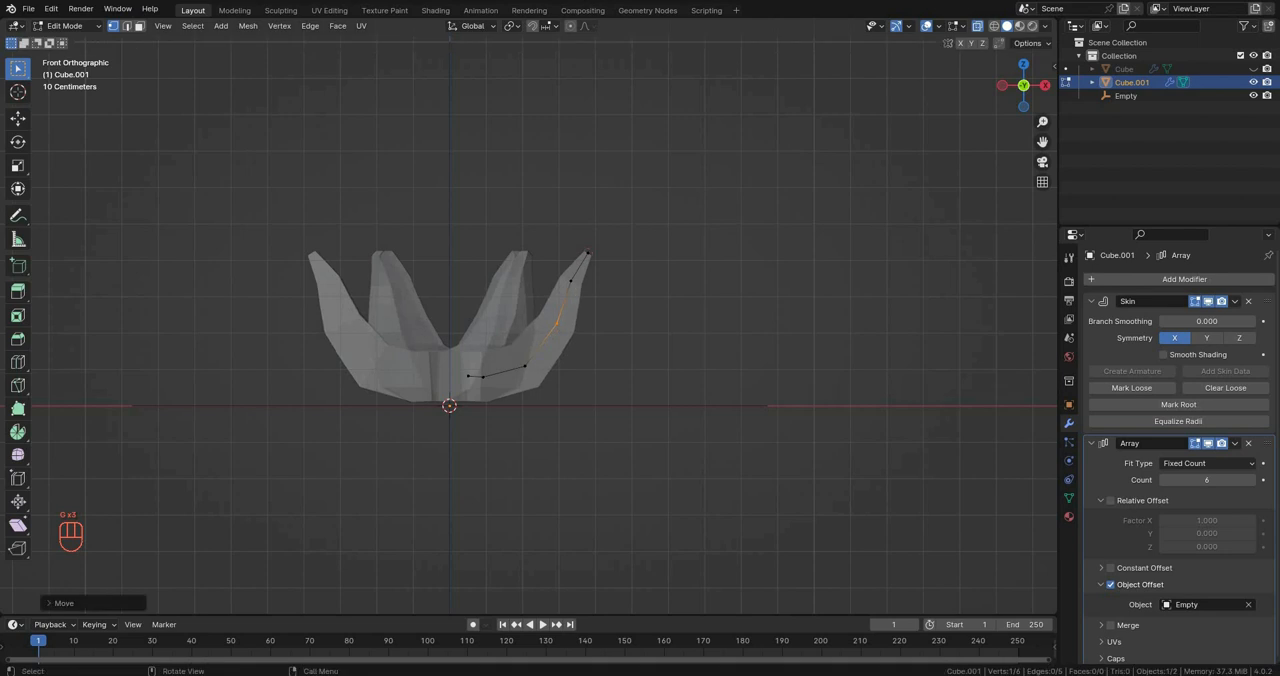
left_click(572, 281)
key("g")
left_click(567, 284)
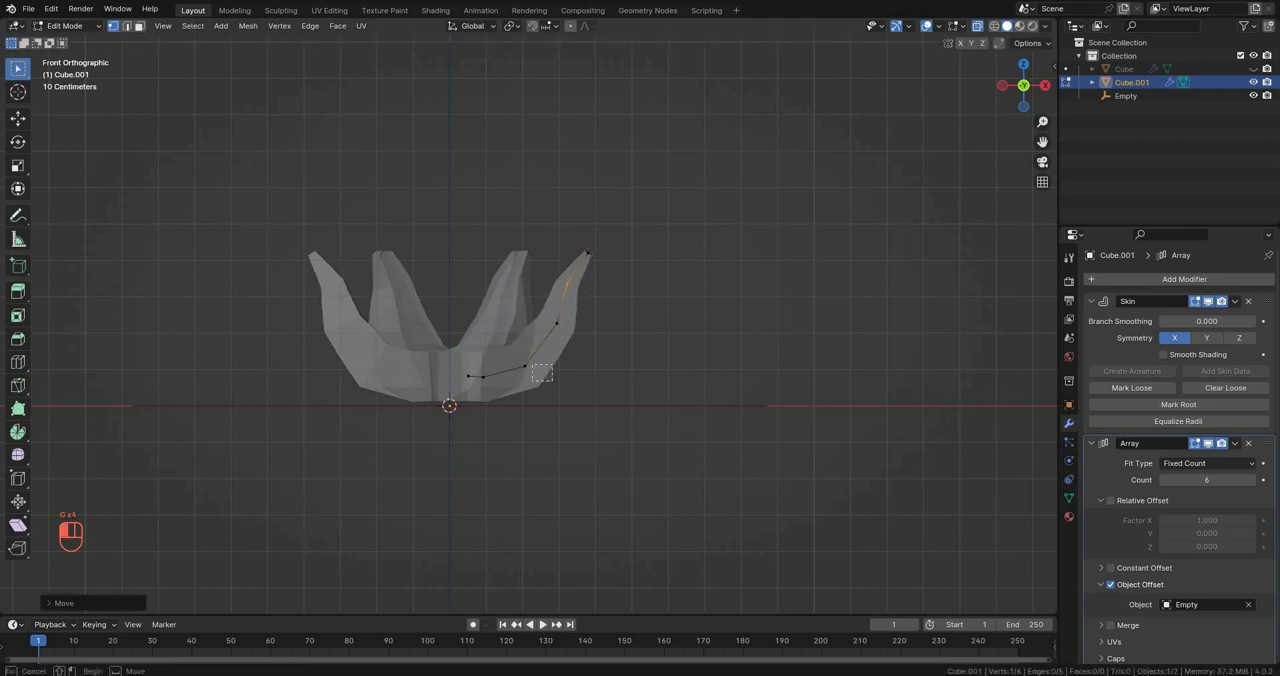
key("g")
left_click_drag(532, 365, 459, 391)
left_click(513, 349)
key("g")
left_click(458, 393)
key("ctrl+z")
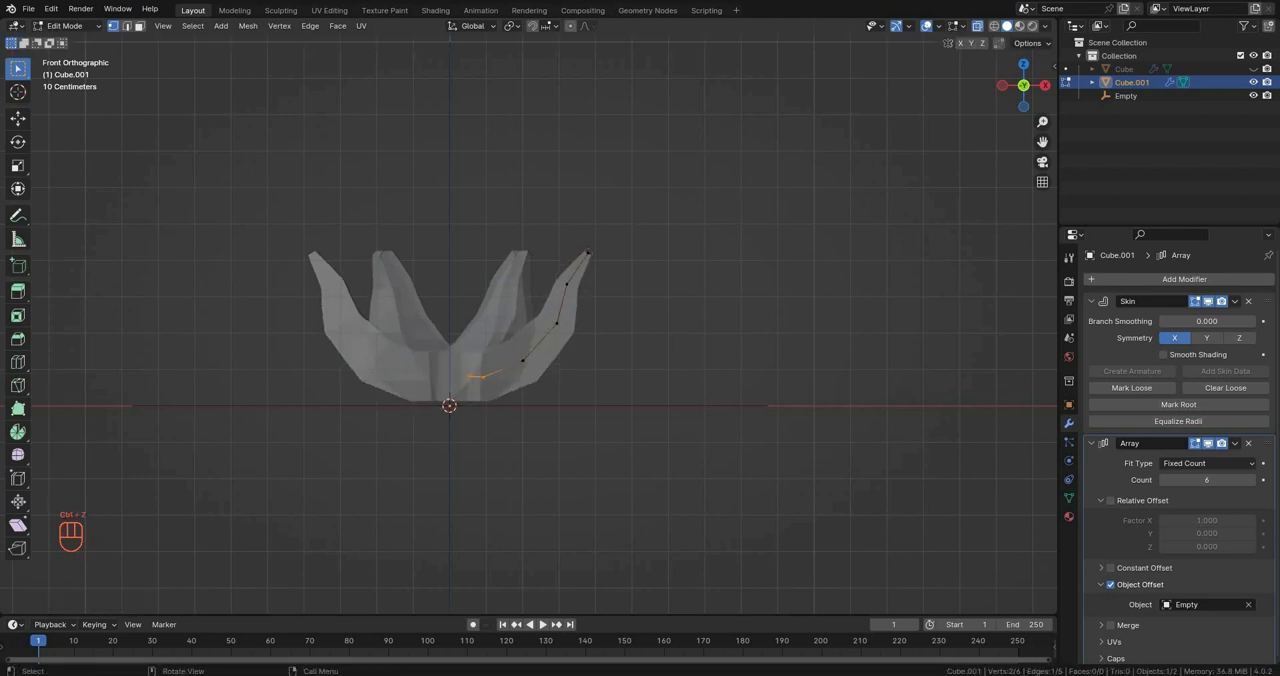
Step: With X-ray off, shift the petal's inner base vertices along X and return to Object Mode
middle_click_drag(462, 394, 480, 440)
scroll(480, 440, "up", 3)
mouse_move(480, 440)
middle_mouse_down()
mouse_move(475, 460)
mouse_move(500, 450)
middle_mouse_up()
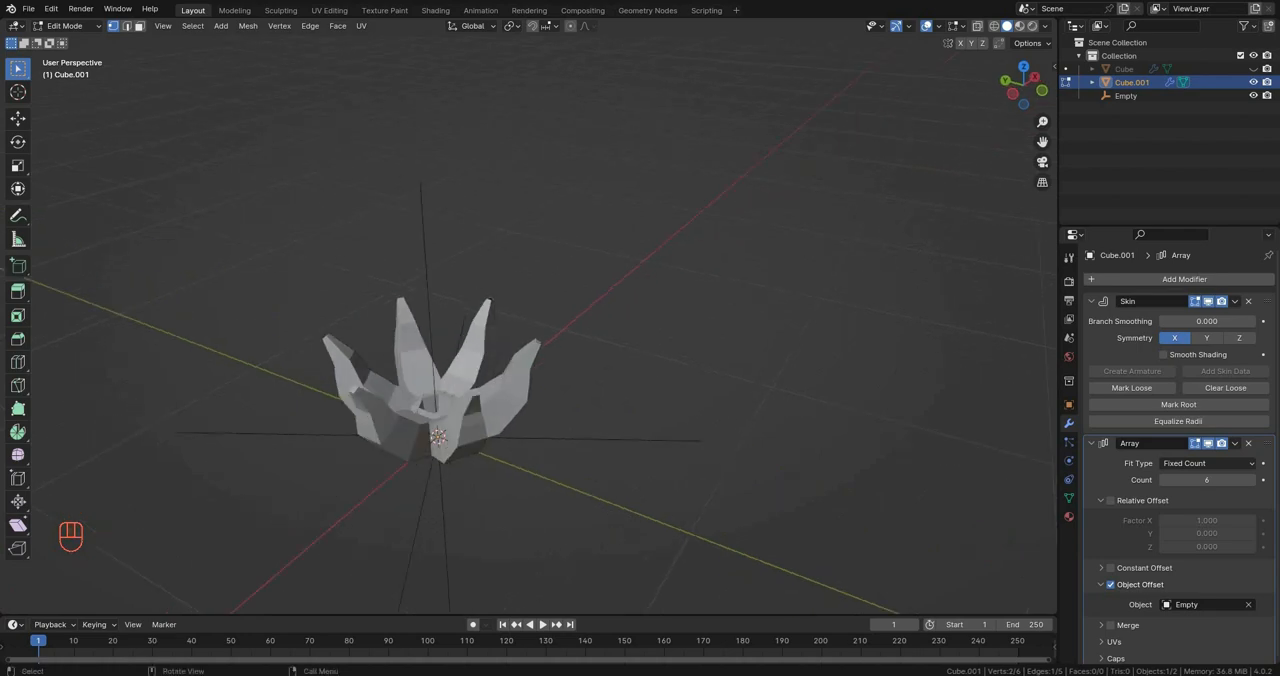
left_click(481, 304)
middle_click_drag(481, 304, 350, 300)
key("g")
key("x")
left_click(405, 290)
scroll(405, 290, "down", 4)
scroll(440, 370, "up", 4)
key("Tab")
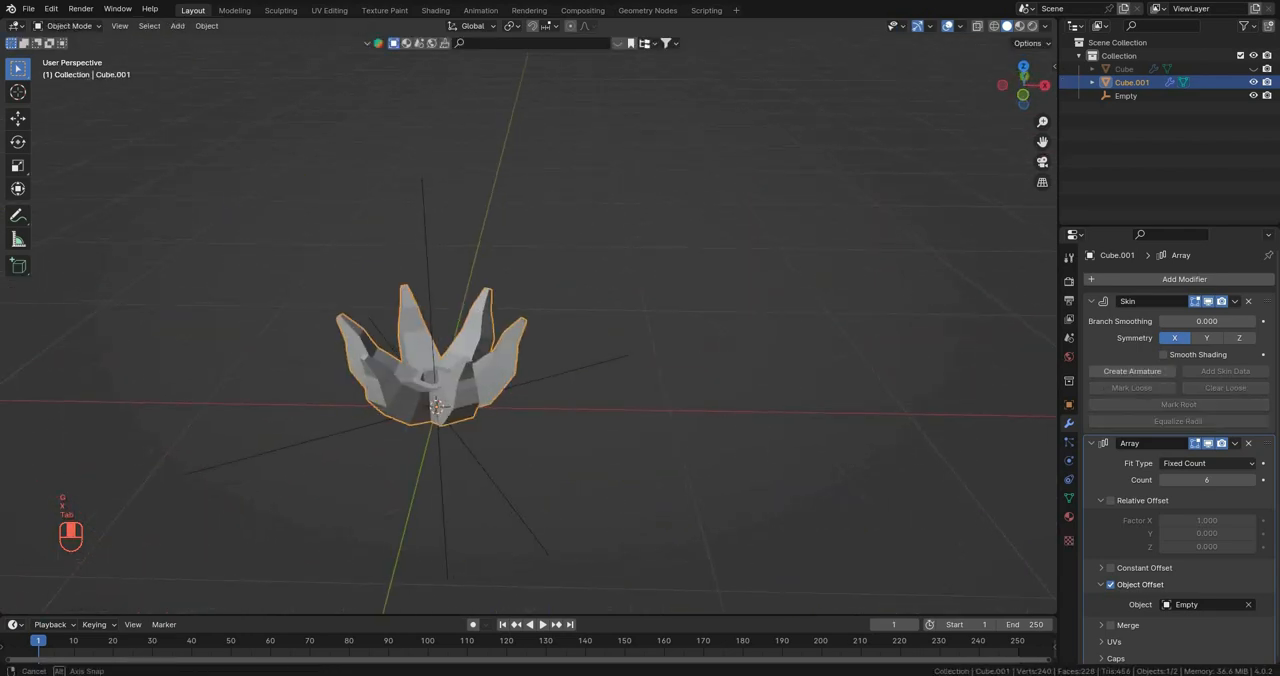
Step: Duplicate the petal ring in place
middle_click_drag(440, 390, 470, 360)
key("shift+d")
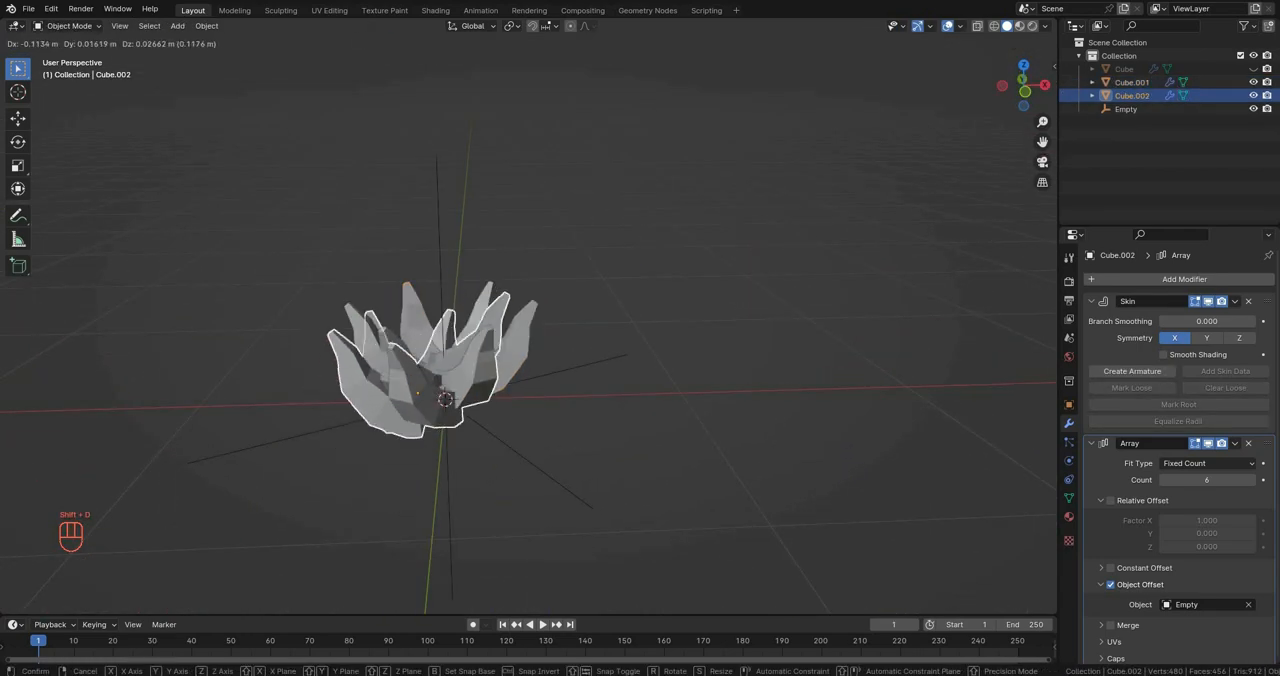
right_click(472, 295)
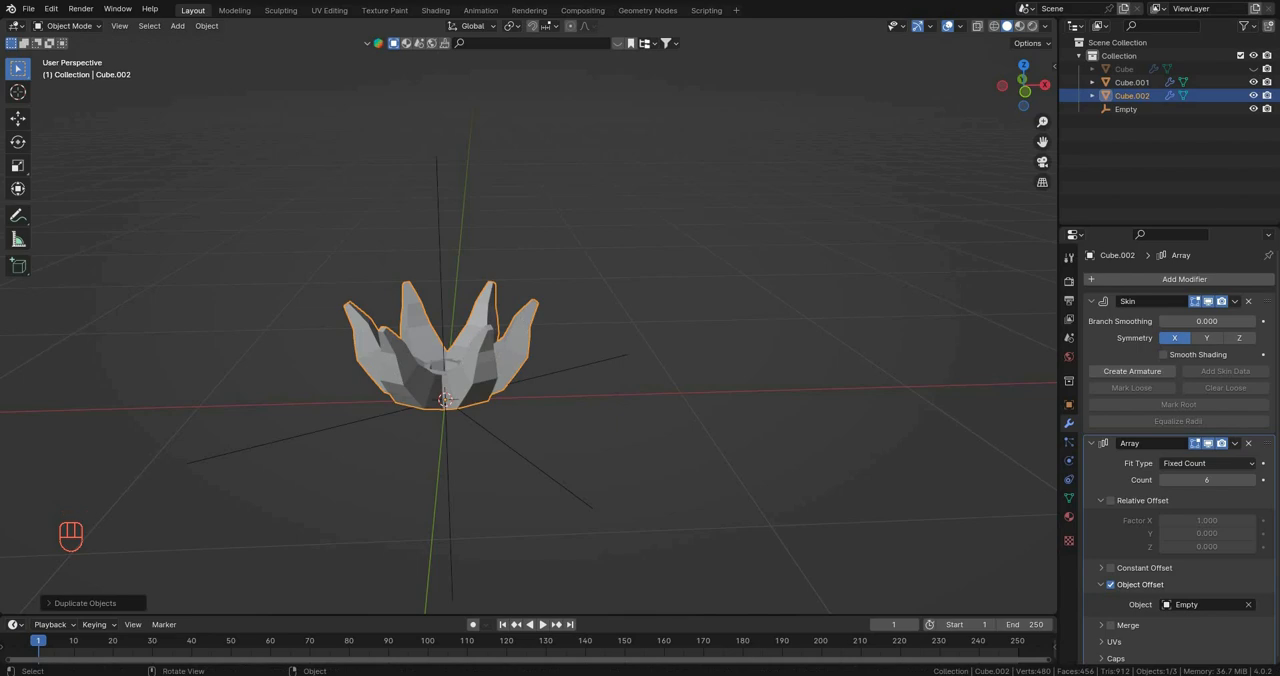
middle_click_drag(472, 300, 530, 300, "shift")
scroll(530, 300, "up", 3)
Step: In Edit Mode, raise all vertices of the duplicate along Z to form a second tier of petals
key("g")
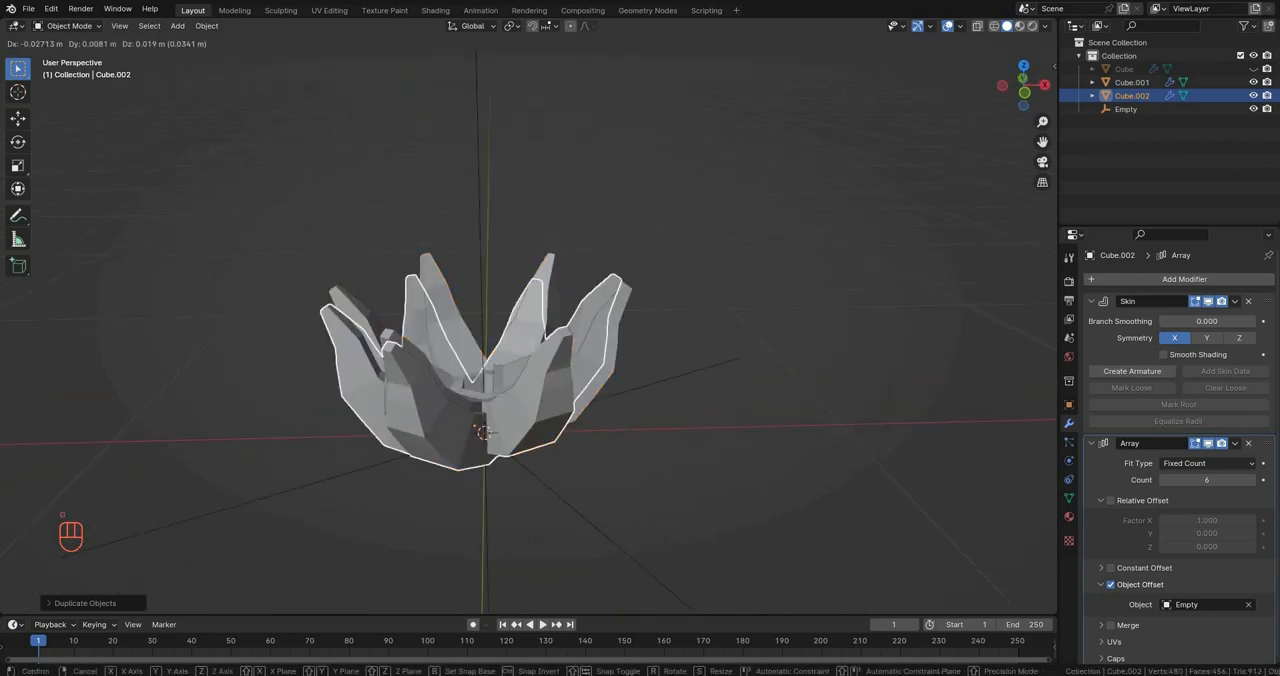
key("Tab")
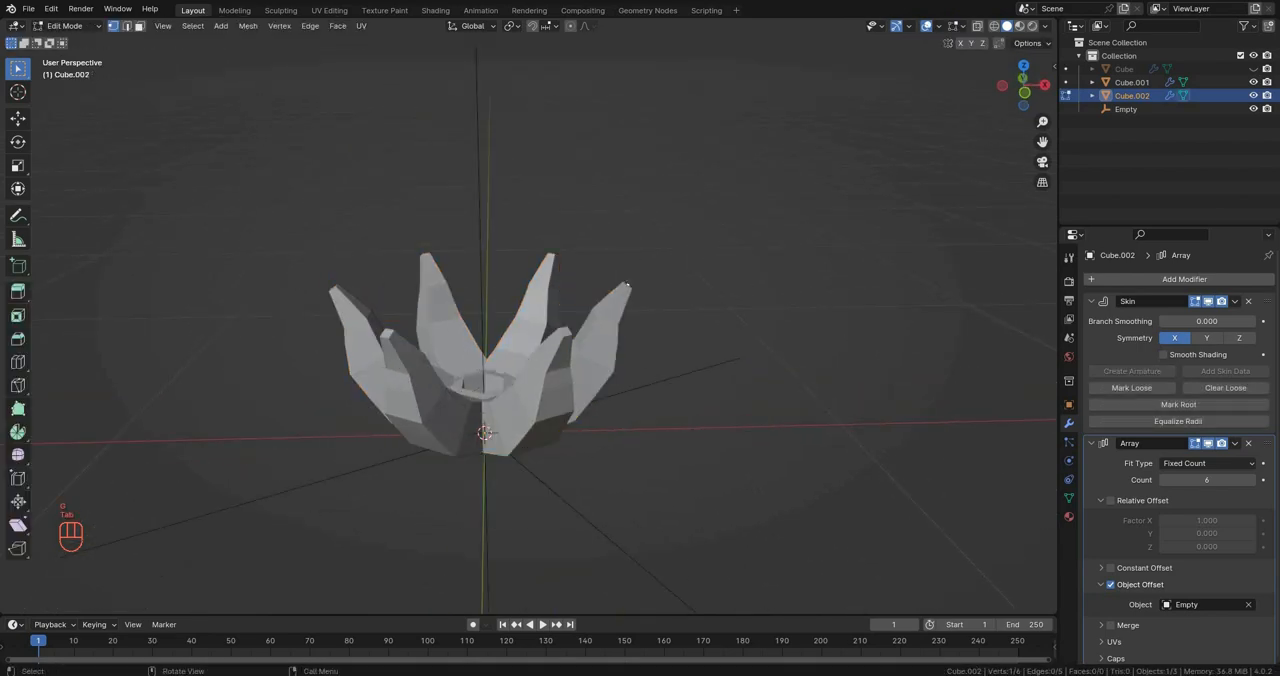
key("KP_1")
key("a")
key("g")
key("z")
left_click(599, 194)
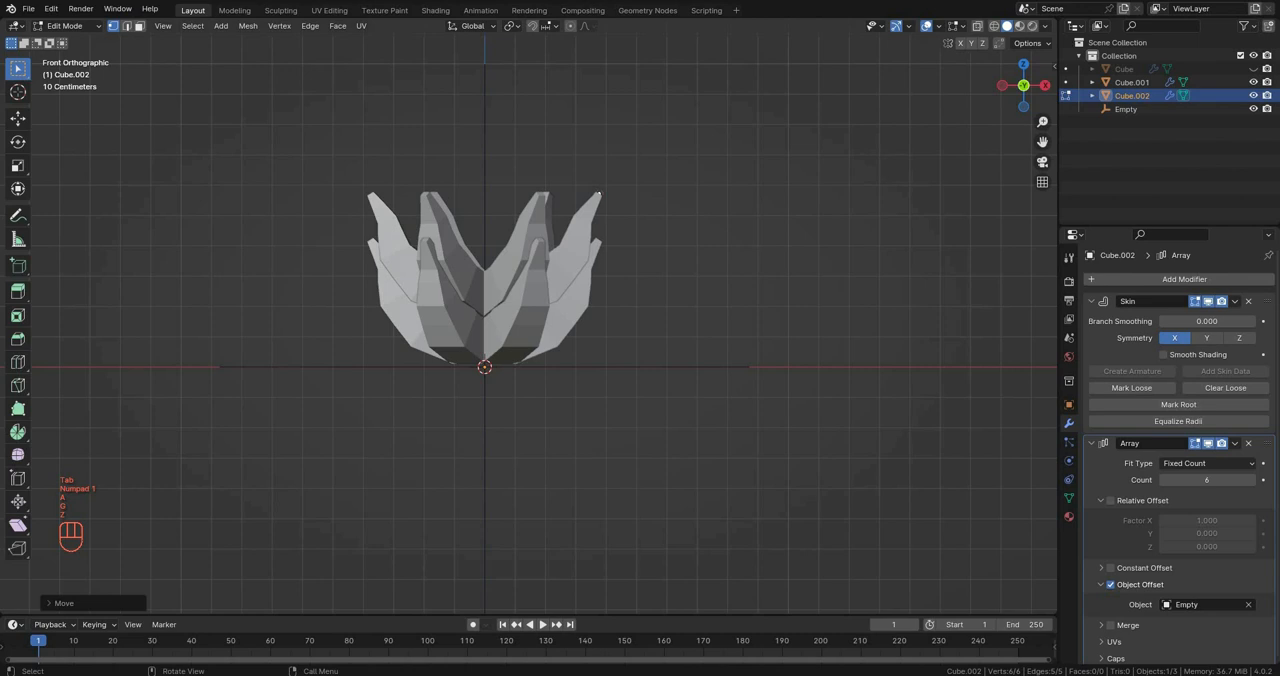
Step: Scale, rotate and move the duplicate's vertices to pull the upper tier inward and offset it from the lower petals
key("s")
left_click(720, 284)
key("r")
middle_click_drag(720, 284, 660, 303, "shift")
left_click(697, 336)
key("g")
left_click(535, 270)
Step: Scale the whole upper petal along Z and raise it along Z above the lower tier
scroll(640, 340, "down", 1)
key("KP_1")
key("a")
key("s")
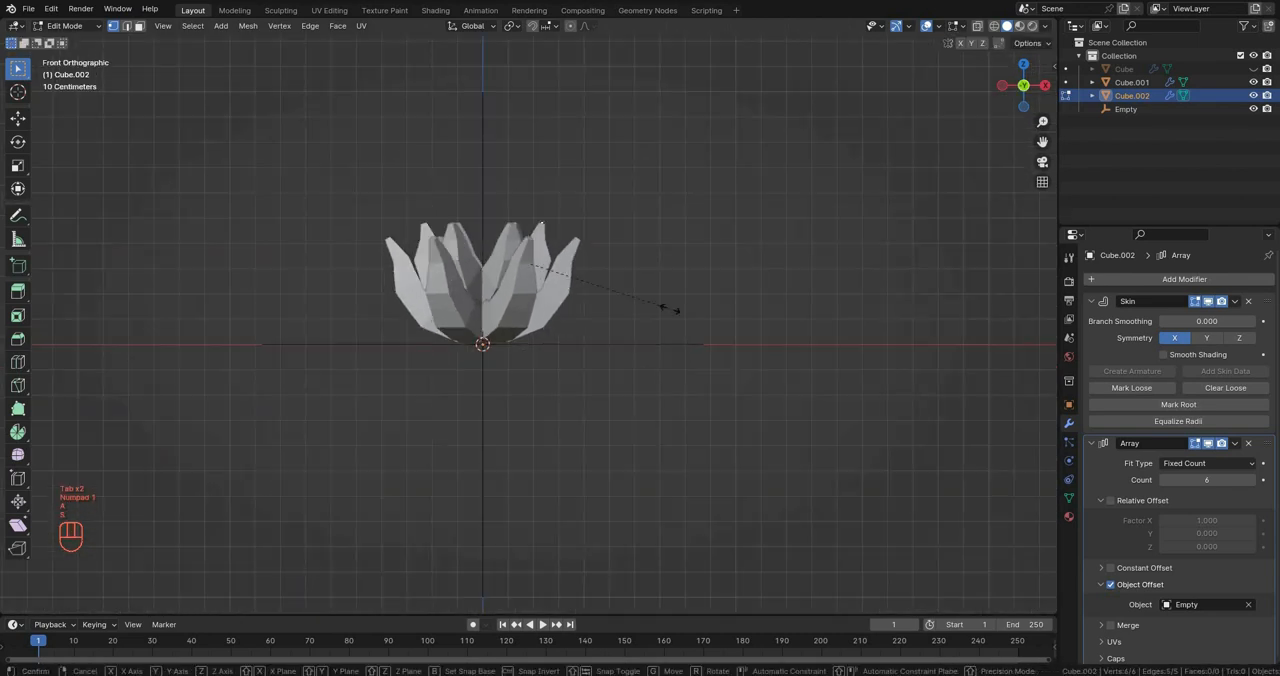
key("z")
left_click(654, 289)
key("g")
key("z")
left_click(749, 303)
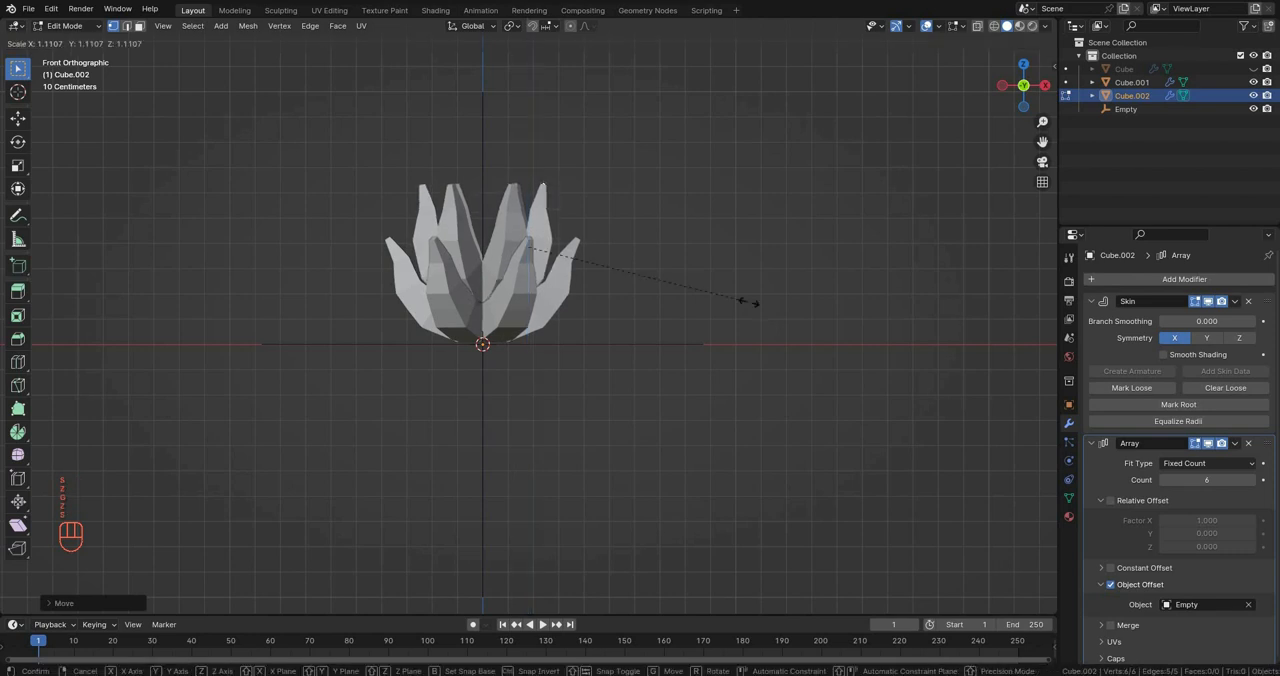
Step: Enlarge and rotate the upper petal, return to Object Mode and select the lower petal ring
key("r")
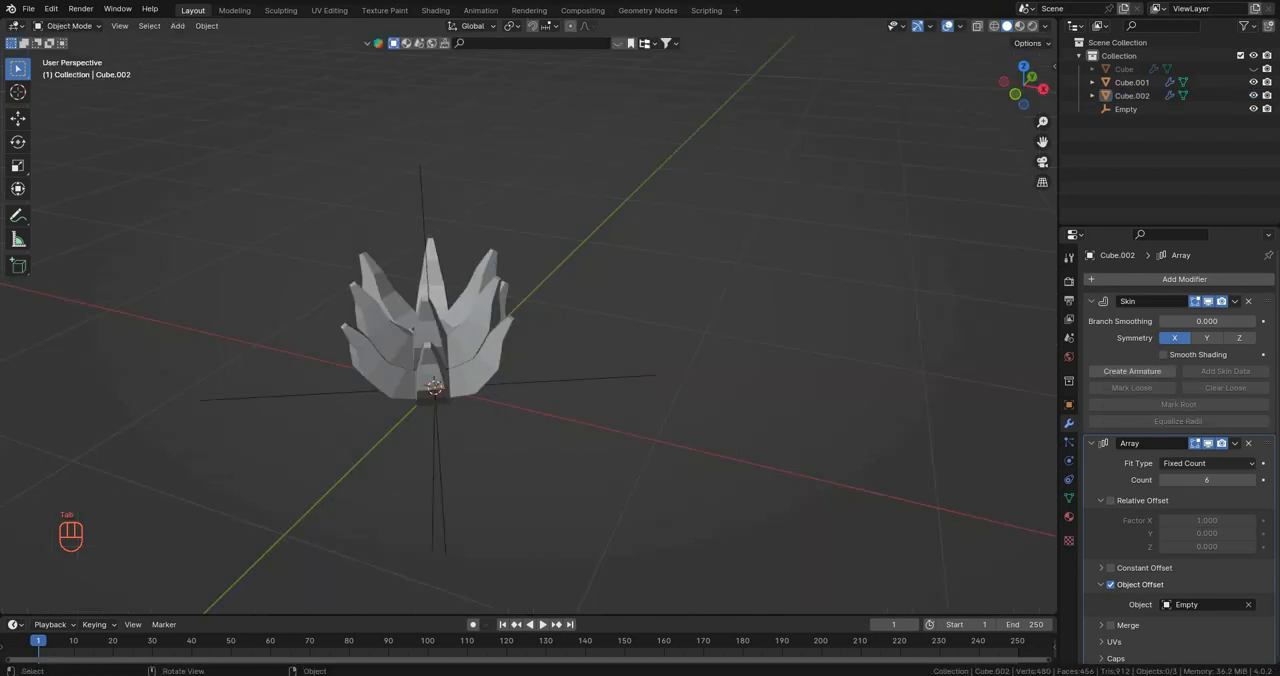
left_click(440, 362)
middle_click_drag(440, 362, 542, 302)
scroll(540, 262, "up", 3)
scroll(1170, 450, "down", 1)
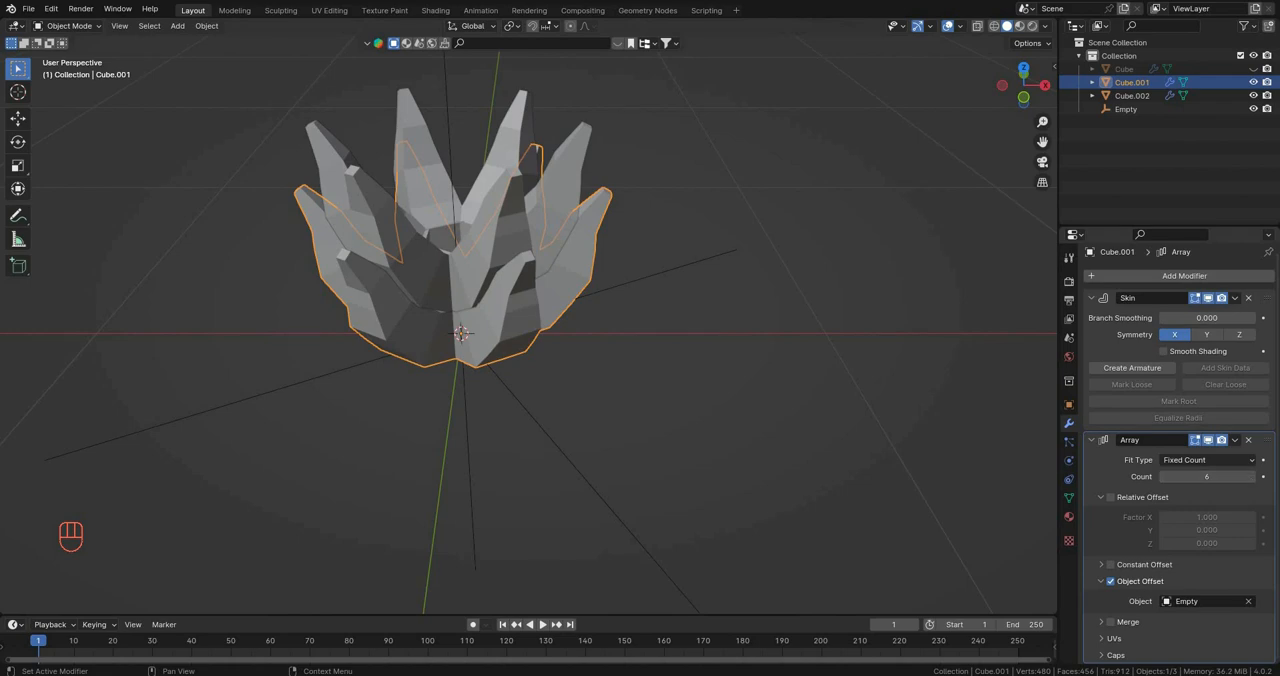
Step: Apply the Skin and Array modifiers on the lower petal ring
key("ctrl+a")
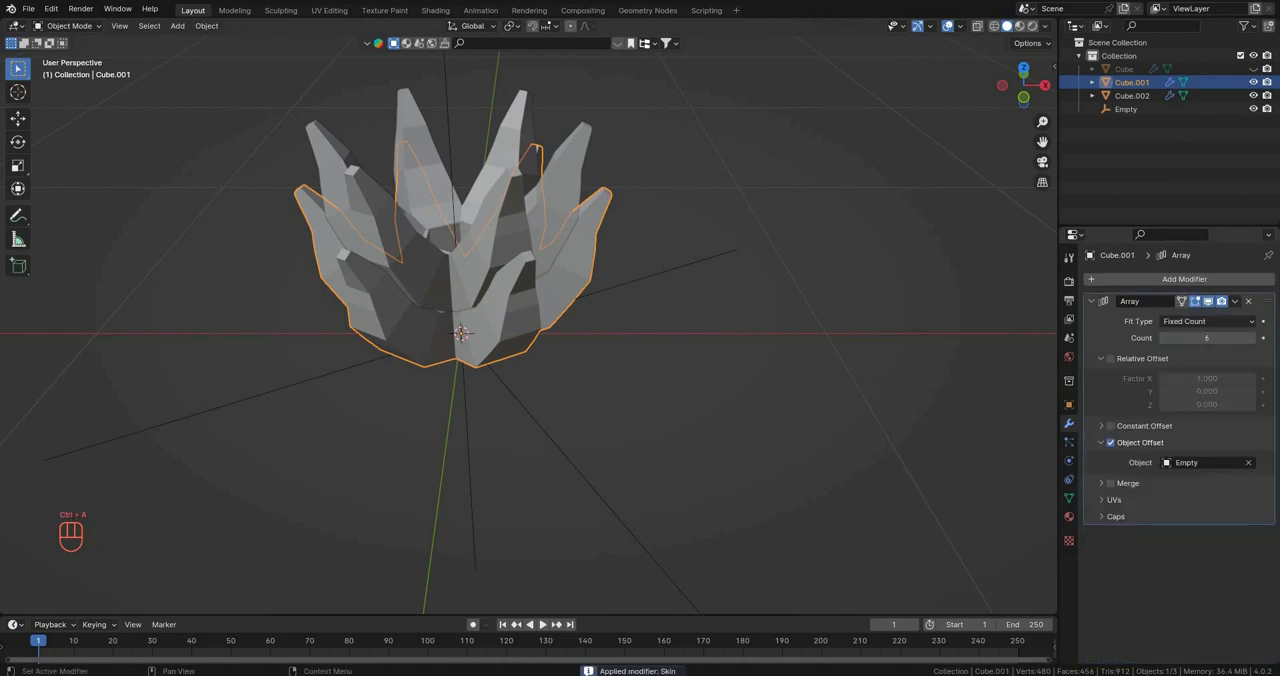
key("ctrl+a")
middle_click_drag(540, 400, 555, 427, "shift")
left_click(543, 442)
key("g")
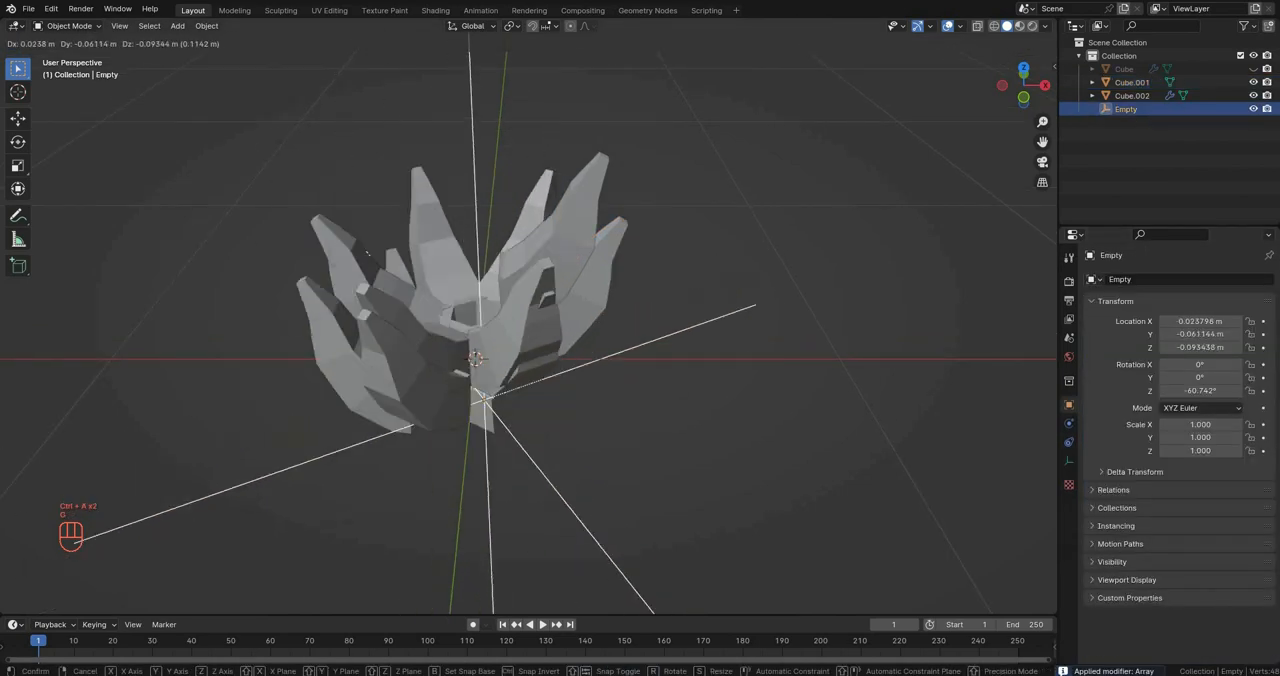
right_click(495, 465)
middle_click_drag(640, 345, 620, 362)
key("r")
key("z")
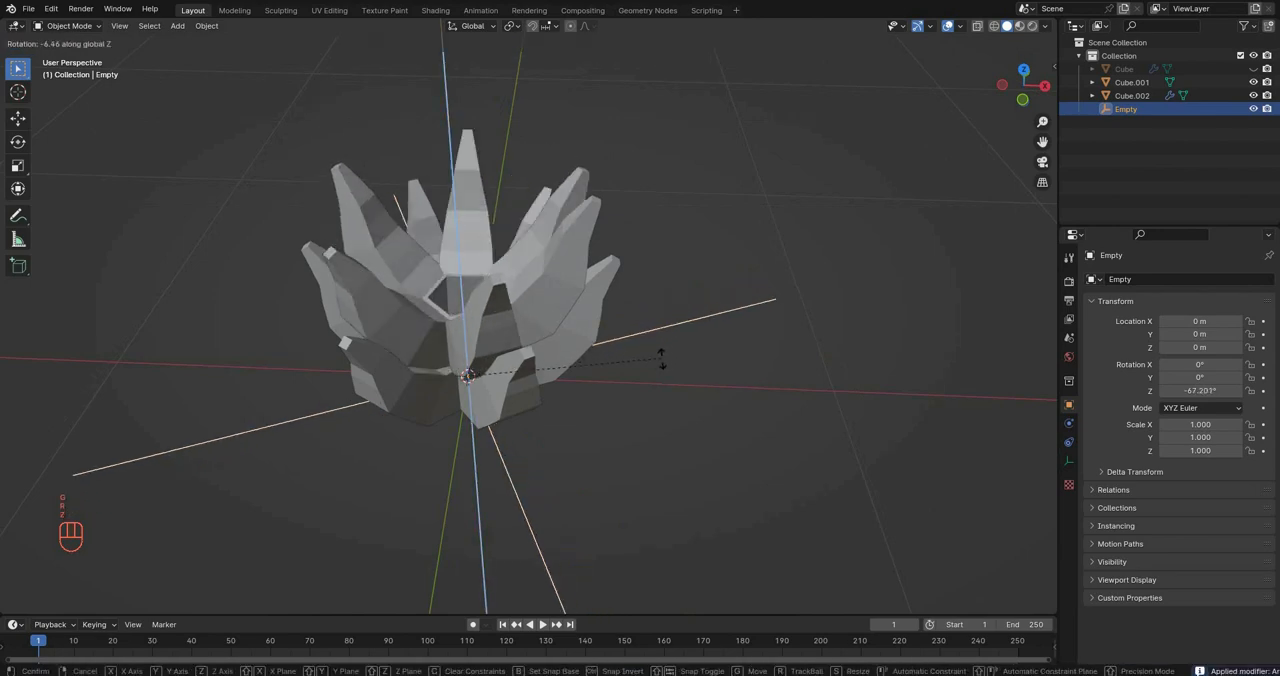
right_click(655, 368)
Step: Rotate the lower petal ring 45° around Z, then rotate it freely around Z to offset it from the upper tier
left_click(575, 262)
type("r")
type("z")
type("45")
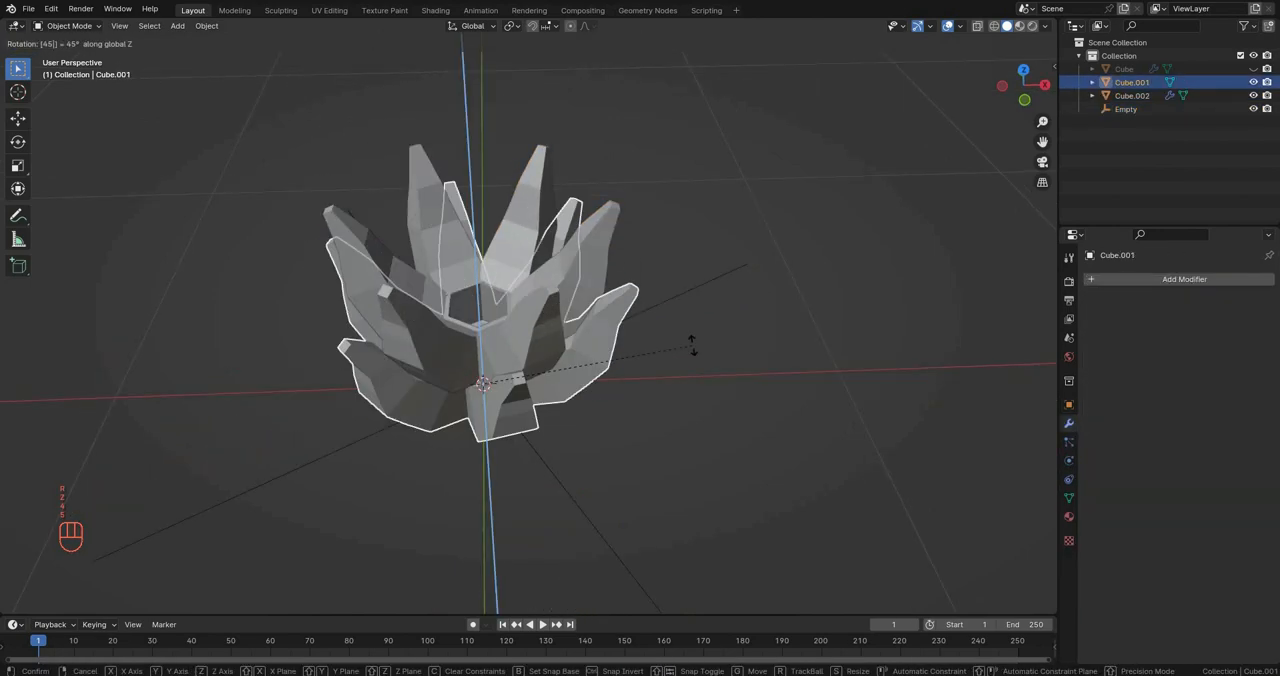
left_click(692, 344)
key("r")
key("z")
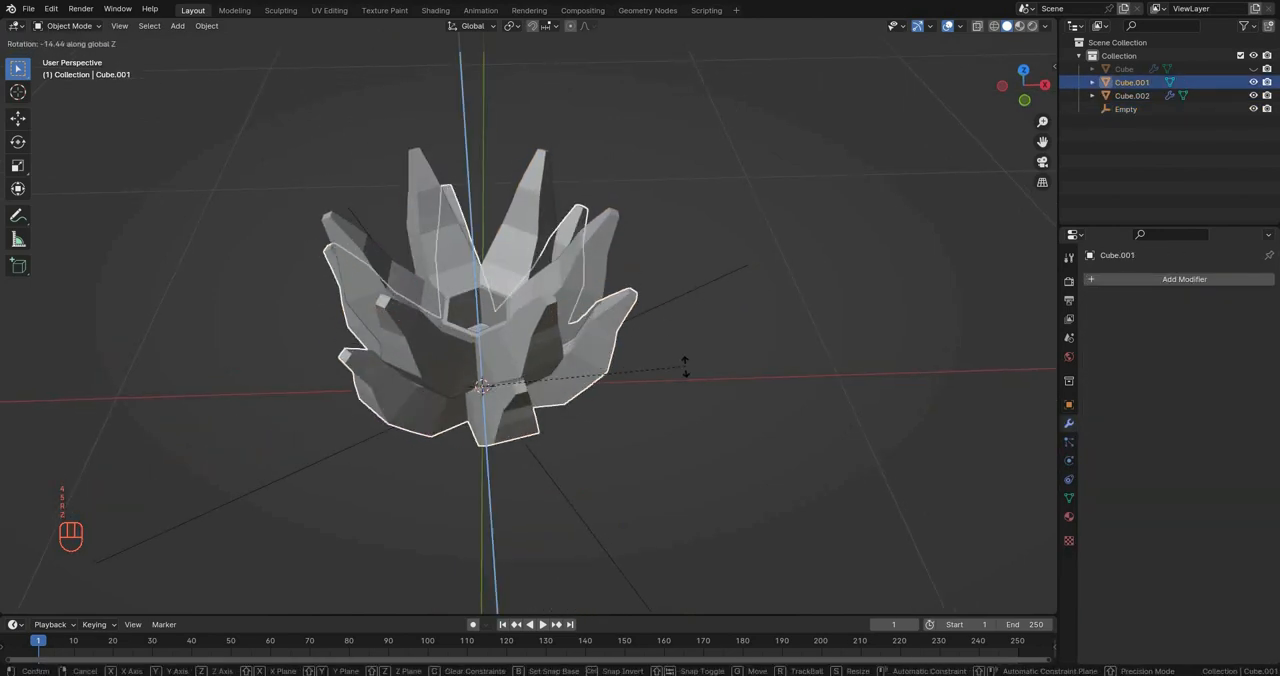
left_click(643, 424)
Step: Add a Simple Deform modifier to the lower petal ring
middle_click_drag(643, 424, 715, 396)
left_click(1184, 279)
type("s")
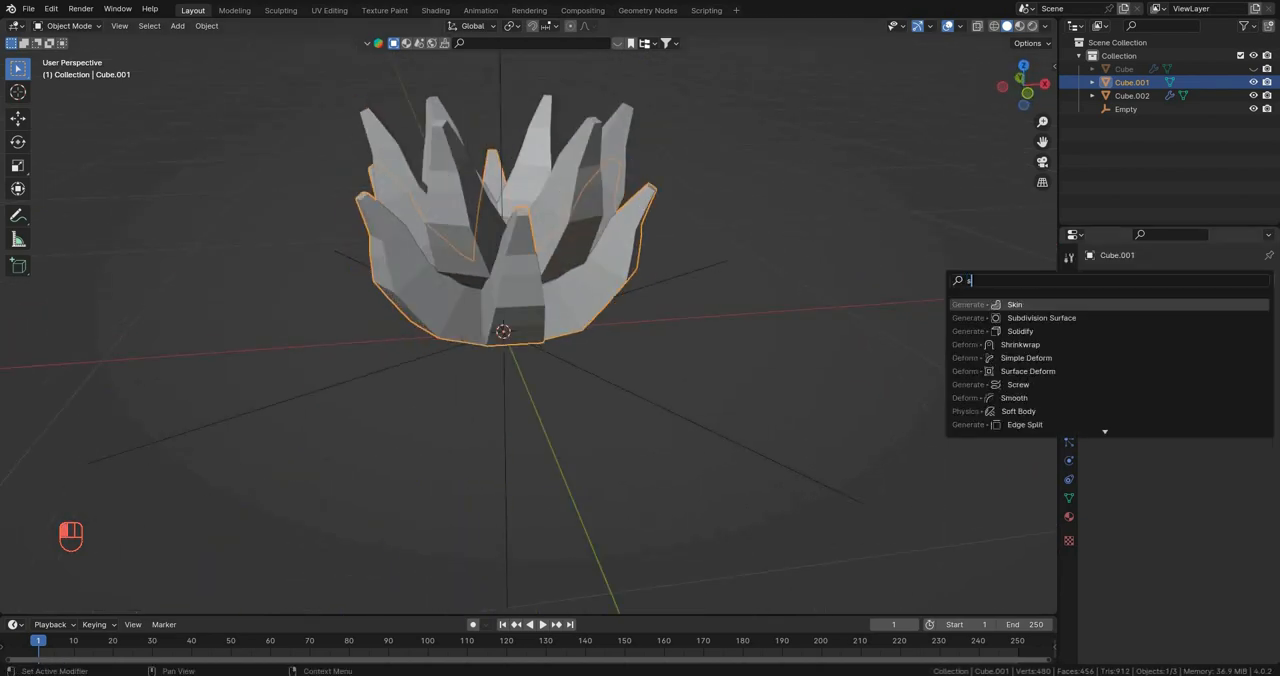
type("im")
key("Return")
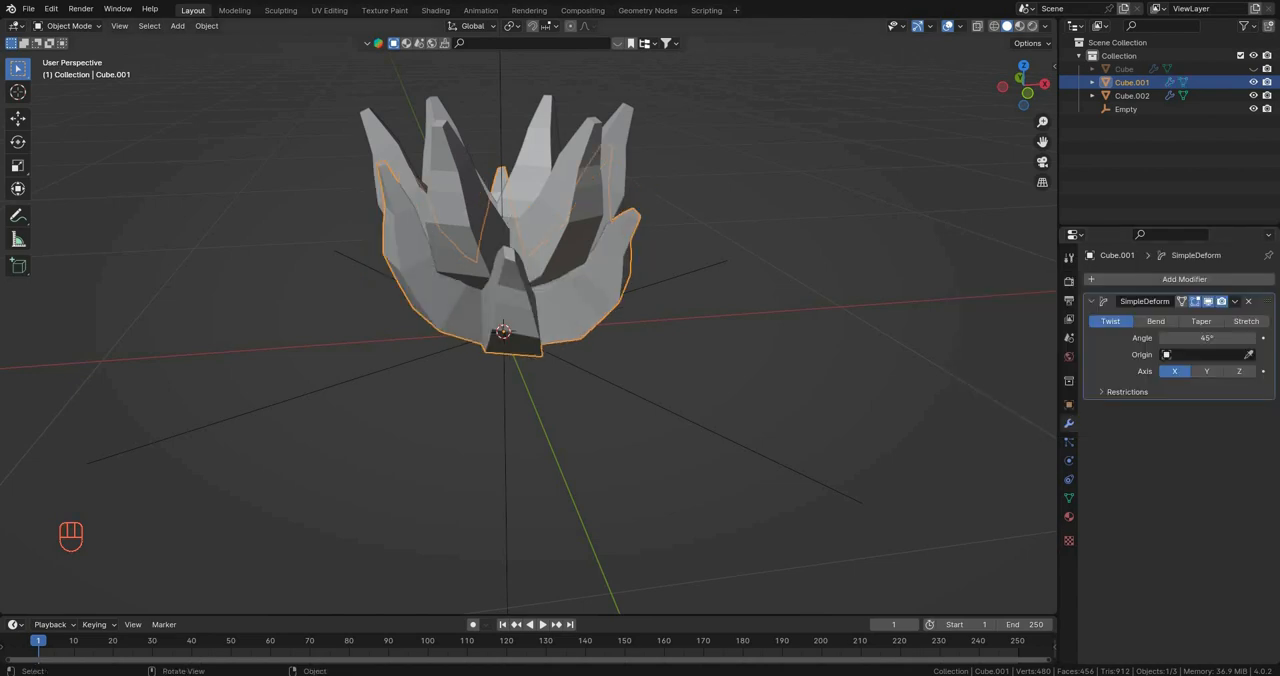
Step: Twist the lower petal ring around the Z axis with a Simple Deform angle of 86.6°
middle_click_drag(715, 396, 740, 392)
middle_click_drag(520, 340, 605, 342)
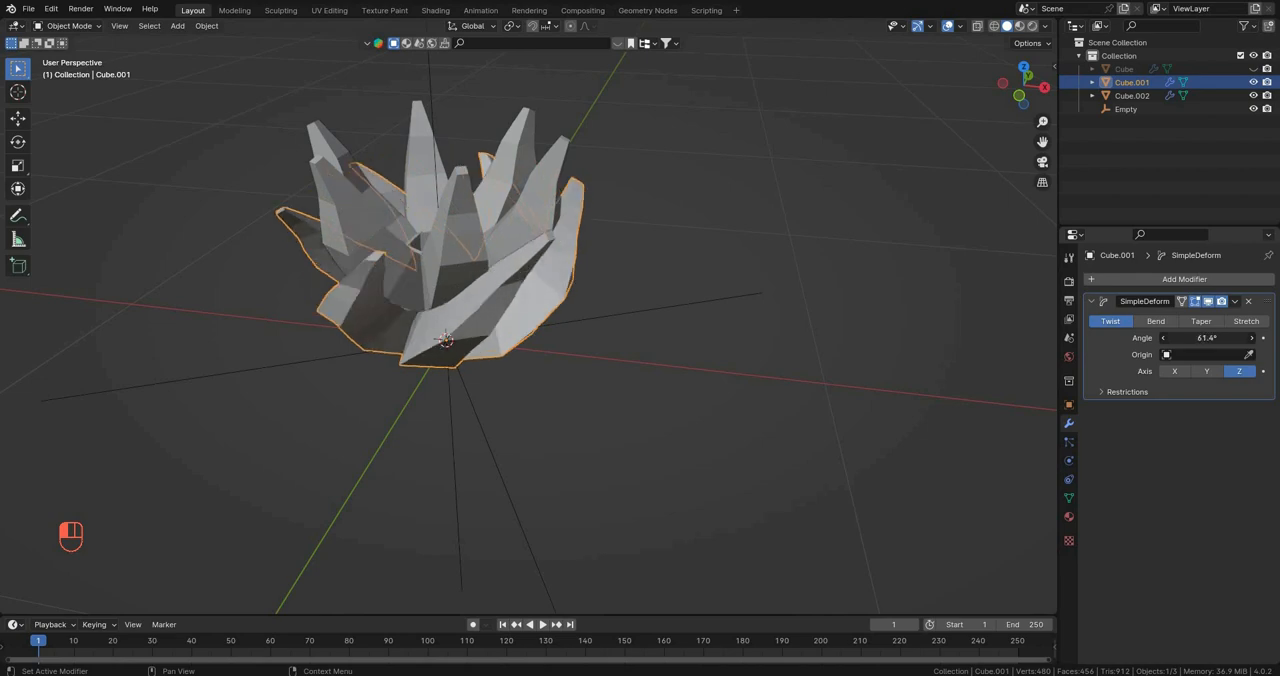
middle_click_drag(560, 340, 600, 305)
scroll(600, 305, "down", 4)
left_click(610, 265)
left_click(560, 272)
scroll(528, 320, "up", 4)
middle_click_drag(540, 340, 499, 441)
scroll(590, 312, "down", 4)
scroll(542, 345, "up", 3)
key("KP_1")
scroll(540, 340, "up", 2)
left_click(499, 441)
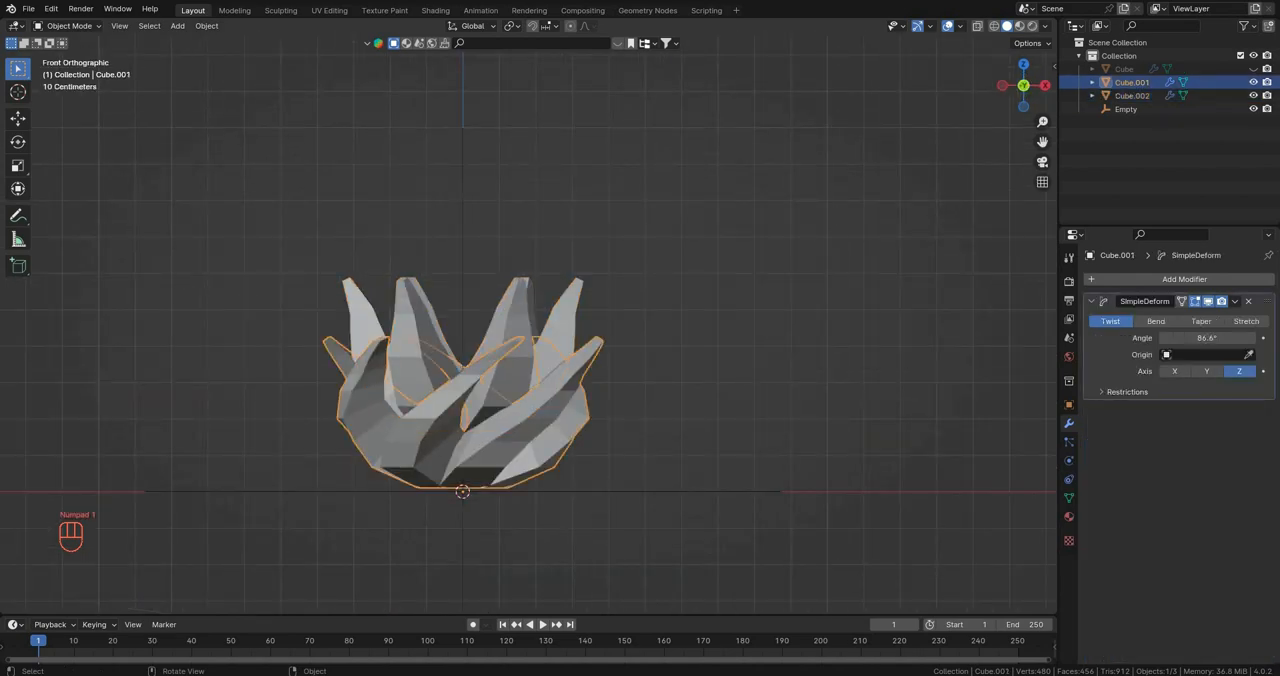
Step: Apply the upper ring's Skin and Array modifiers and give it a Simple Deform twist of 87.2° around Z
left_click(515, 335)
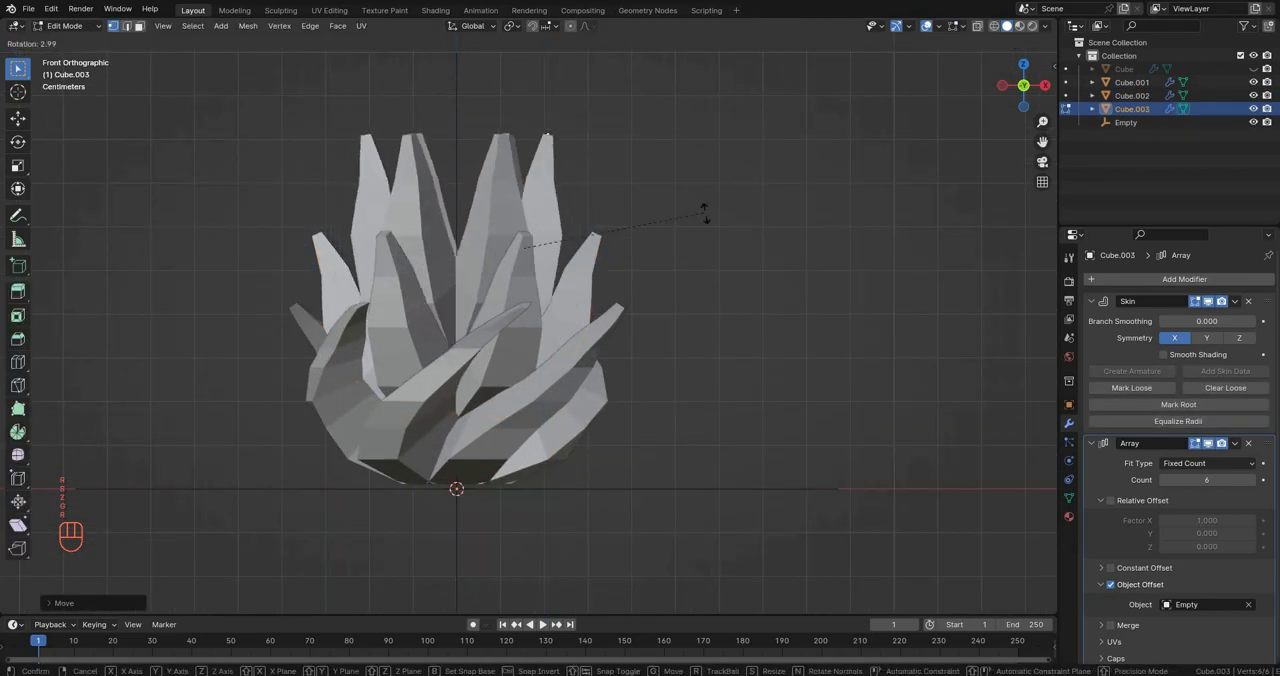
key("alt+z")
key("r")
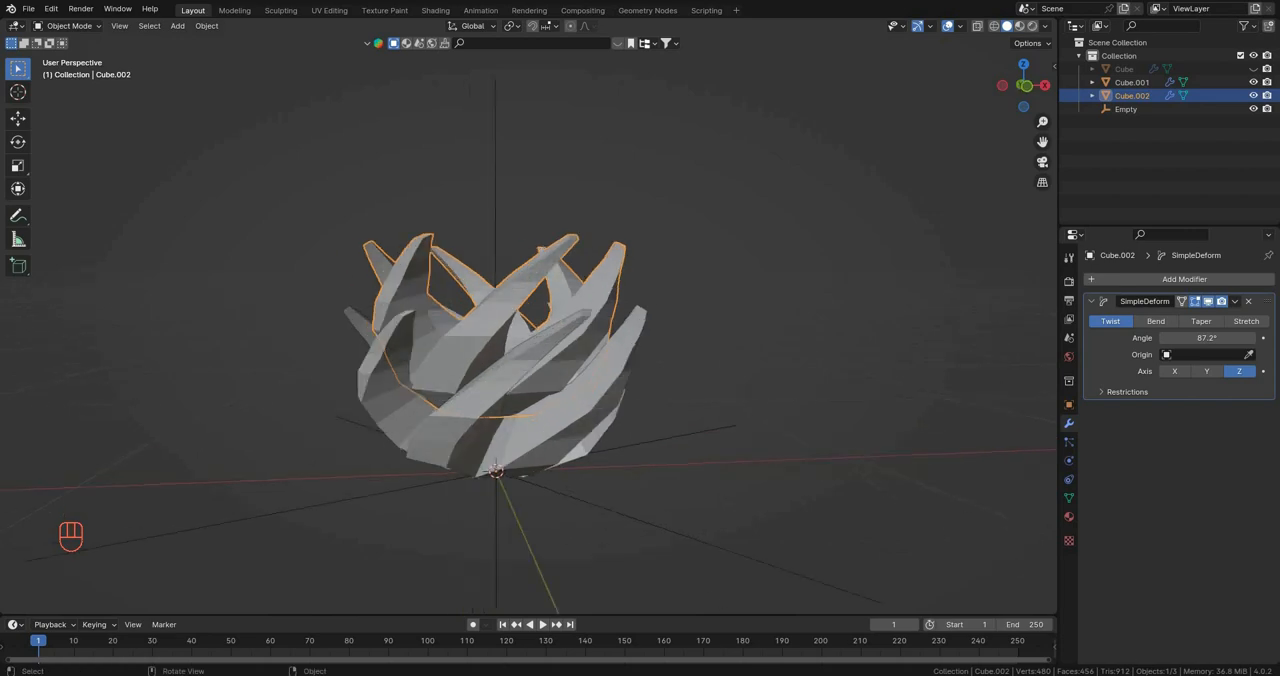
mouse_move(560, 330)
middle_mouse_down()
mouse_move(508, 330)
mouse_move(556, 334)
mouse_move(538, 342)
middle_mouse_up()
Step: Duplicate the twisted upper ring in place and raise all its vertices about 0.22 m along Z in Edit Mode as a third tier
key("shift+d")
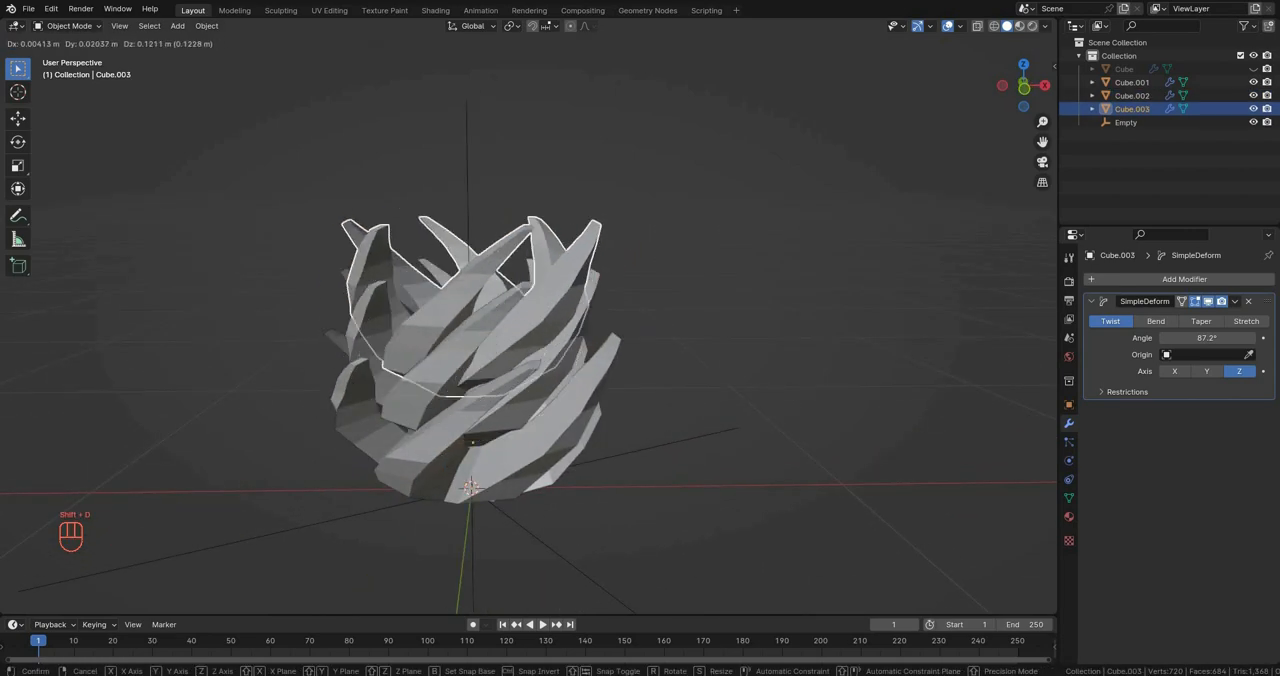
right_click(436, 290)
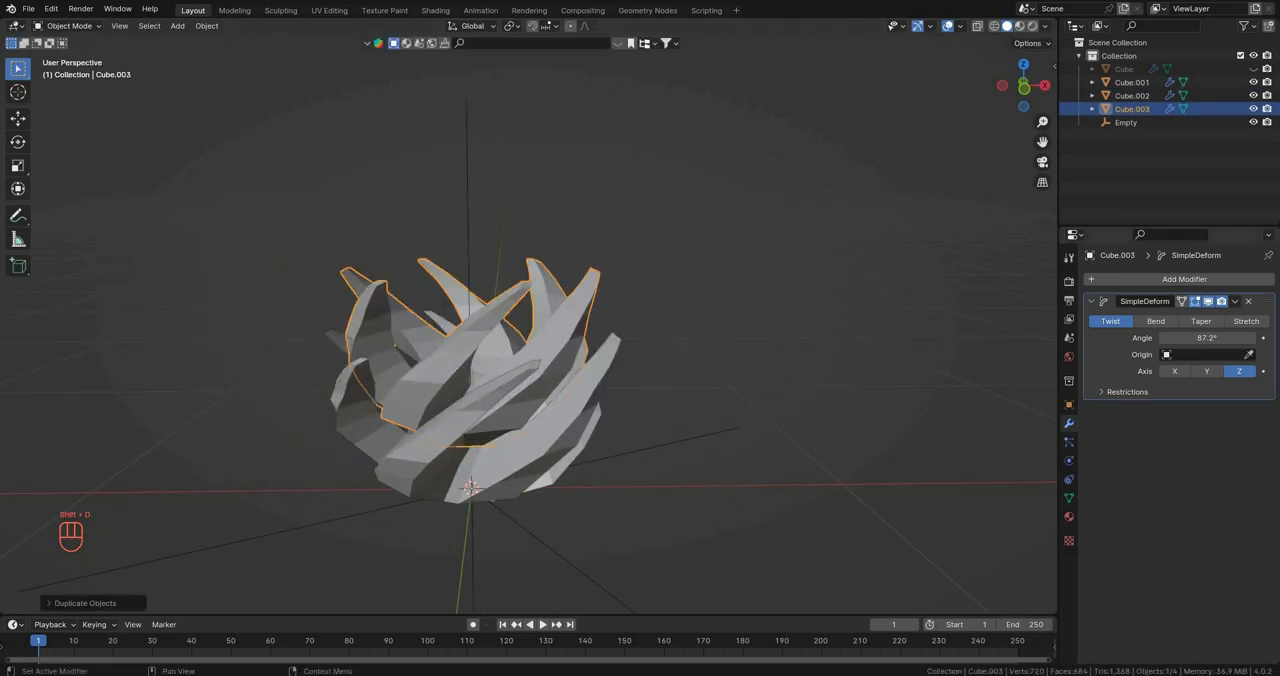
key("Tab")
key("a")
key("g")
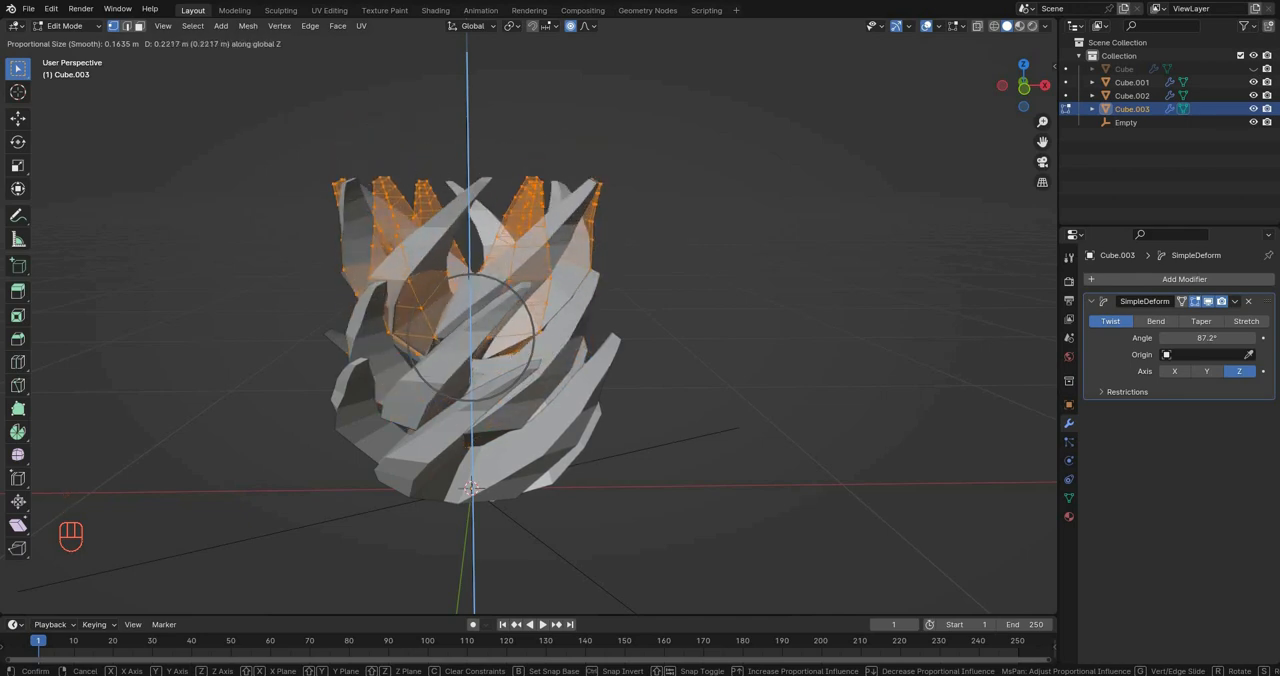
left_click(530, 300)
key("Tab")
middle_click_drag(530, 300, 556, 308)
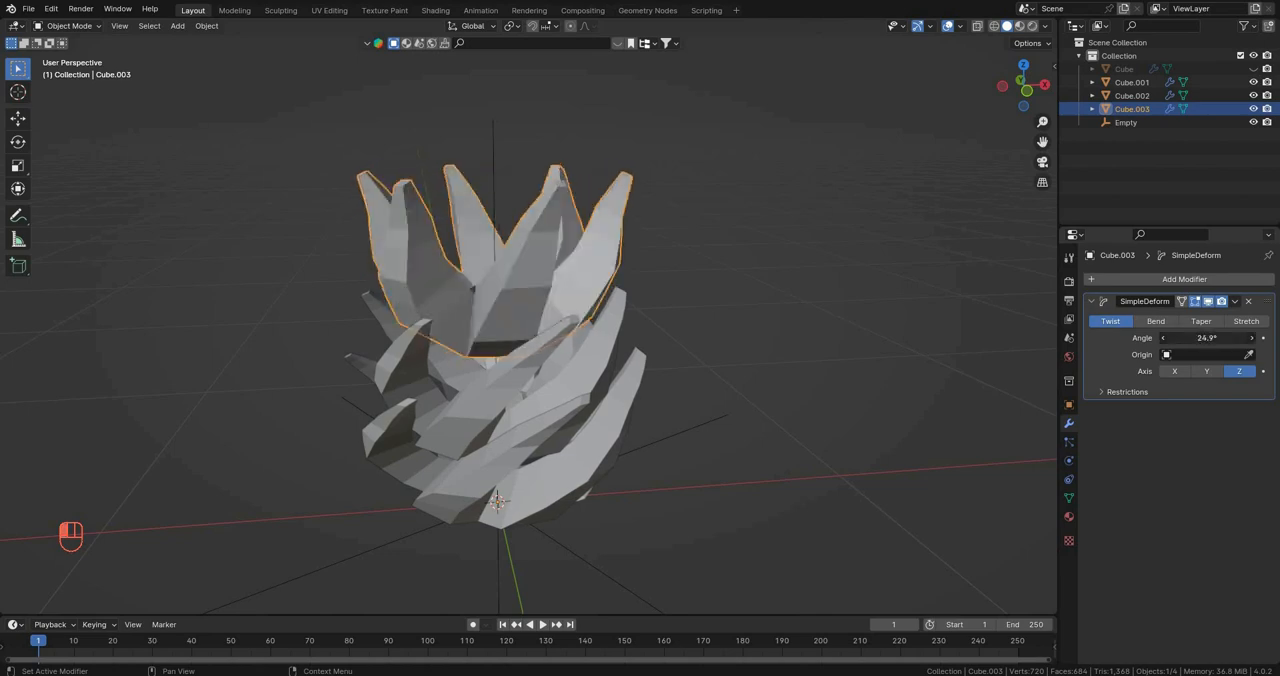
Step: Apply the third ring's Simple Deform modifier at 87.2° and select all its vertices in Edit Mode
left_click_drag(1207, 338, 1250, 338)
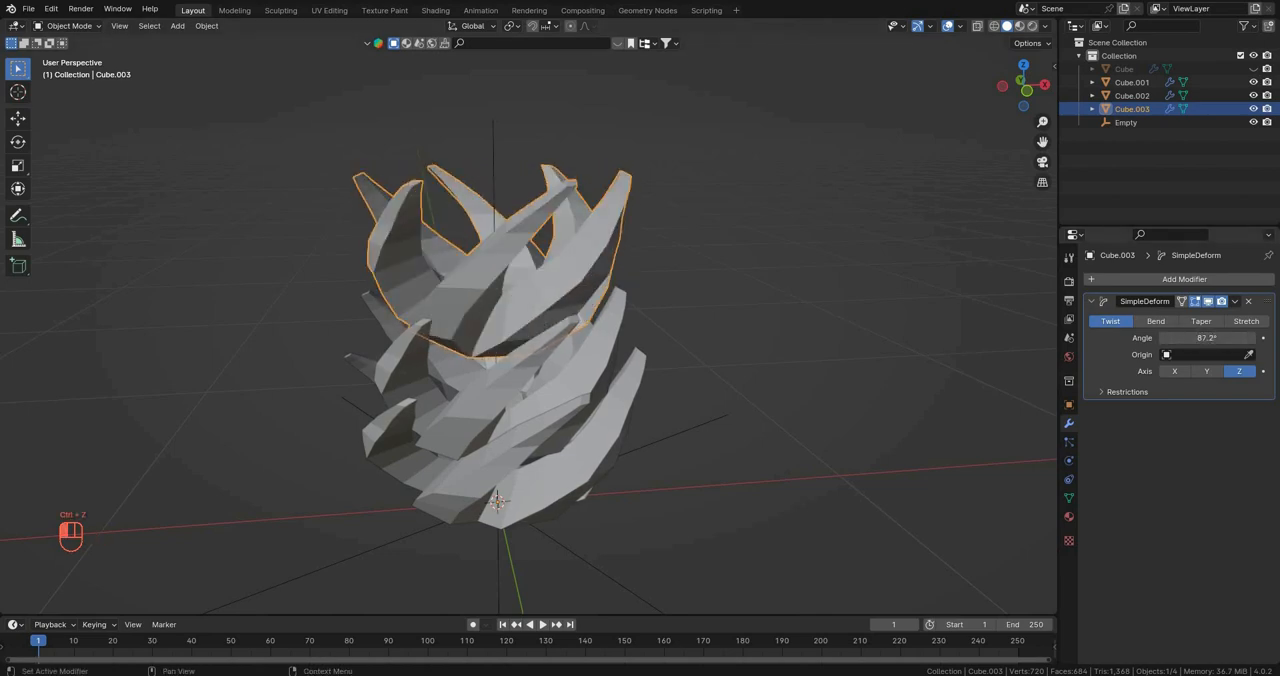
key("ctrl+a")
key("Tab")
key("a")
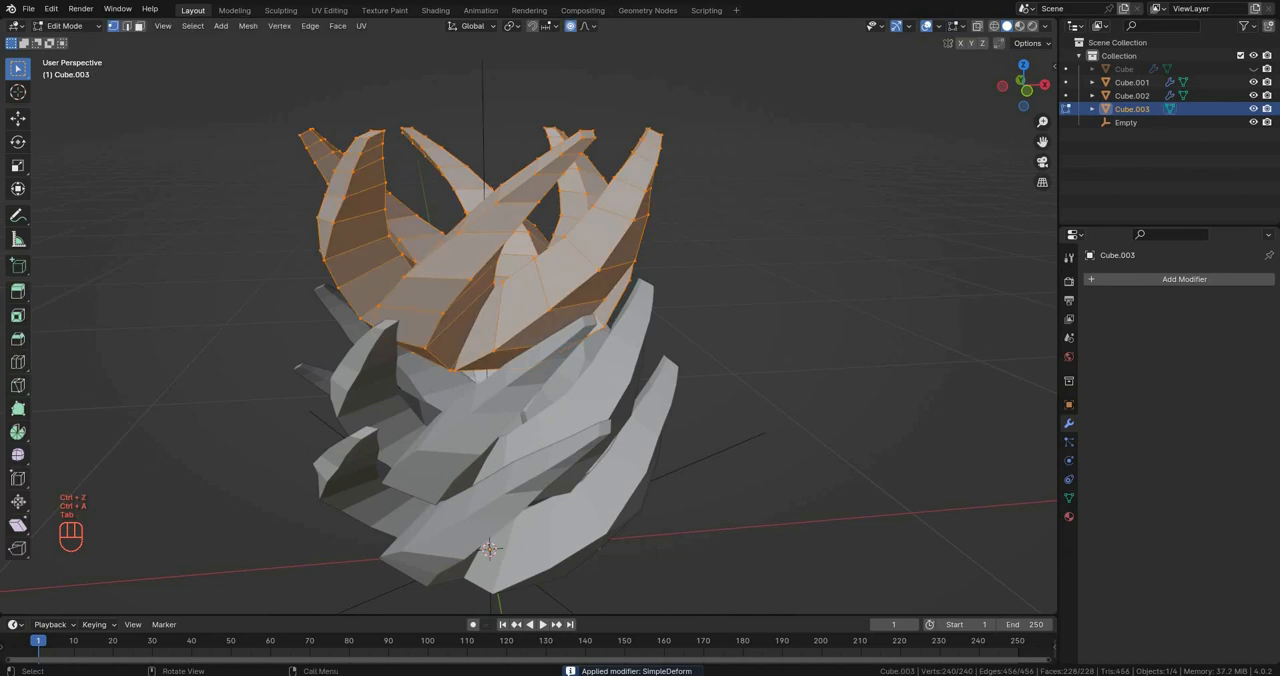
Step: Create a fourth petal ring as a separate object from the third, scaling it and raising it along Z above the third tier
key("s")
key("KP_1")
key("g")
key("z")
key("s")
key("z")
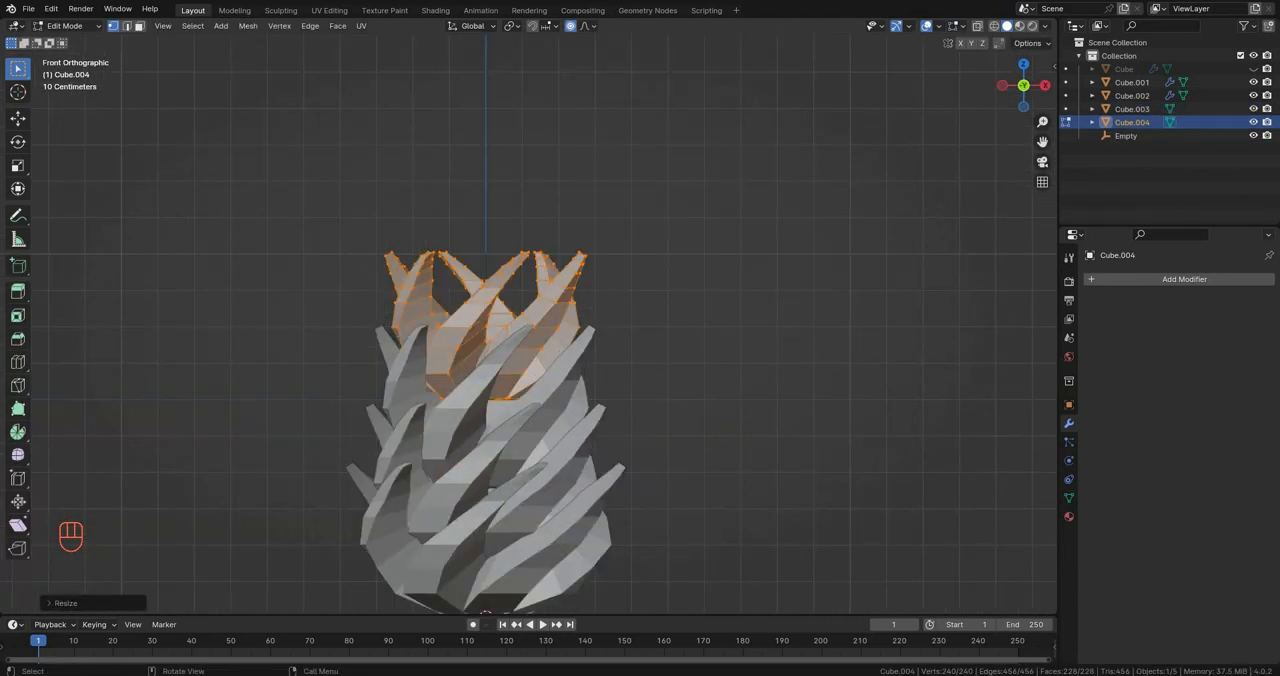
Step: Select the petal tips of the fourth ring and scale them inward with proportional editing
left_click_drag(313, 182, 639, 270)
scroll(783, 315, "up", 3)
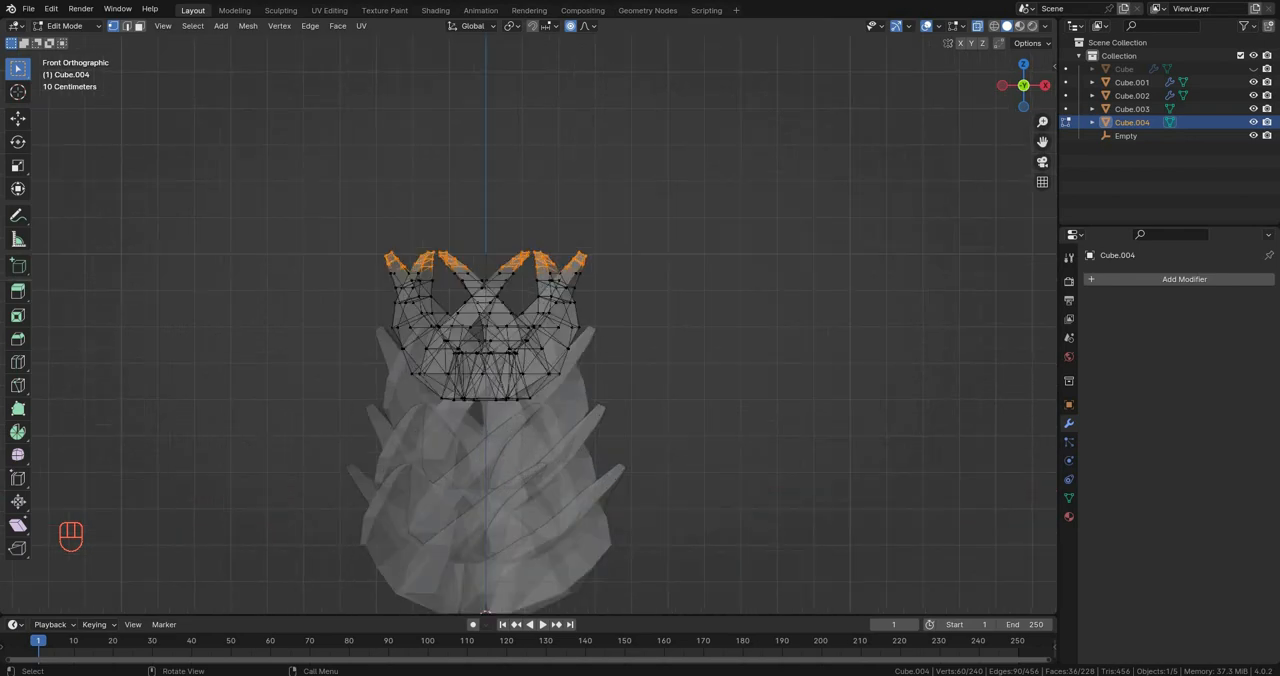
key("s")
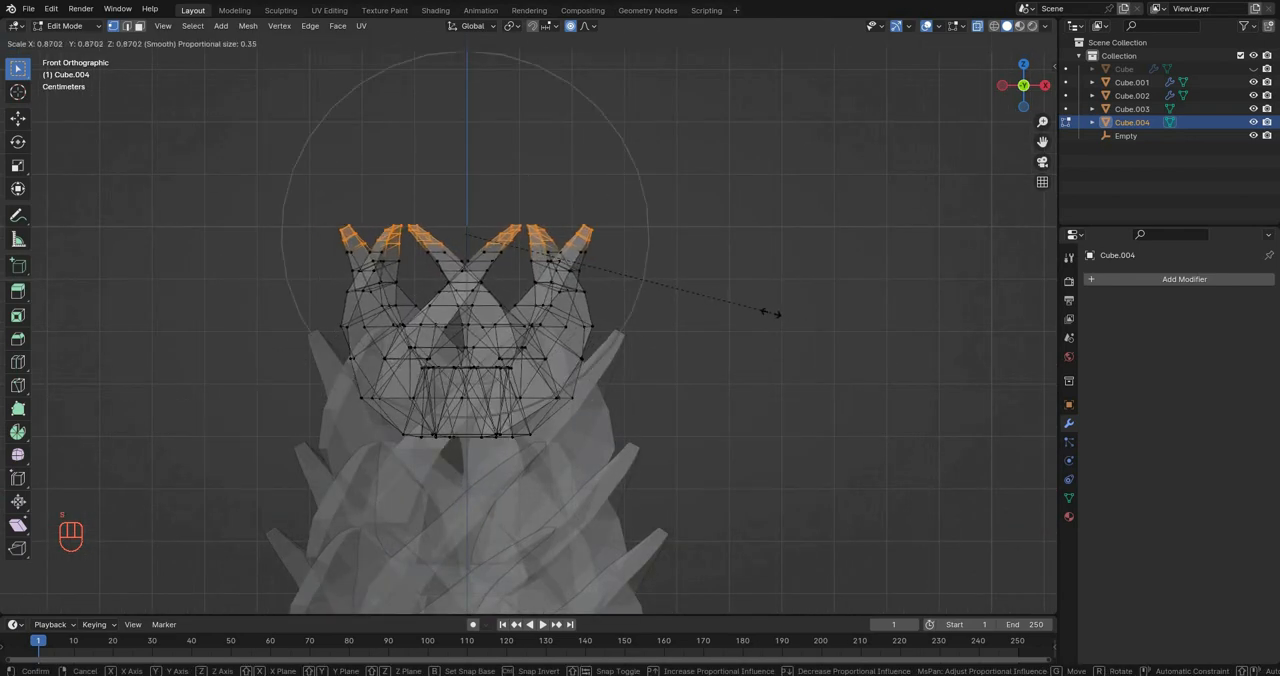
scroll(750, 308, "up", 1)
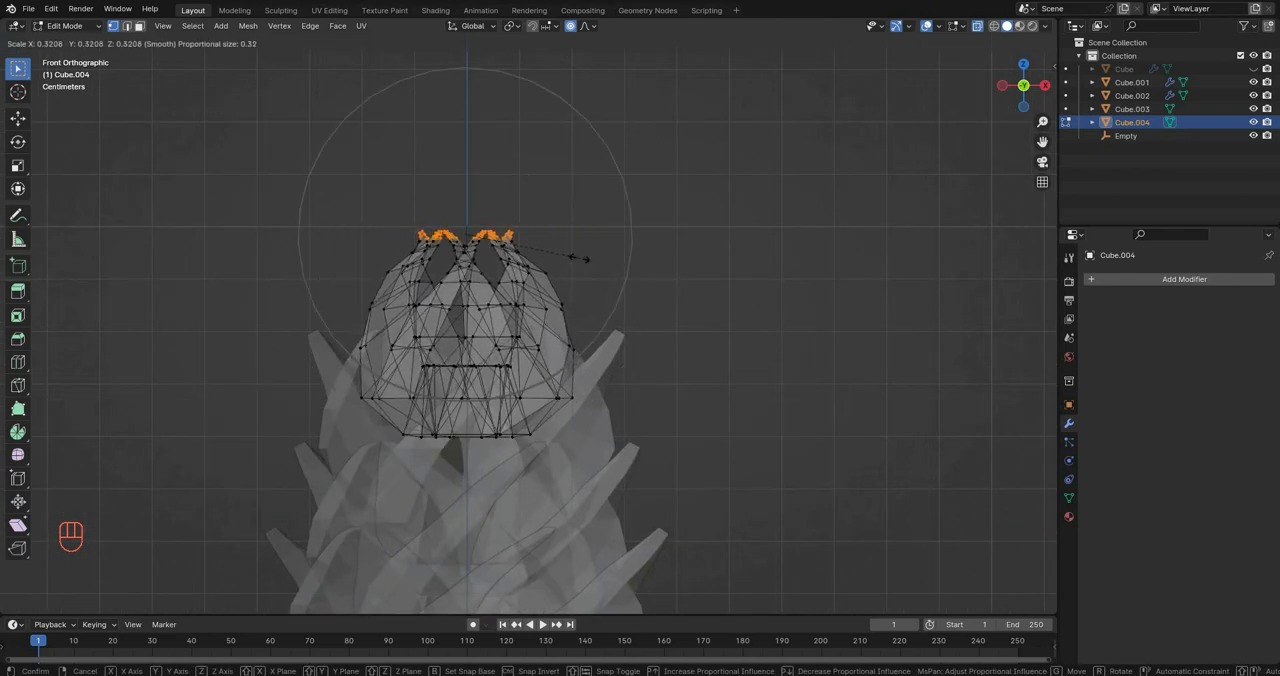
left_click(610, 269)
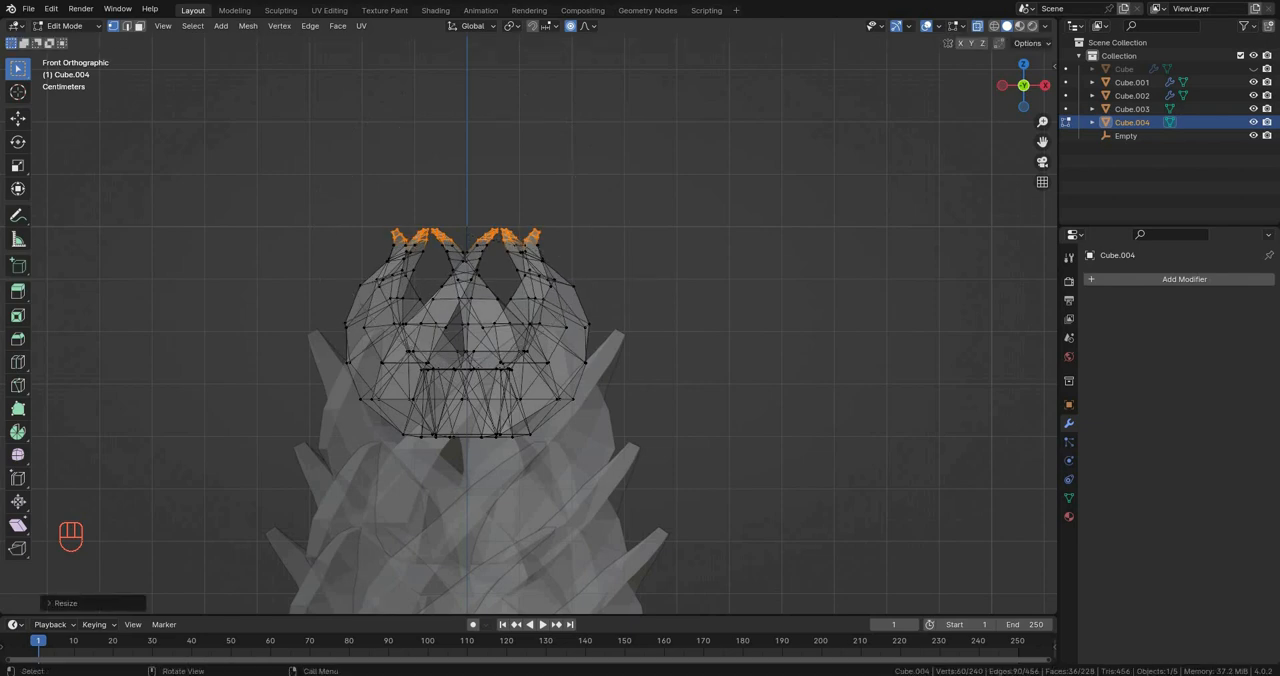
Step: Duplicate all vertices of the fourth ring and raise the copy along Z
key("a")
key("shift+d")
key("z")
left_click(620, 245)
key("s")
right_click(632, 252)
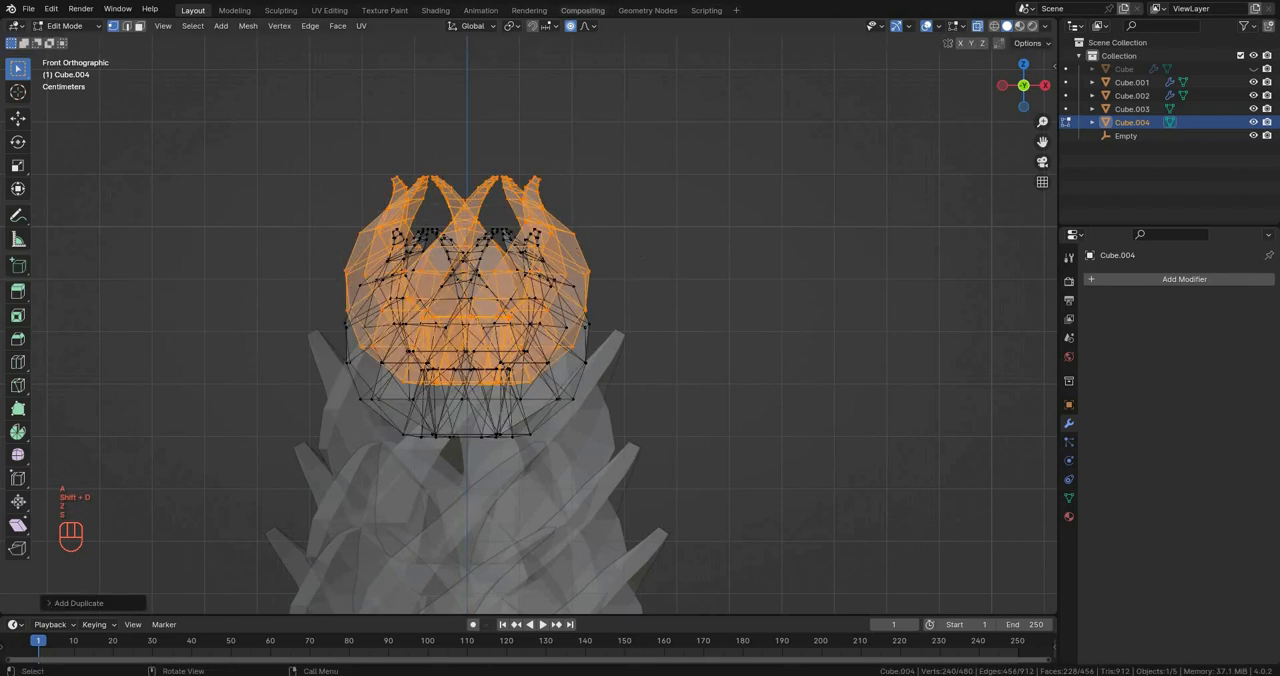
Step: Separate the copied vertices into their own object and scale this fifth ring down in Edit Mode
key("p")
left_click(650, 153)
key("Tab")
left_click(562, 228)
key("Tab")
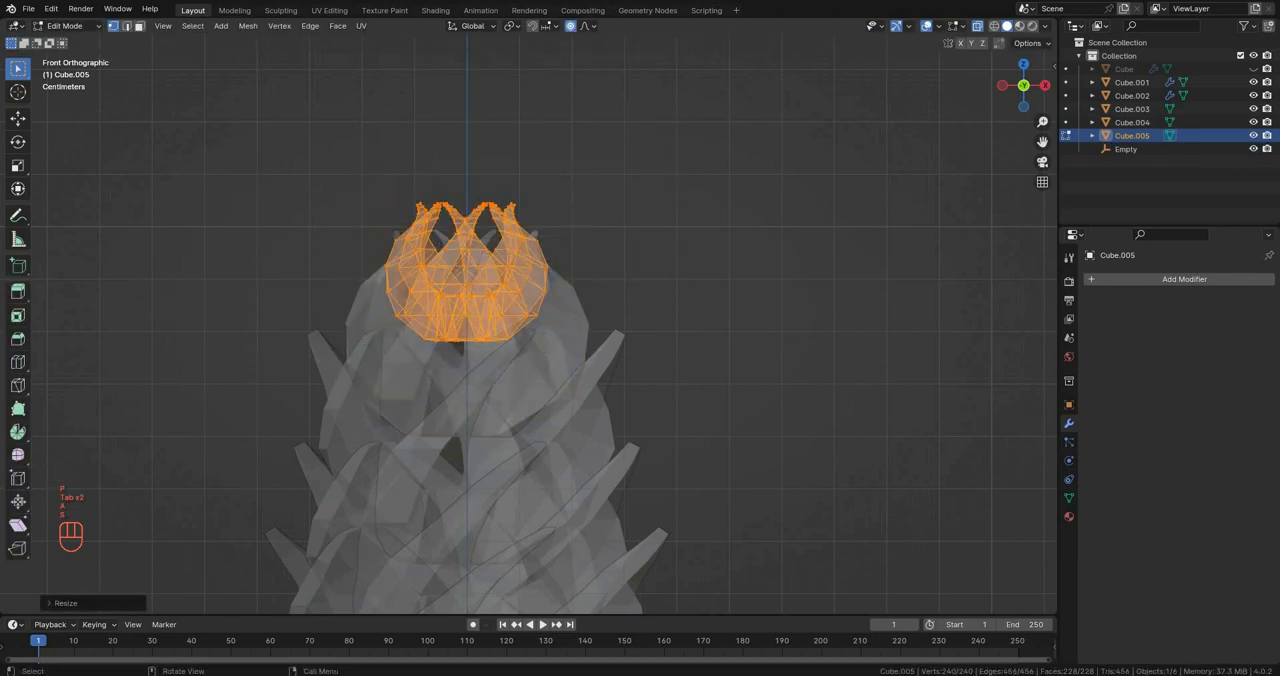
Step: Scale the fifth ring's vertices along X and Y to make it narrower
key("s")
key("x")
right_click(668, 246)
key("s")
key("y")
right_click(660, 246)
Step: Stretch the fifth ring's vertices along Z into a taller tip and leave Edit Mode
middle_click_drag(660, 246, 687, 273)
key("s")
key("z")
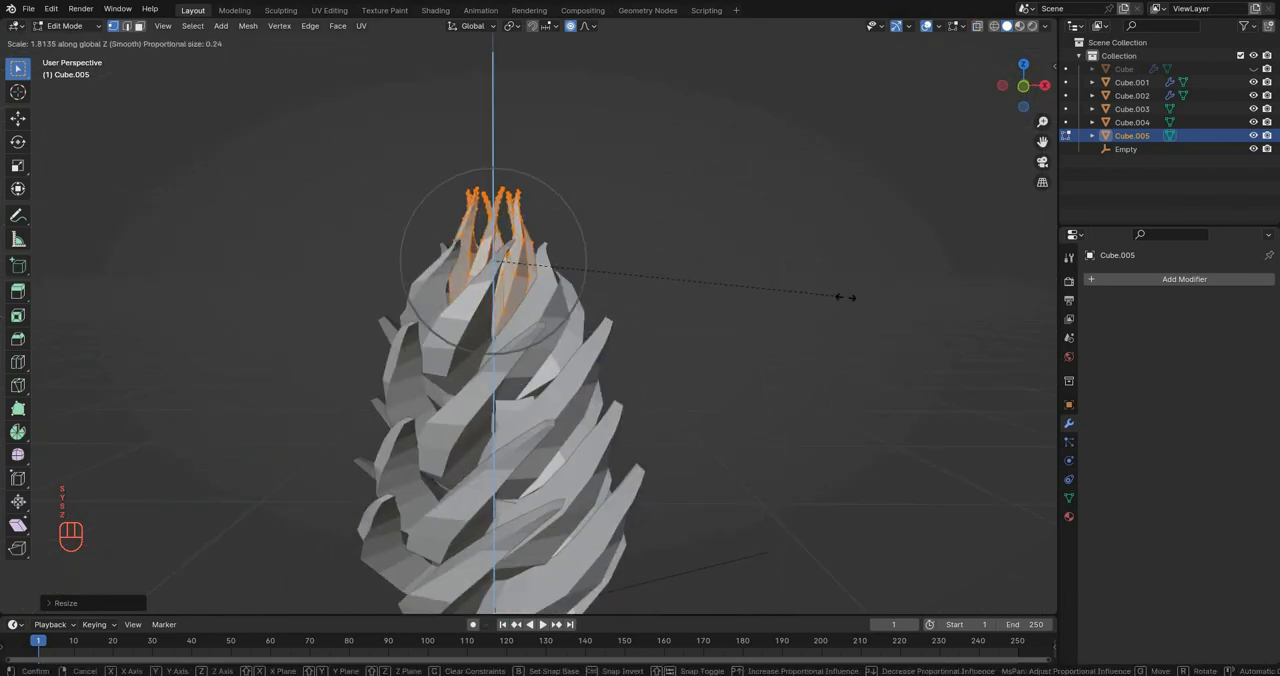
left_click(861, 308)
middle_click_drag(790, 315, 781, 313, "shift")
key("Tab")
scroll(765, 315, "down", 4)
scroll(756, 316, "up", 4)
Step: Rescale the whole fifth ring in Edit Mode and return to Object Mode
key("Tab")
key("s")
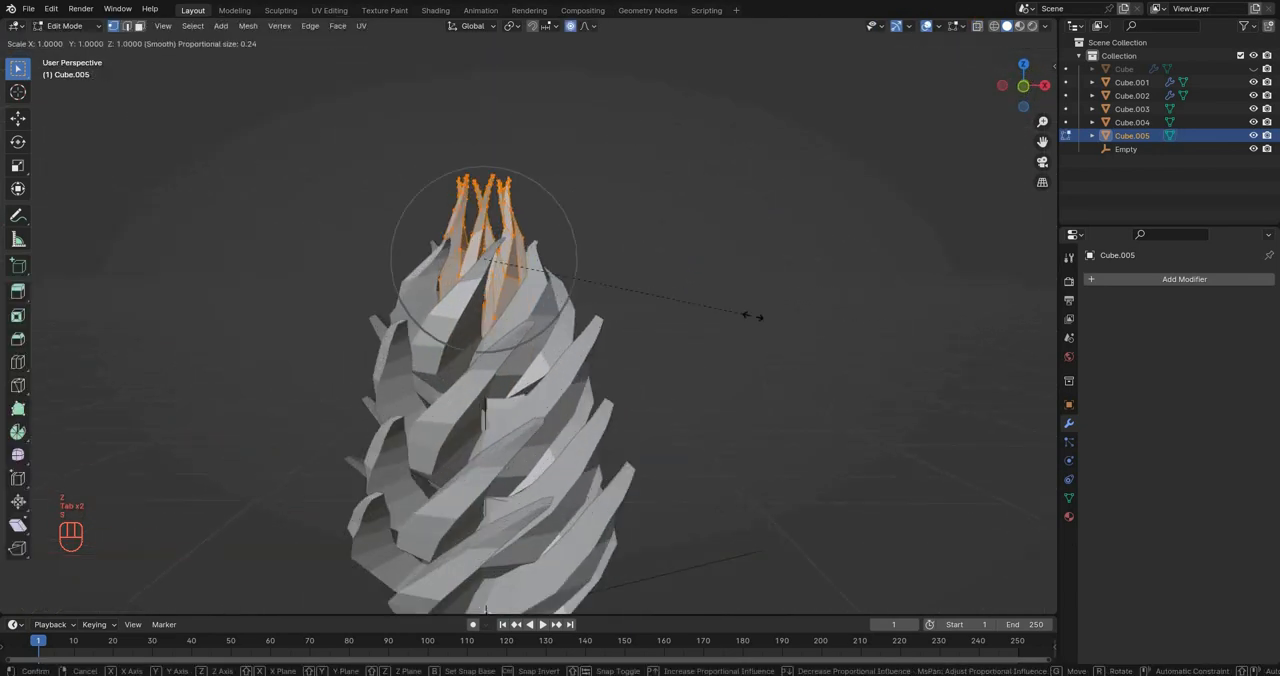
left_click(680, 300)
left_click(760, 330)
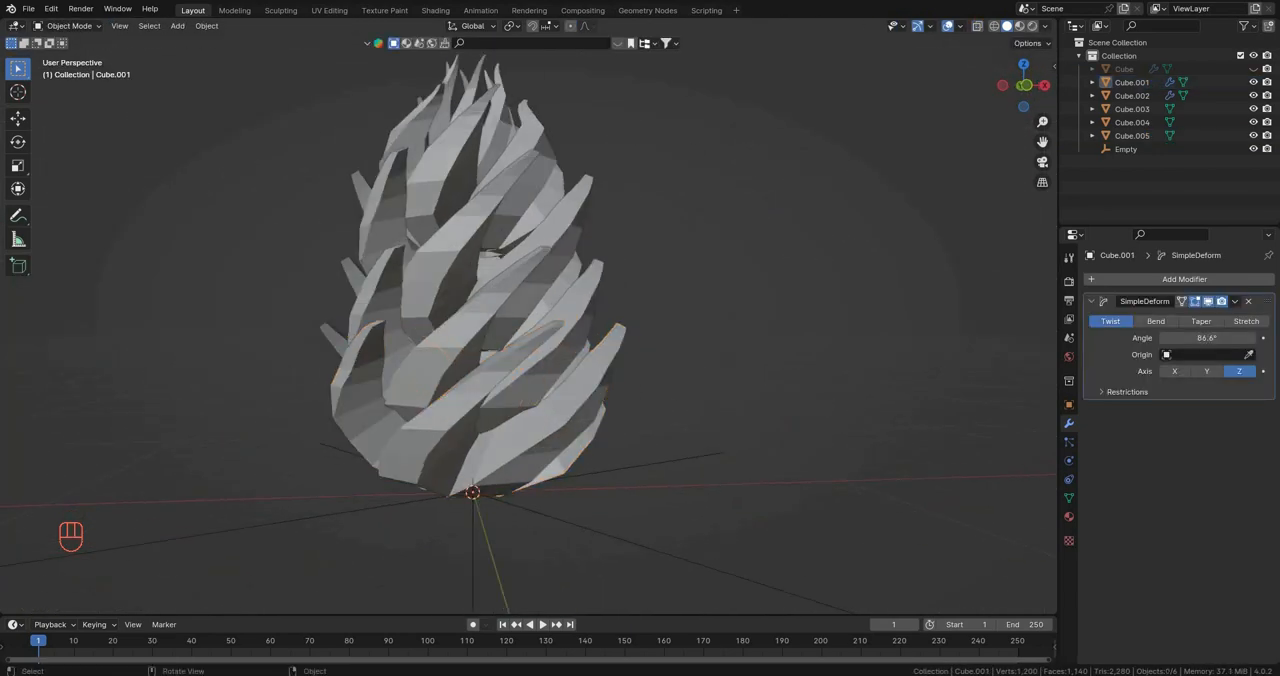
middle_click_drag(740, 330, 775, 330)
scroll(775, 330, "up", 2)
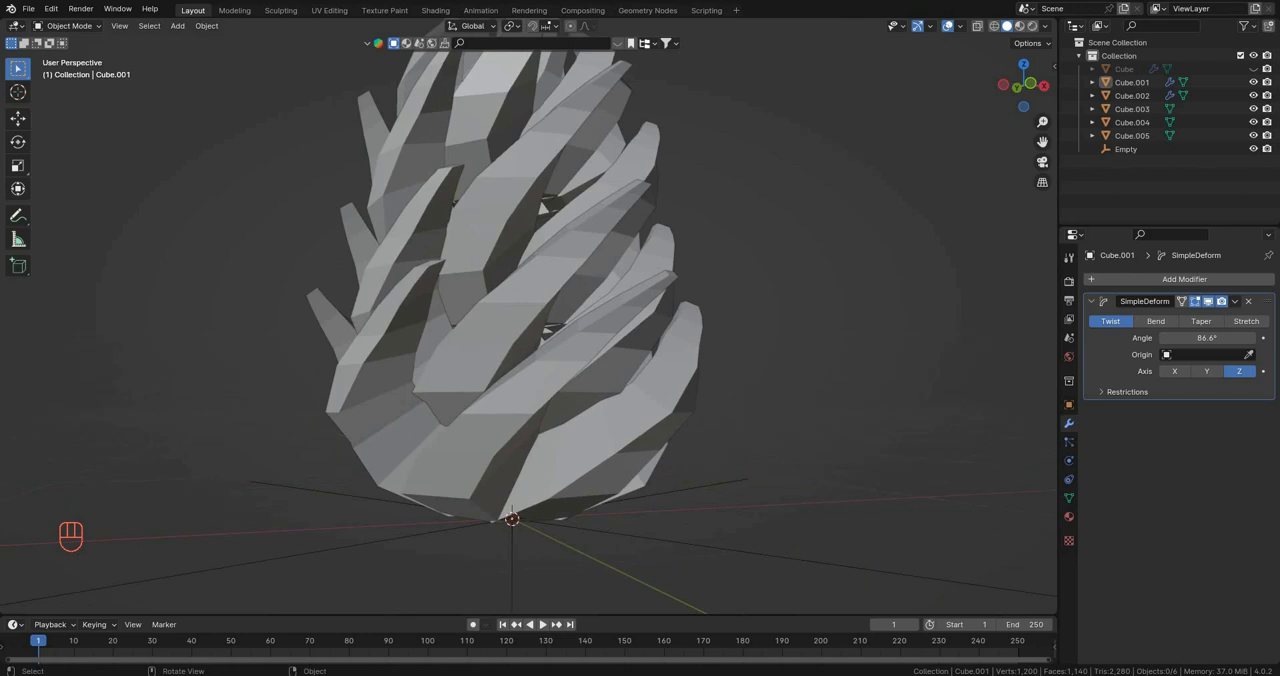
Step: Apply the Simple Deform modifiers on the second ring and the bottom ring
middle_click_drag(490, 222, 455, 216)
left_click(455, 216)
left_click(500, 310)
key("ctrl+a")
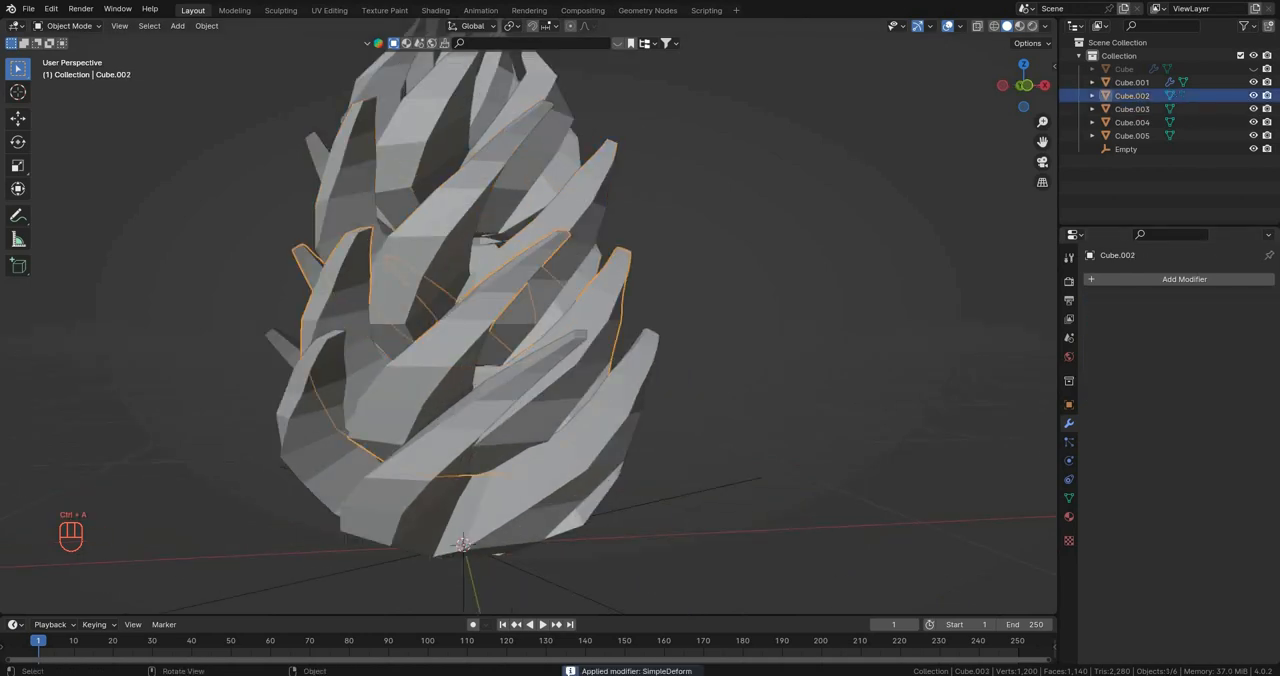
left_click(530, 460)
key("ctrl+a")
middle_click_drag(560, 420, 590, 410)
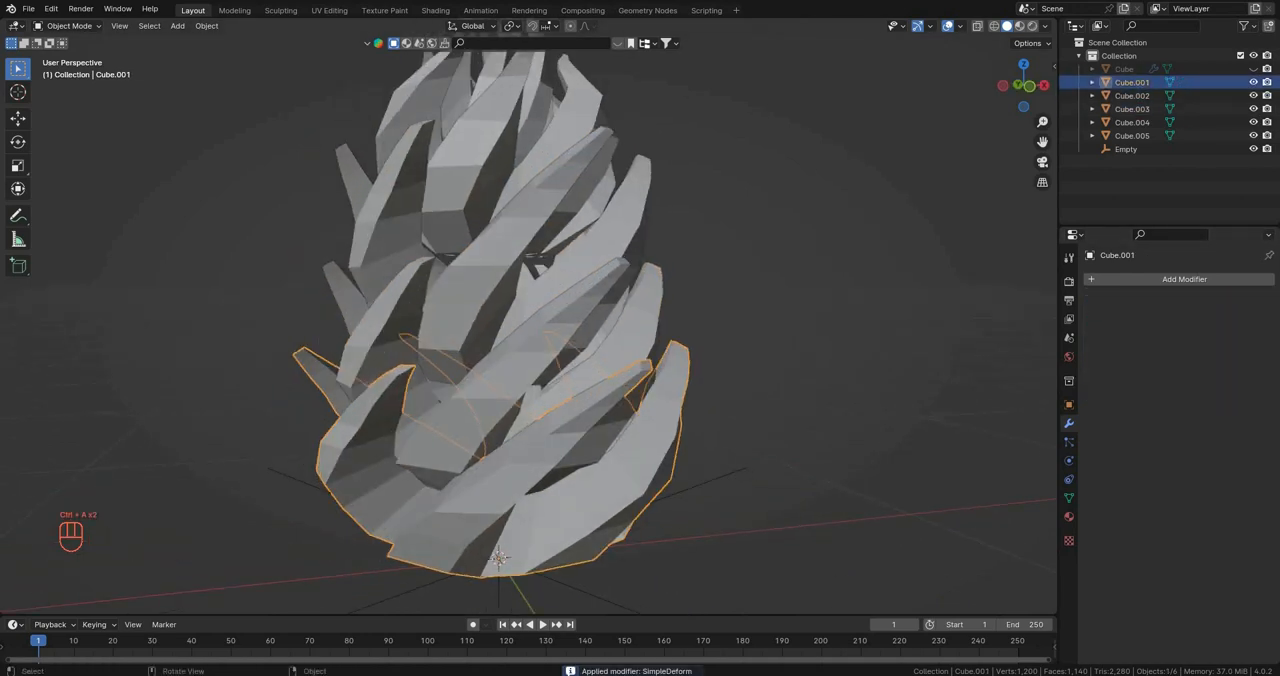
Step: Select the three lower rings together and scale all their vertices along Z in Edit Mode
left_click(560, 305, "shift")
left_click(545, 195, "shift")
middle_click_drag(640, 300, 700, 335)
key("Tab")
key("a")
key("s")
key("z")
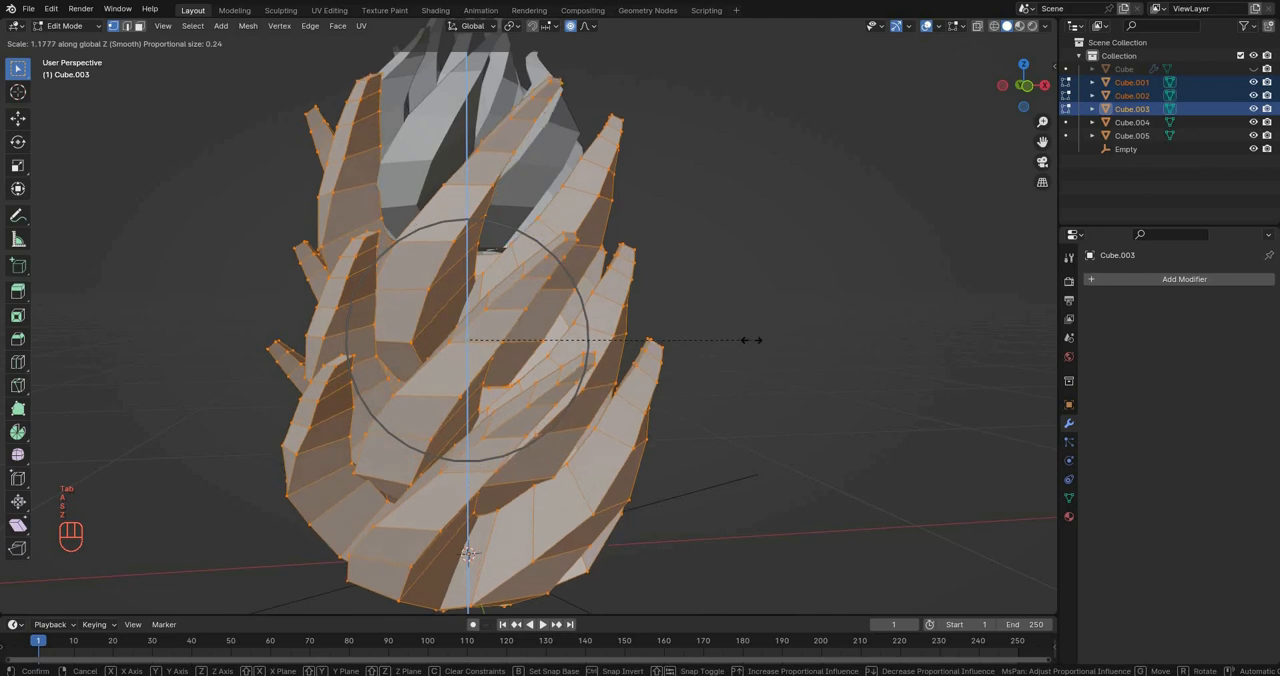
right_click(736, 342)
key("s")
key("z")
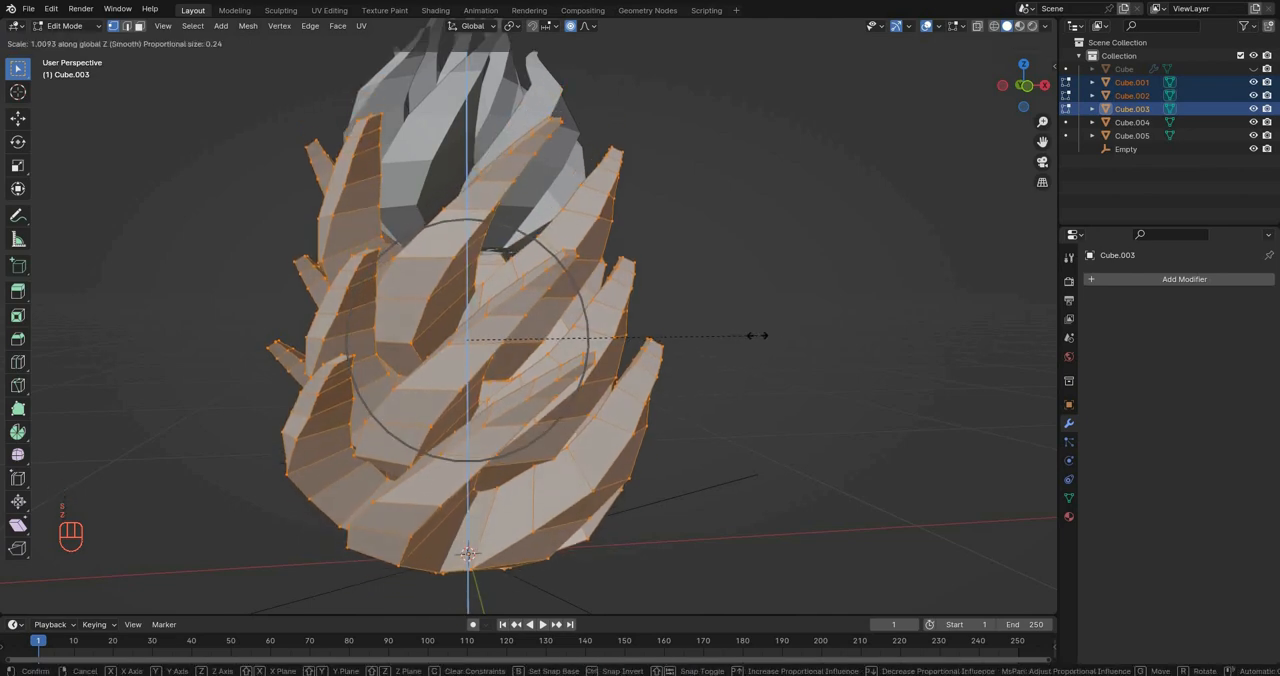
left_click(760, 336)
left_click(756, 337)
Step: Select a single linked petal on the side of the second tier and scale it along Z
middle_click_drag(640, 345, 608, 340)
key("l")
middle_click_drag(440, 335, 345, 326)
key("s")
key("z")
left_click(400, 335)
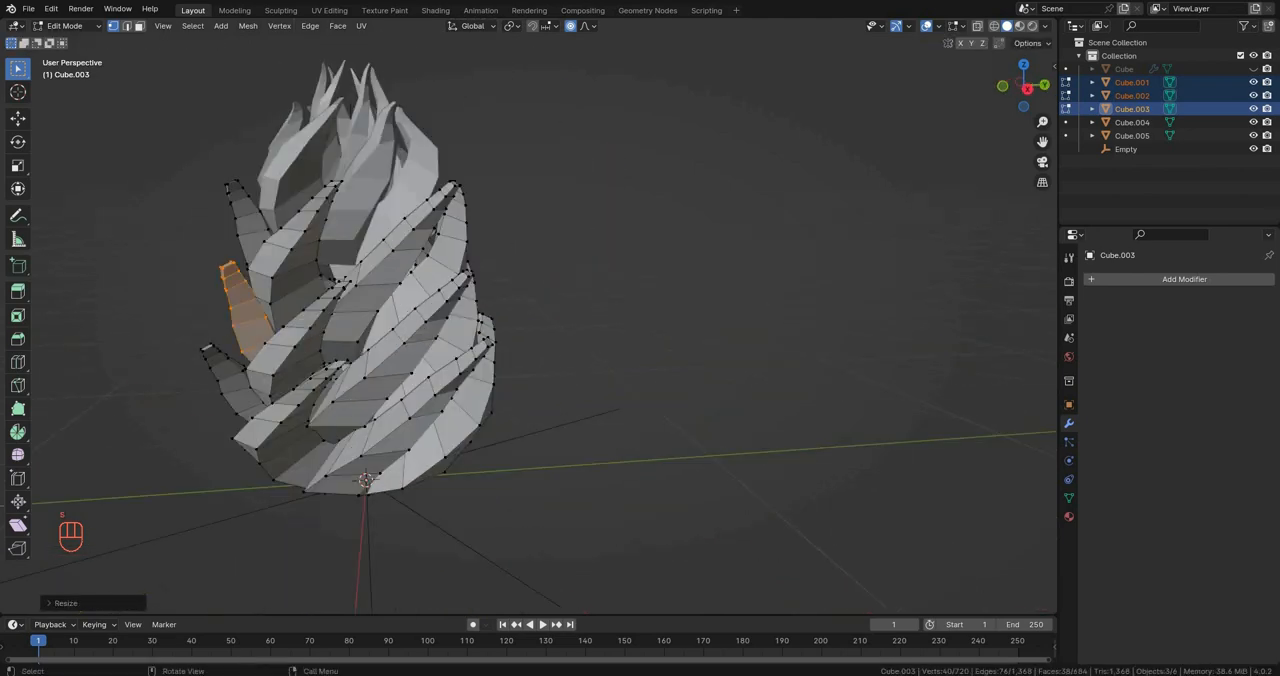
Step: Select another linked petal of the lower rings and scale it along Z
left_click(398, 330)
key("l")
key("s")
key("z")
left_click(530, 378)
middle_click_drag(530, 378, 425, 370)
Step: Scale the second tier's front petal along Z, then return to Object Mode and deselect the rings
left_click(484, 312)
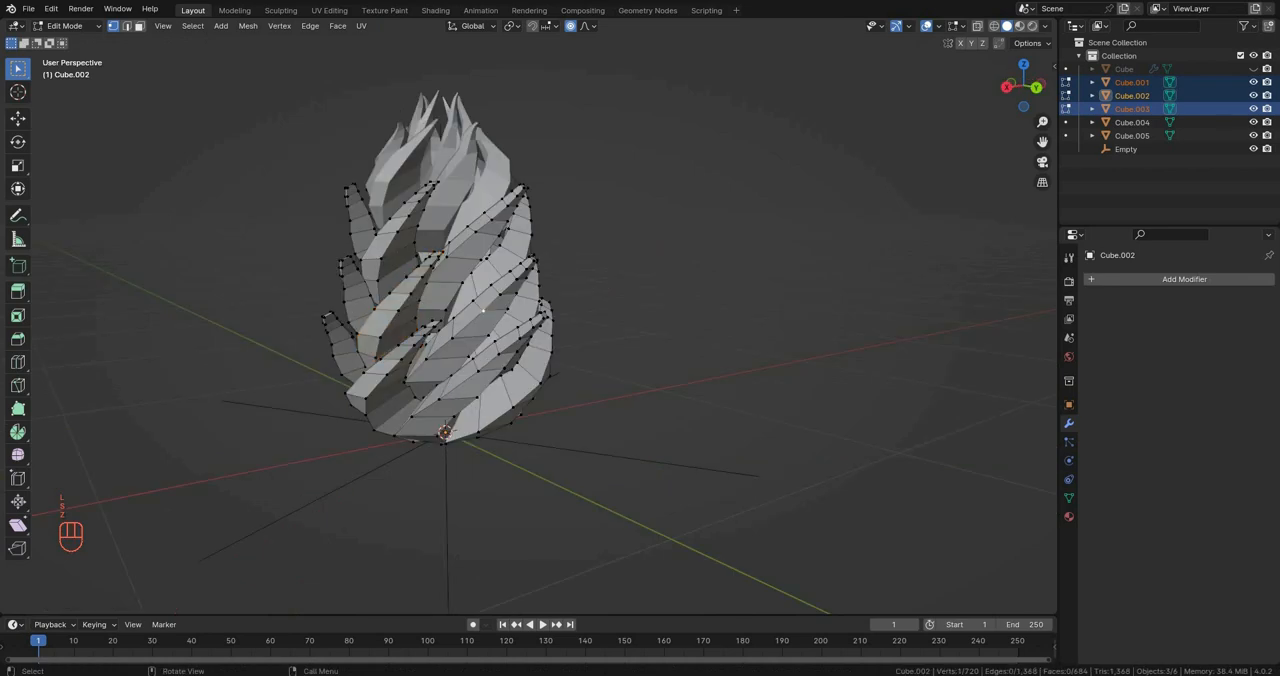
middle_click_drag(484, 312, 466, 314)
key("s")
key("z")
left_click(650, 371)
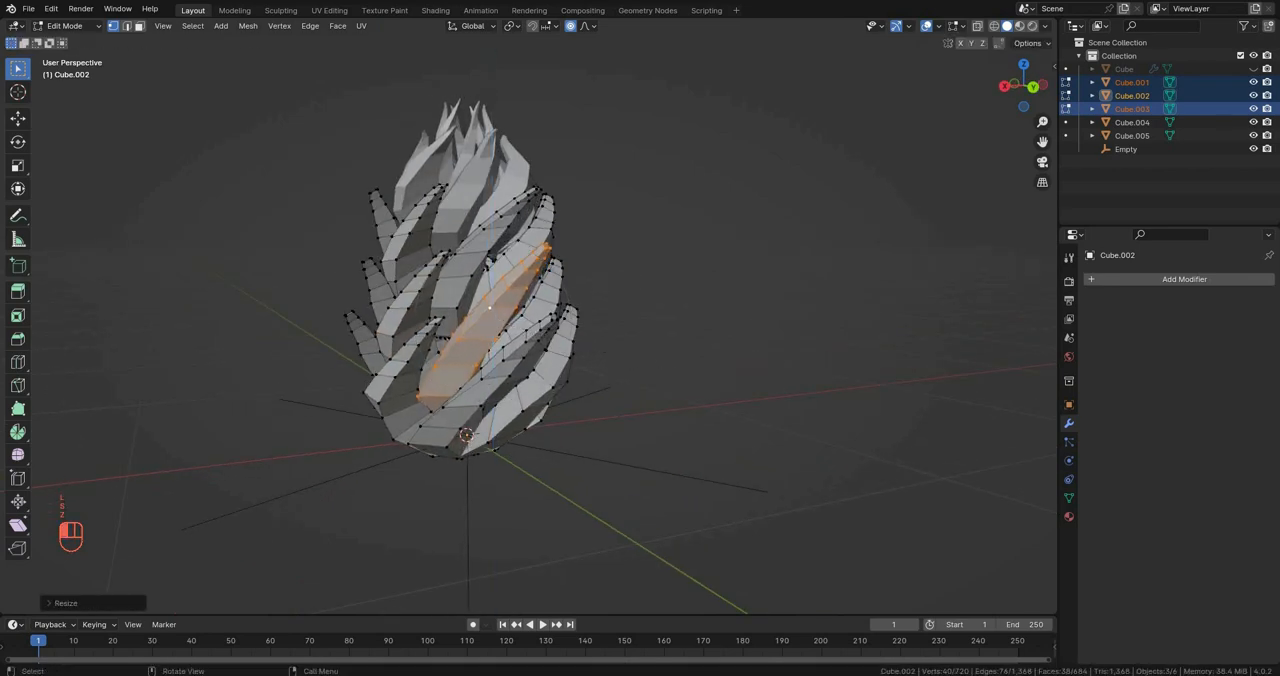
key("Tab")
left_click(660, 370)
scroll(660, 370, "down", 4)
middle_click_drag(660, 370, 760, 330)
scroll(640, 330, "up", 2)
middle_click_drag(640, 330, 490, 360, "shift")
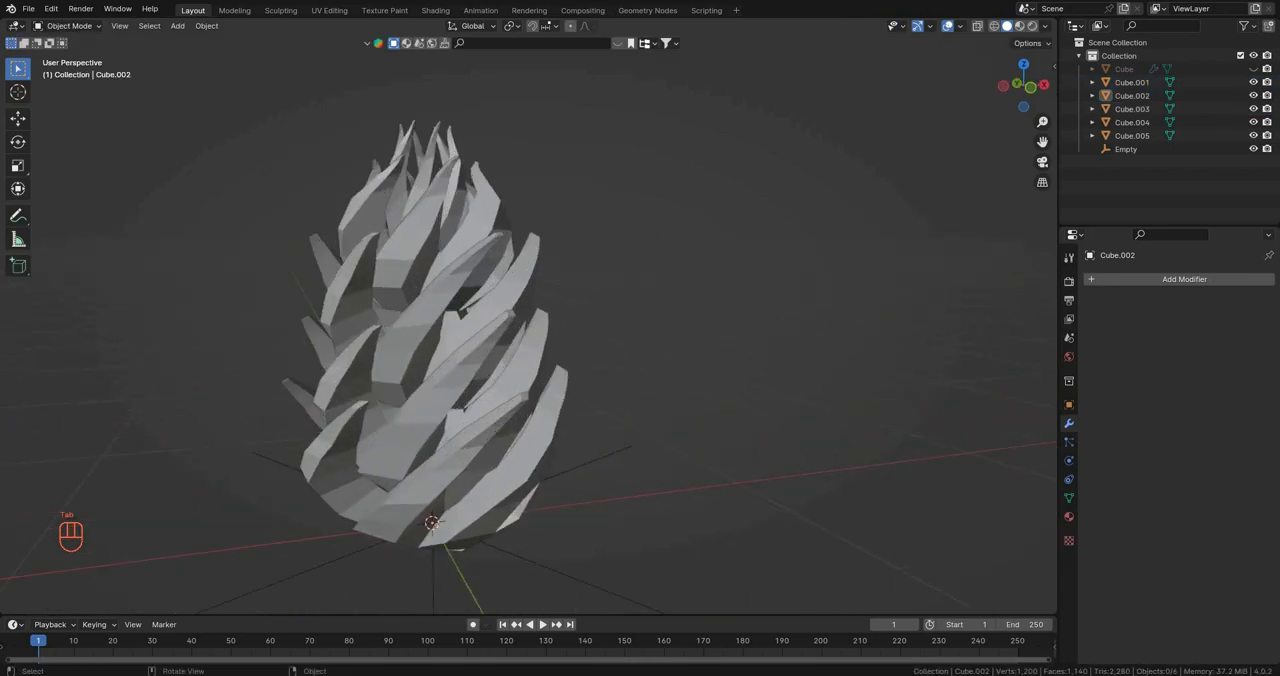
Step: Examine the stacked petal rings from several angles and distances
left_click(478, 190)
key("Tab")
key("Tab")
scroll(600, 340, "down", 4)
middle_click_drag(600, 340, 560, 365)
scroll(515, 320, "up", 4)
scroll(570, 315, "down", 4)
scroll(570, 315, "up", 4)
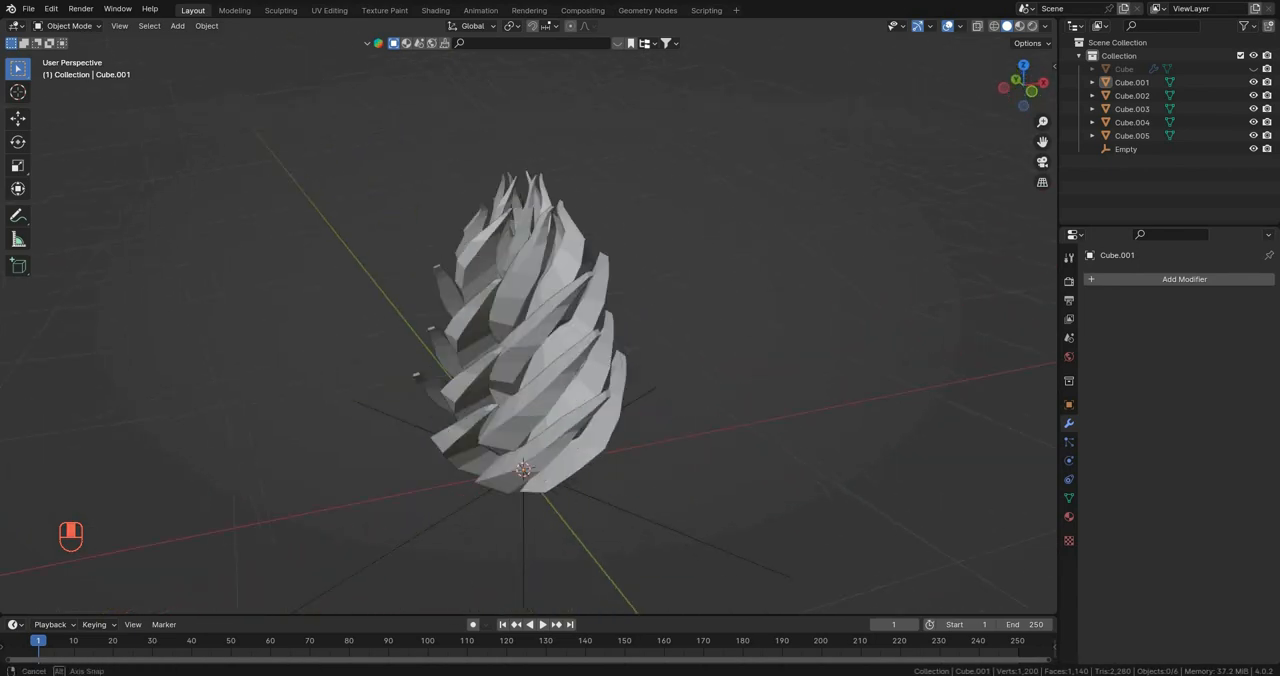
scroll(500, 380, "up", 3)
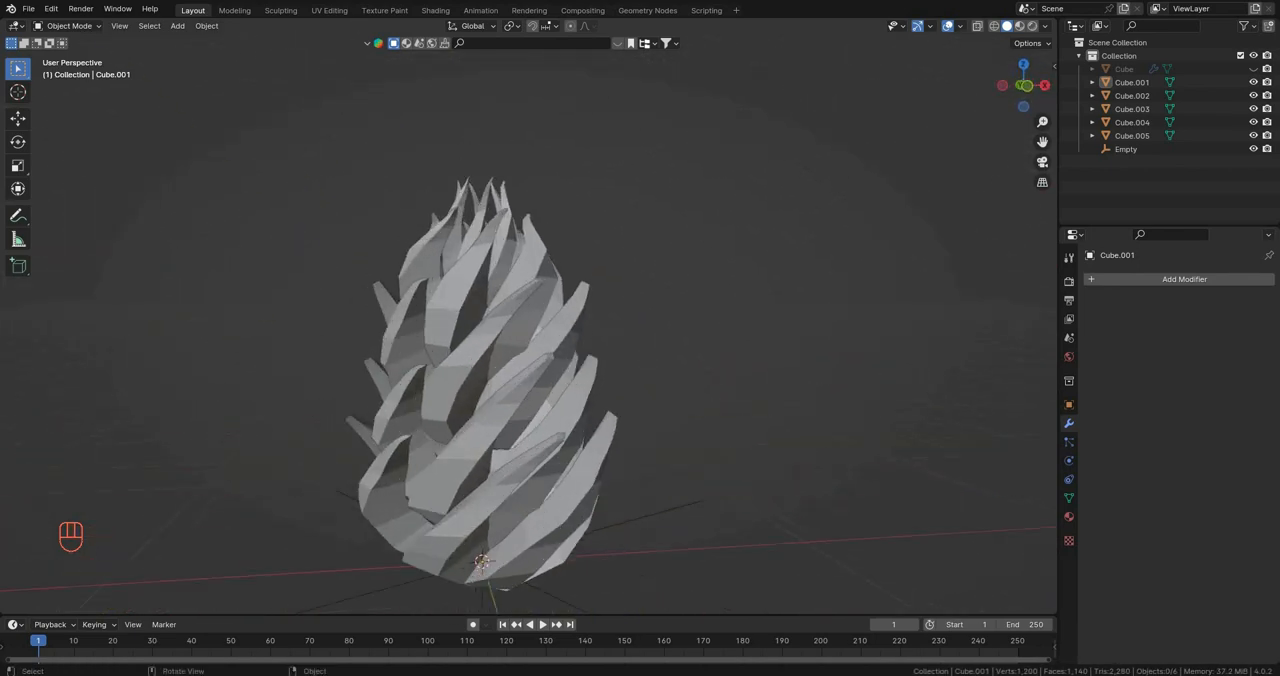
Step: Add a Decimate modifier to the bottom petal ring and reduce its ratio to about 0.24
scroll(500, 370, "down", 3)
left_click(490, 365)
scroll(490, 365, "up", 4)
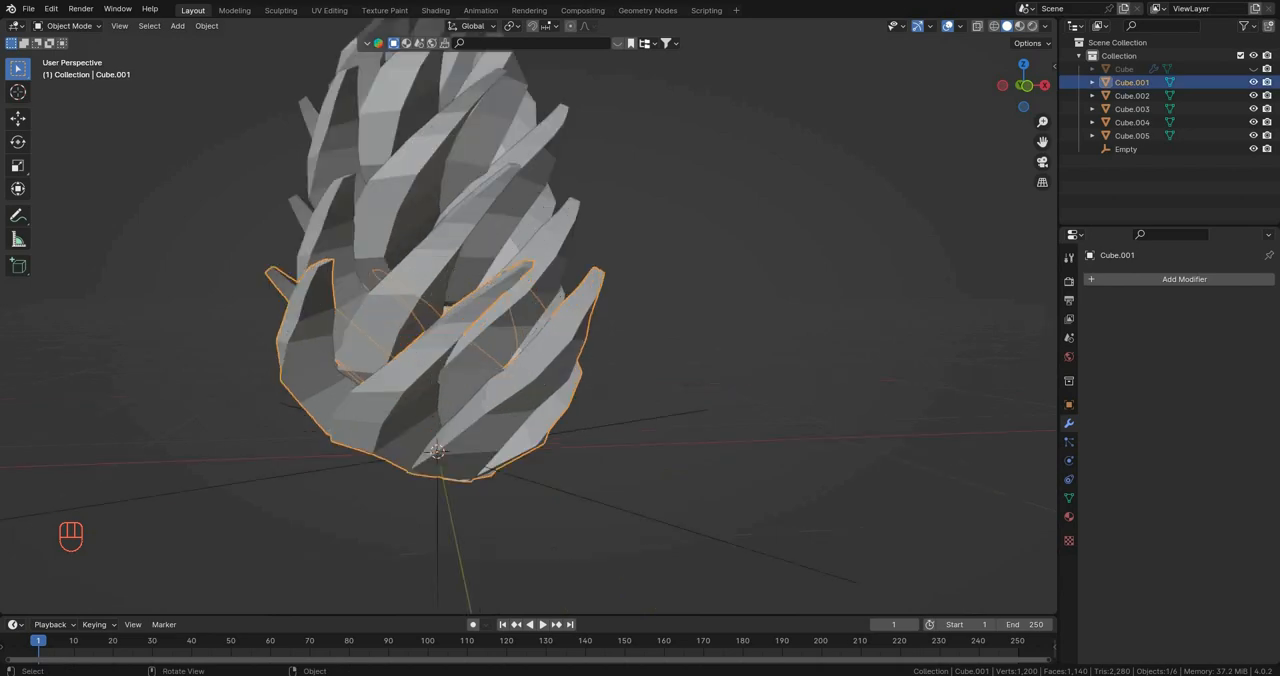
mouse_move(490, 365)
middle_mouse_down()
mouse_move(450, 360)
mouse_move(490, 365)
middle_mouse_up()
scroll(450, 360, "up", 3)
scroll(490, 365, "down", 4)
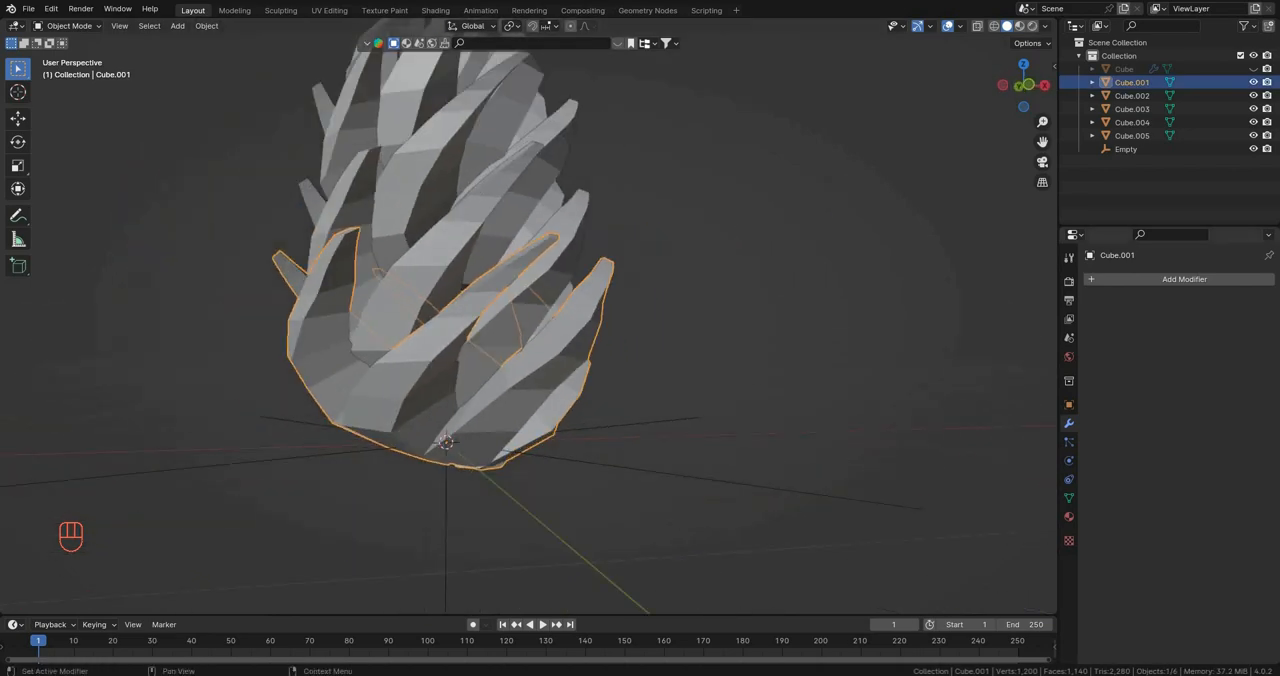
left_click(1184, 279)
type("dec")
key("Return")
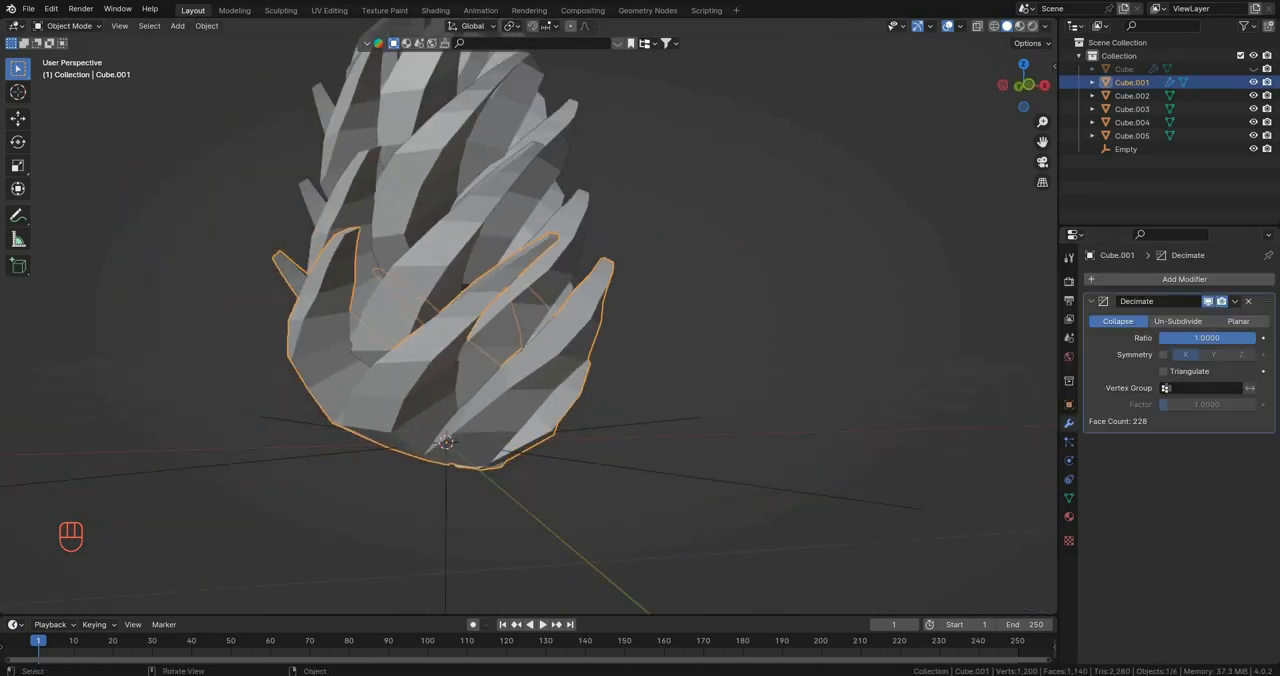
scroll(490, 300, "up", 4)
left_click_drag(1248, 337, 1174, 337)
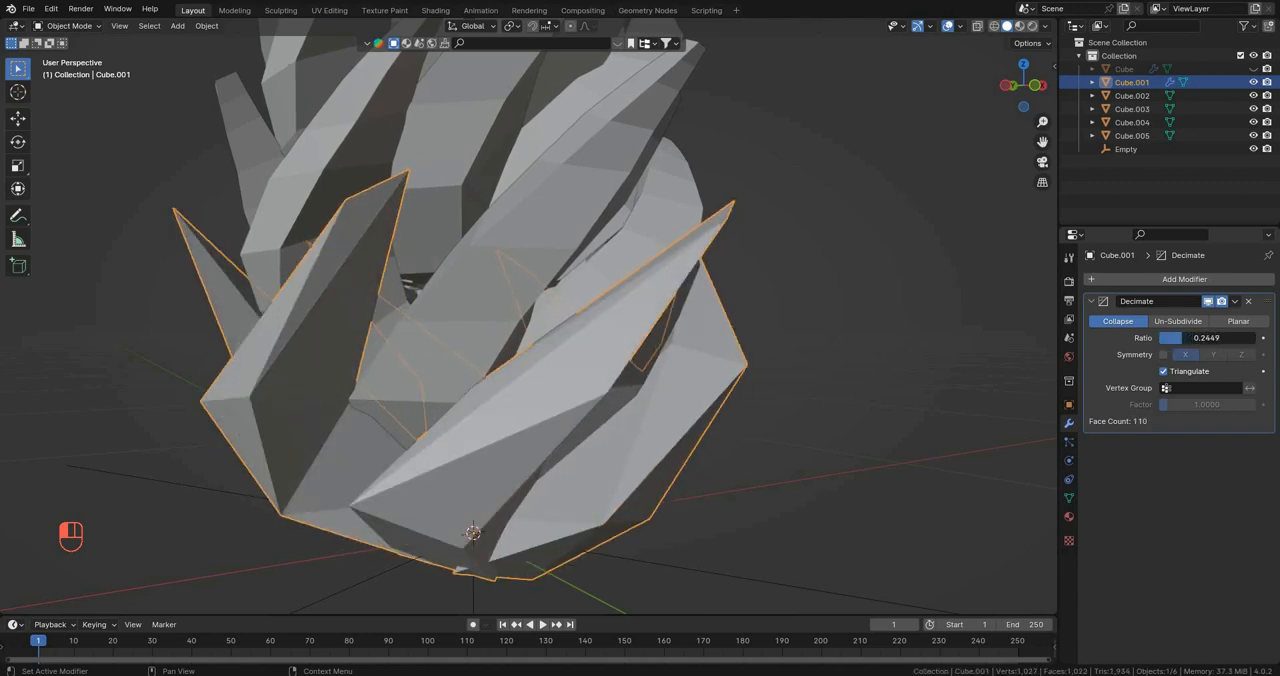
Step: Select the four upper petal rings together and join them into one object
middle_click_drag(700, 350, 1045, 340)
scroll(720, 350, "down", 4)
scroll(560, 320, "down", 3)
left_click(475, 300)
middle_click_drag(475, 300, 510, 300)
scroll(510, 300, "up", 3)
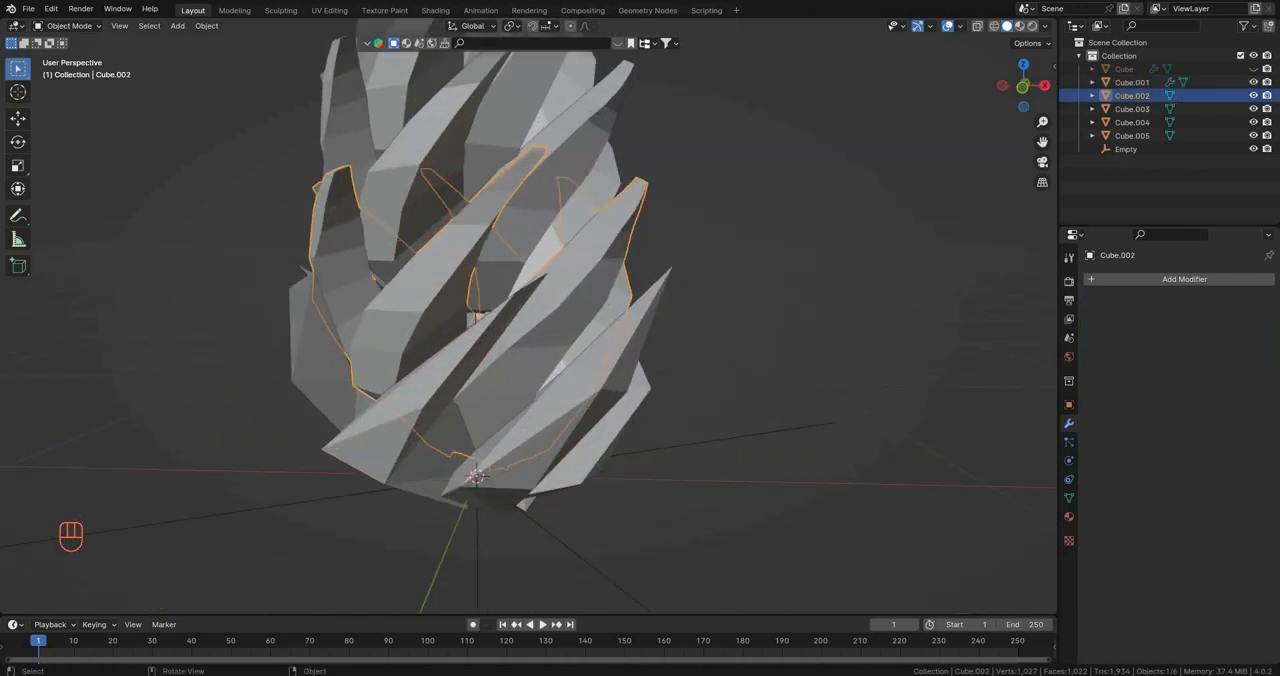
scroll(560, 300, "down", 3)
left_click(660, 290)
middle_click_drag(660, 290, 580, 280)
scroll(580, 280, "up", 1)
left_click(552, 270)
left_click(545, 195, "shift")
left_click(535, 130, "shift")
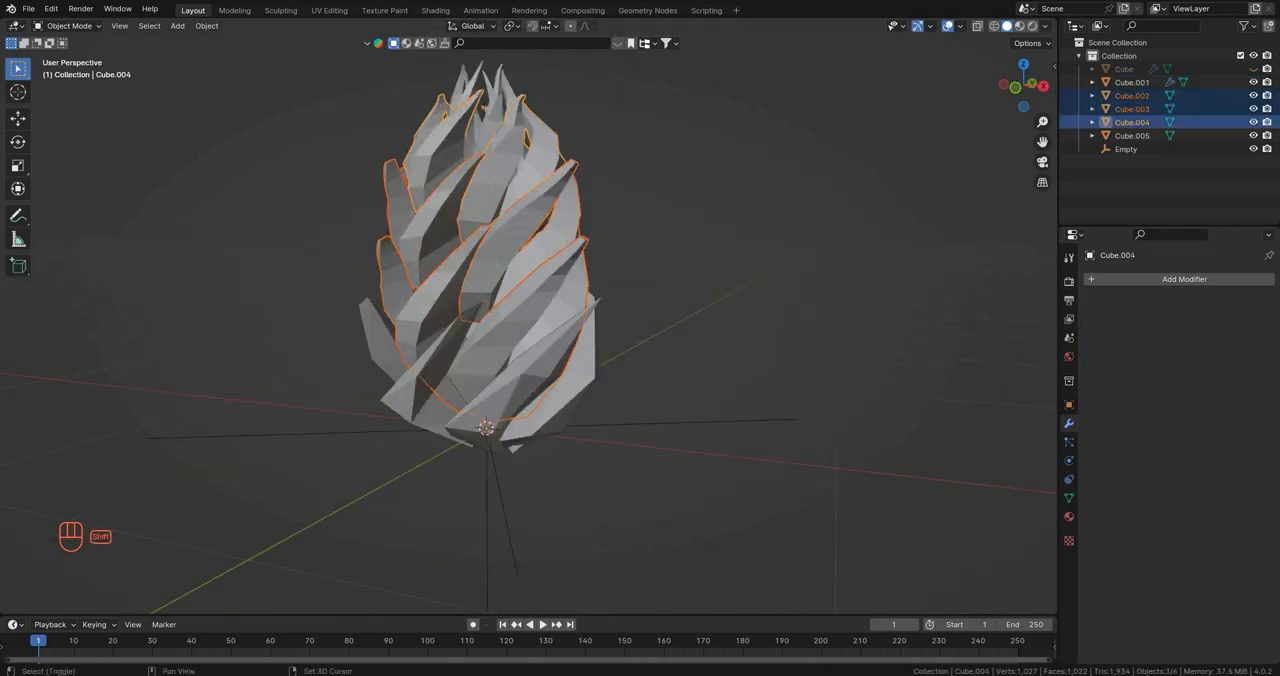
left_click(495, 100, "shift")
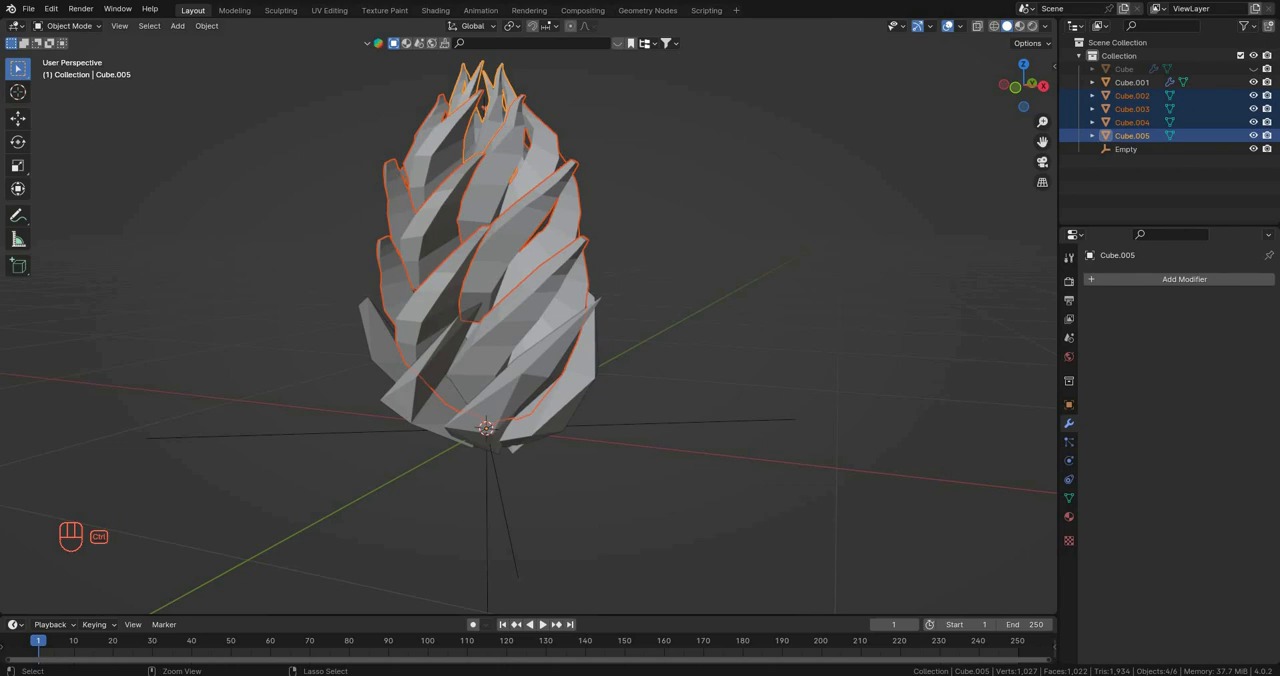
key("ctrl+j")
Step: Add a Decimate modifier to the joined upper rings and reduce its ratio to about 0.31
left_click(1180, 279)
type("dec")
key("Return")
middle_click_drag(580, 300, 595, 395, "shift")
scroll(595, 395, "up", 2)
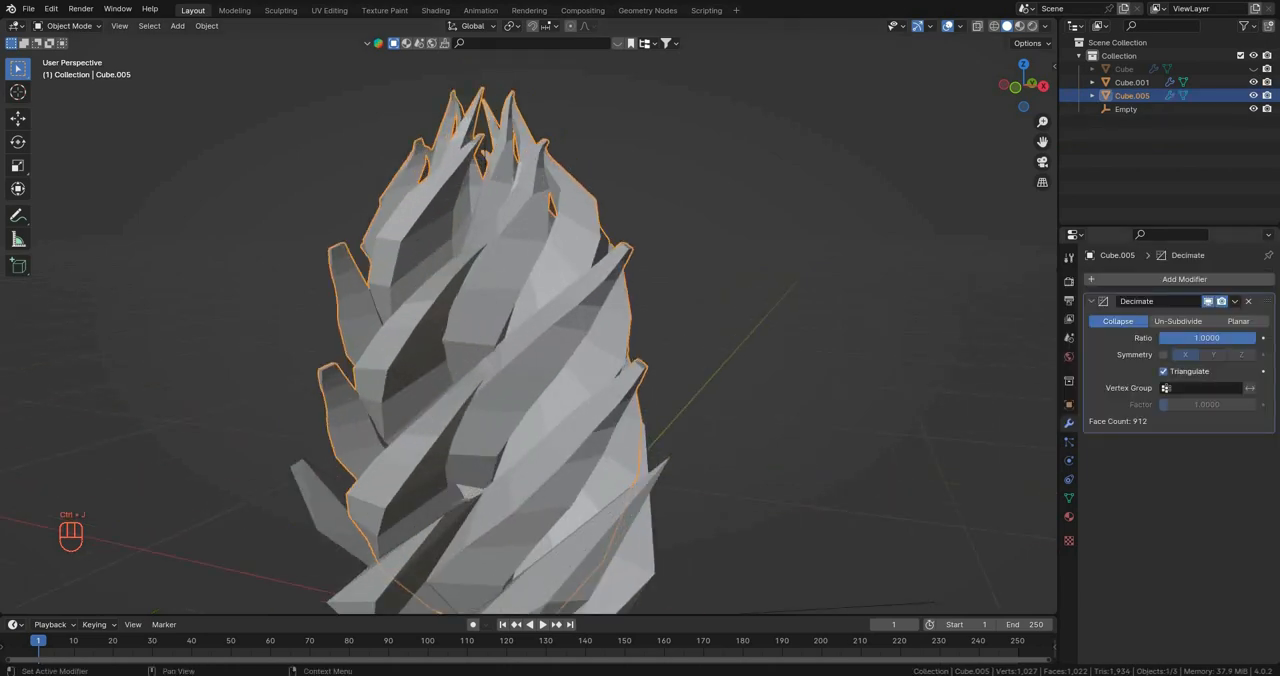
left_click_drag(1234, 338, 1168, 338)
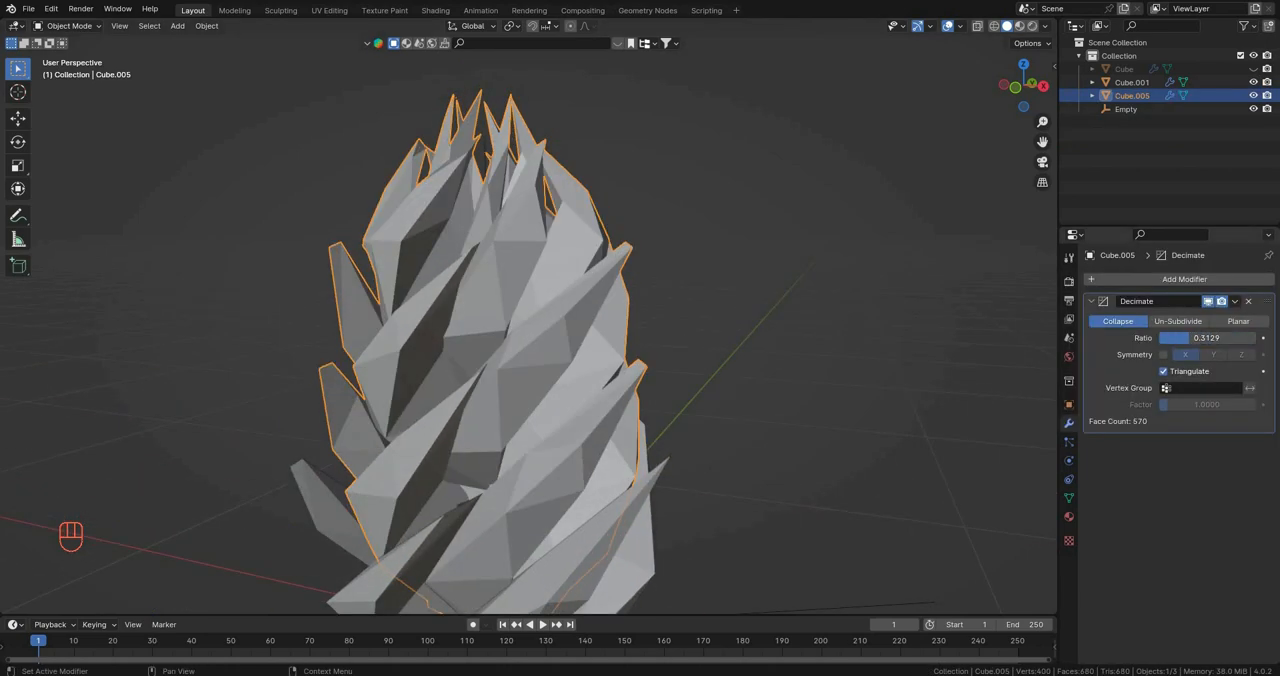
Step: Check the upper rings from different sides, lower their Decimate ratio further and apply the modifier
left_click(800, 320)
scroll(800, 320, "down", 4)
middle_click_drag(800, 320, 920, 318)
scroll(600, 320, "down", 4)
middle_click_drag(700, 320, 590, 340)
scroll(600, 320, "up", 4)
left_click(485, 420)
left_click_drag(1207, 338, 1200, 338)
middle_click_drag(640, 440, 691, 296, "shift")
key("ctrl+a")
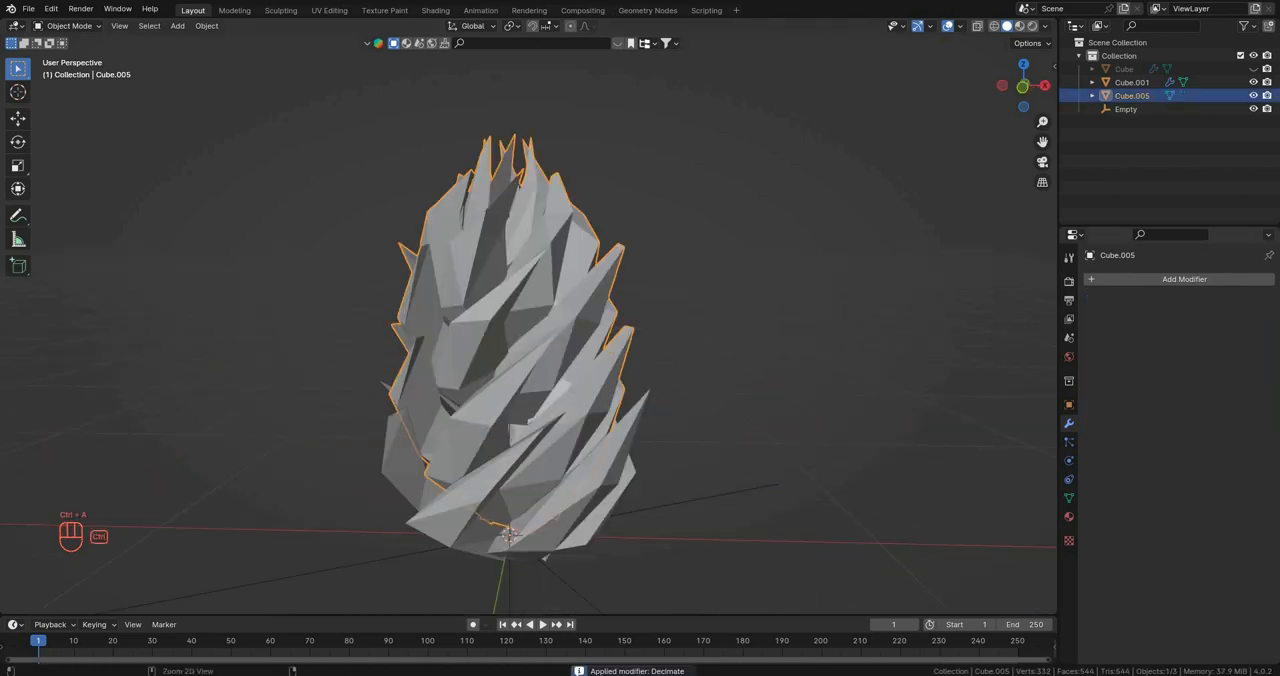
Step: Apply the bottom ring's Decimate modifier and join that ring with the upper rings
left_click(560, 500)
key("ctrl+a")
left_click(508, 535, "shift")
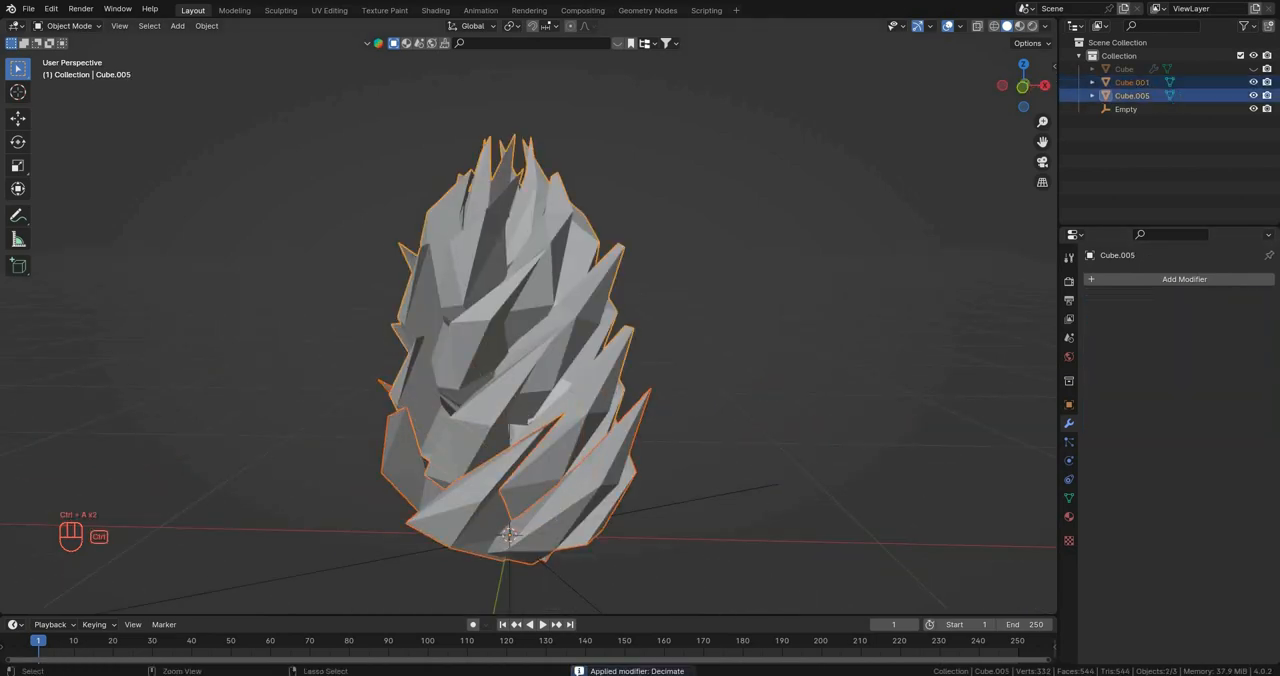
key("ctrl+j")
Step: Enter vertex editing on the joined rings and pull the tip vertex of a topmost petal outward to the side
key("Tab")
key("1")
middle_click_drag(560, 360, 510, 445, "shift")
scroll(510, 445, "up", 4)
left_click(430, 102)
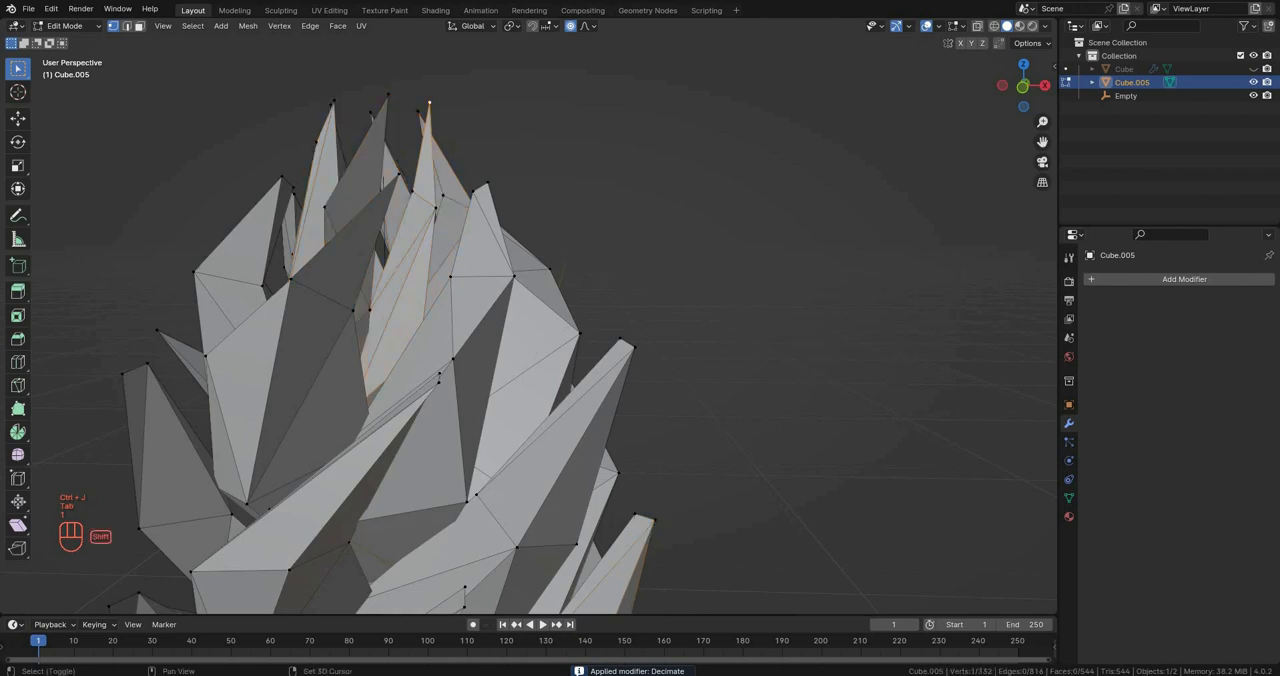
middle_click_drag(430, 103, 495, 146, "shift")
scroll(495, 146, "up", 4)
key("g")
scroll(560, 185, "up", 3)
left_click(646, 226)
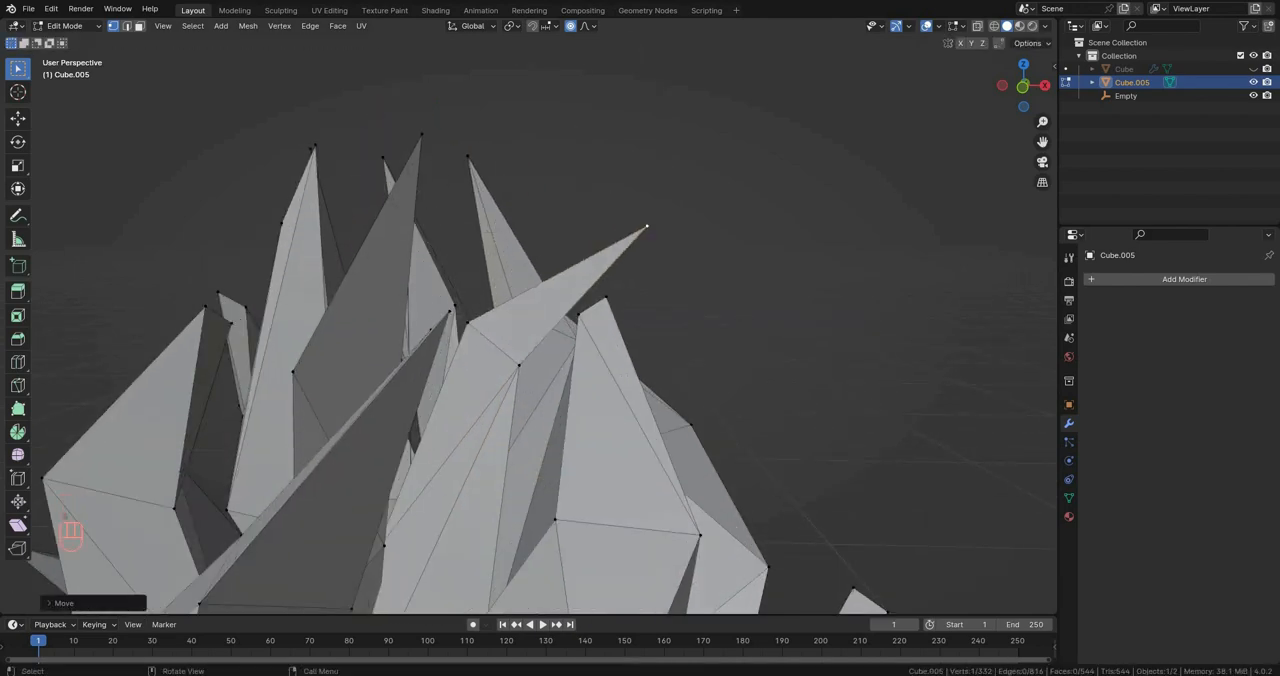
Step: Move the tip vertex of another petal at the top slightly up and outward
middle_click_drag(600, 215, 515, 222)
left_click(254, 162)
key("g")
left_click(232, 147)
Step: Move two more petal vertices to make the outline irregular, then return to Object Mode
middle_click_drag(240, 146, 340, 120)
scroll(350, 95, "down", 5)
middle_click_drag(530, 300, 440, 380)
left_click(587, 309)
key("g")
left_click(627, 336)
left_click(409, 386)
key("g")
scroll(430, 375, "down", 8)
key("Tab")
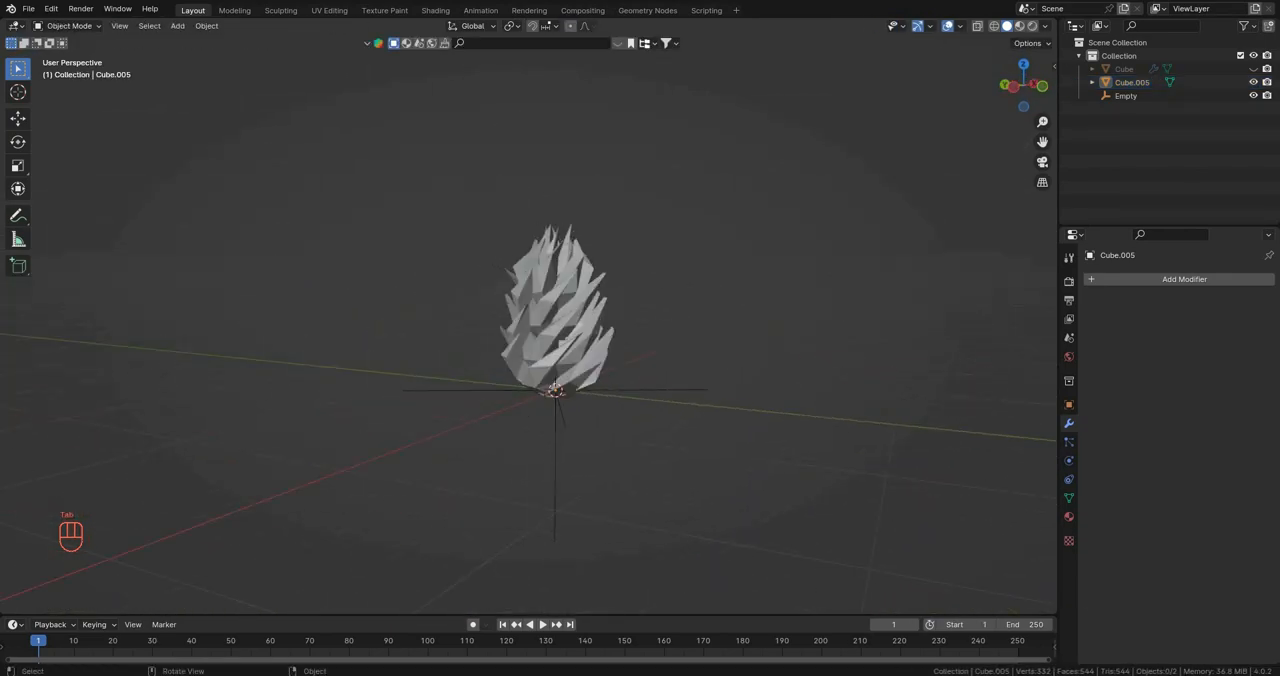
Step: Unhide the trunk and, in front view, move all vertices of the petal crown up along Z onto the trunk
key("KP_1")
scroll(528, 330, "up", 4)
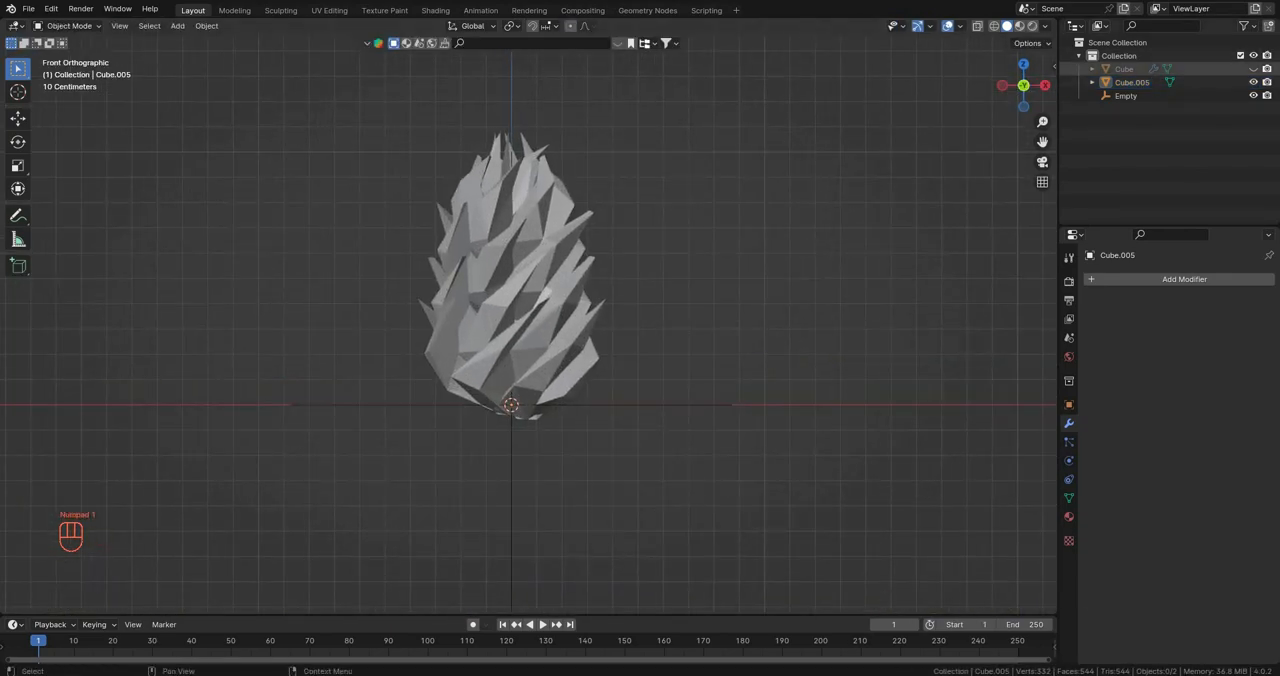
left_click(1253, 69)
middle_click_drag(510, 330, 484, 380, "shift")
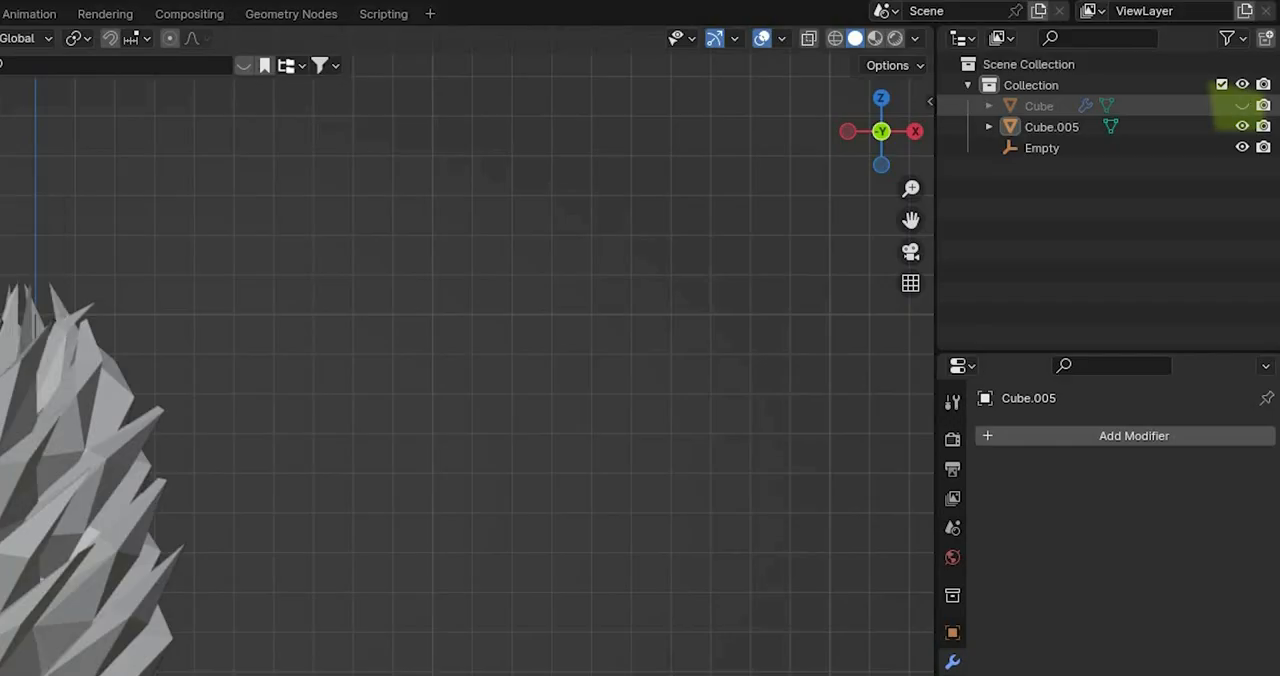
left_click(1228, 126)
key("Tab")
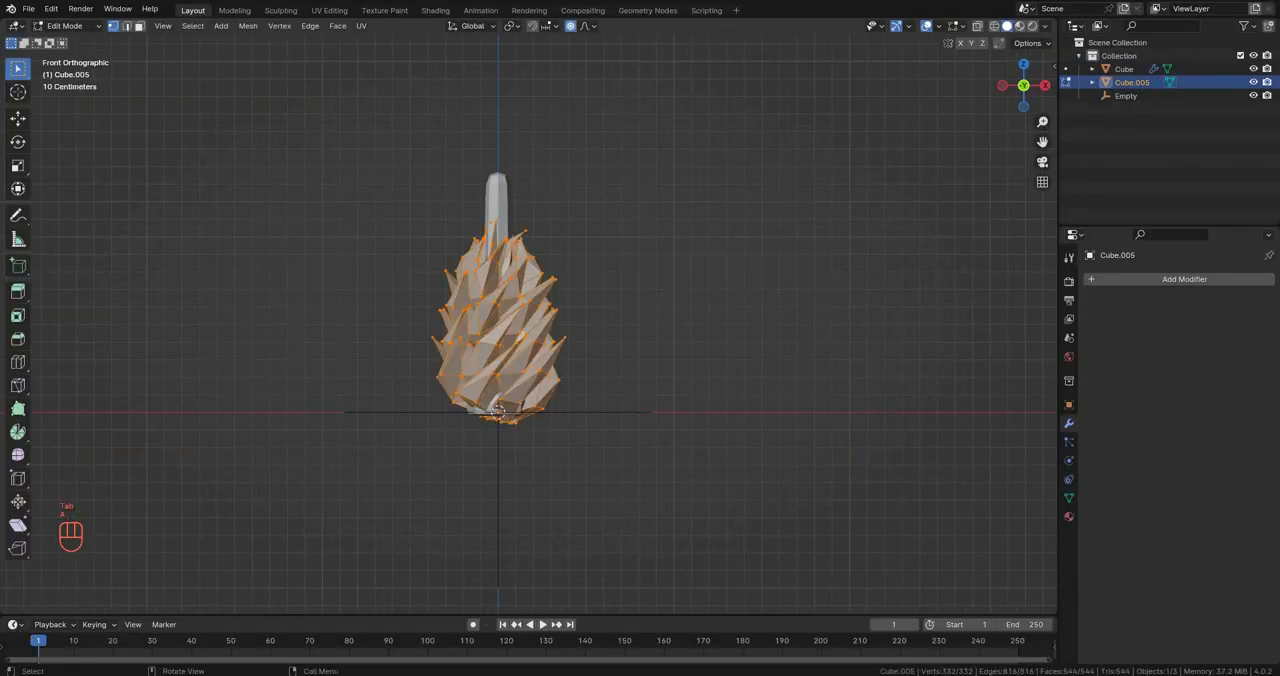
key("g")
key("z")
left_click(600, 240)
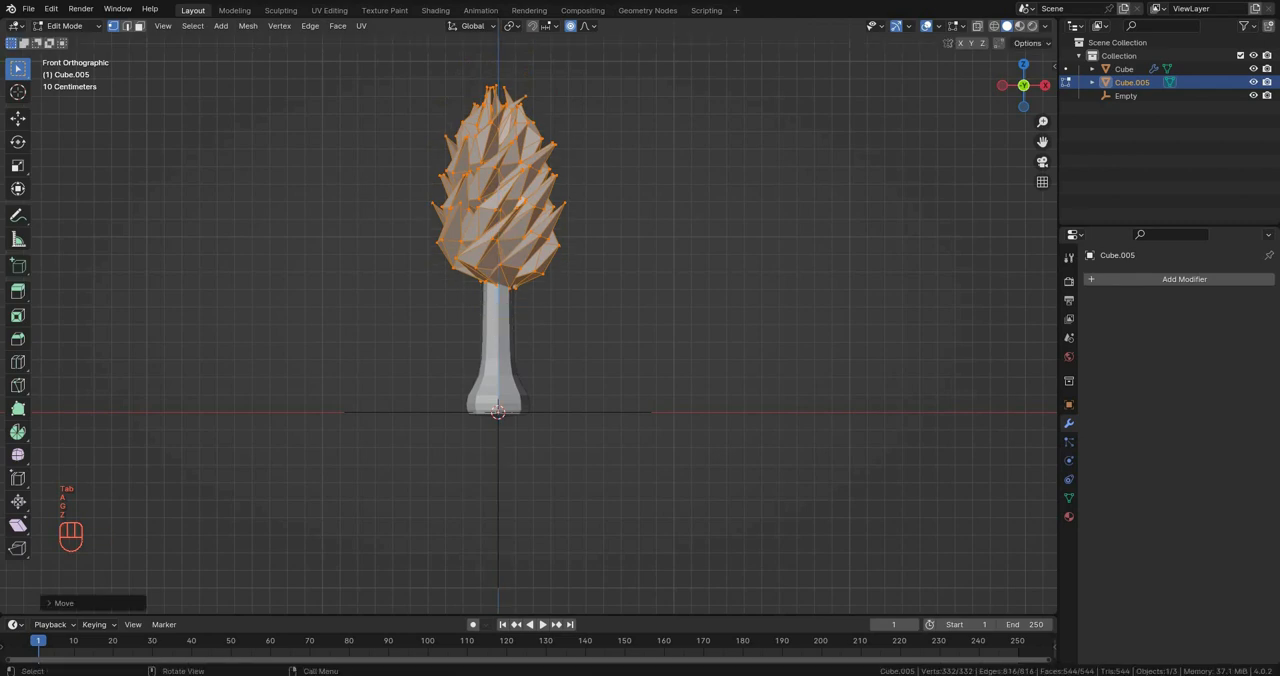
middle_click_drag(600, 240, 601, 308, "shift")
scroll(601, 308, "down", 1)
key("Tab")
Step: Scale the trunk's selected vertex in Edit Mode, turn on X-ray display and return to Object Mode
left_click(517, 397)
middle_click_drag(517, 397, 520, 368, "shift")
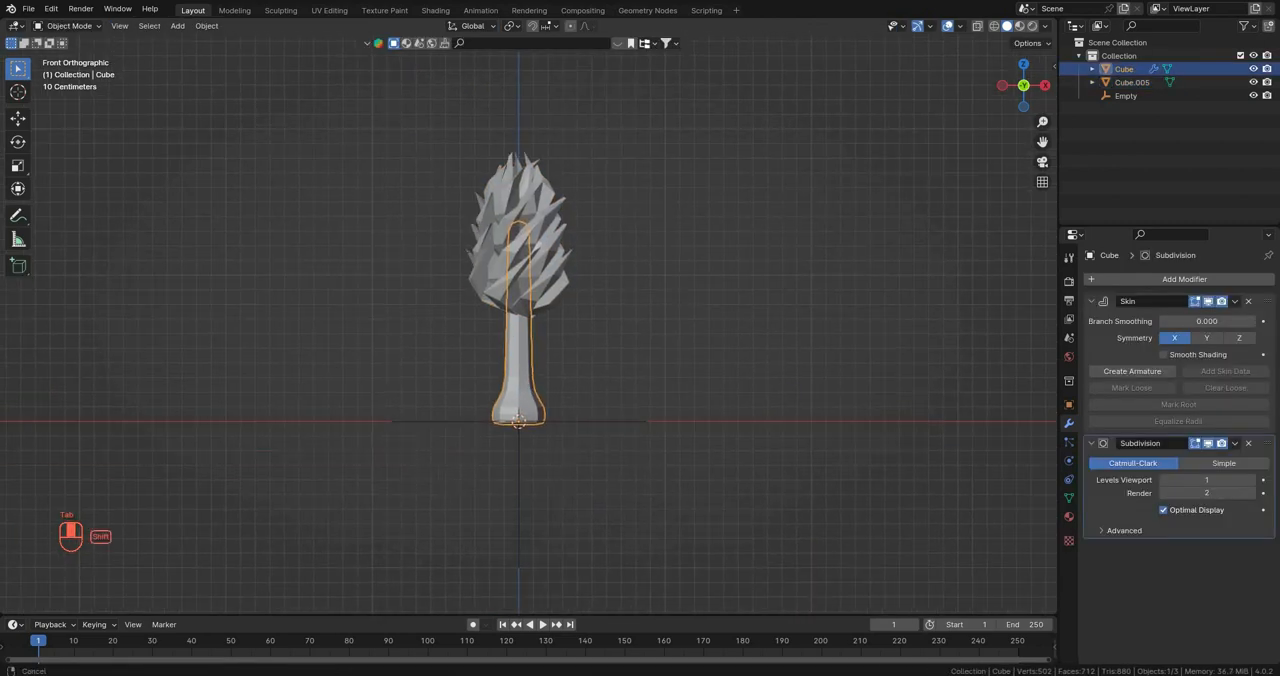
key("Tab")
scroll(520, 368, "up", 2)
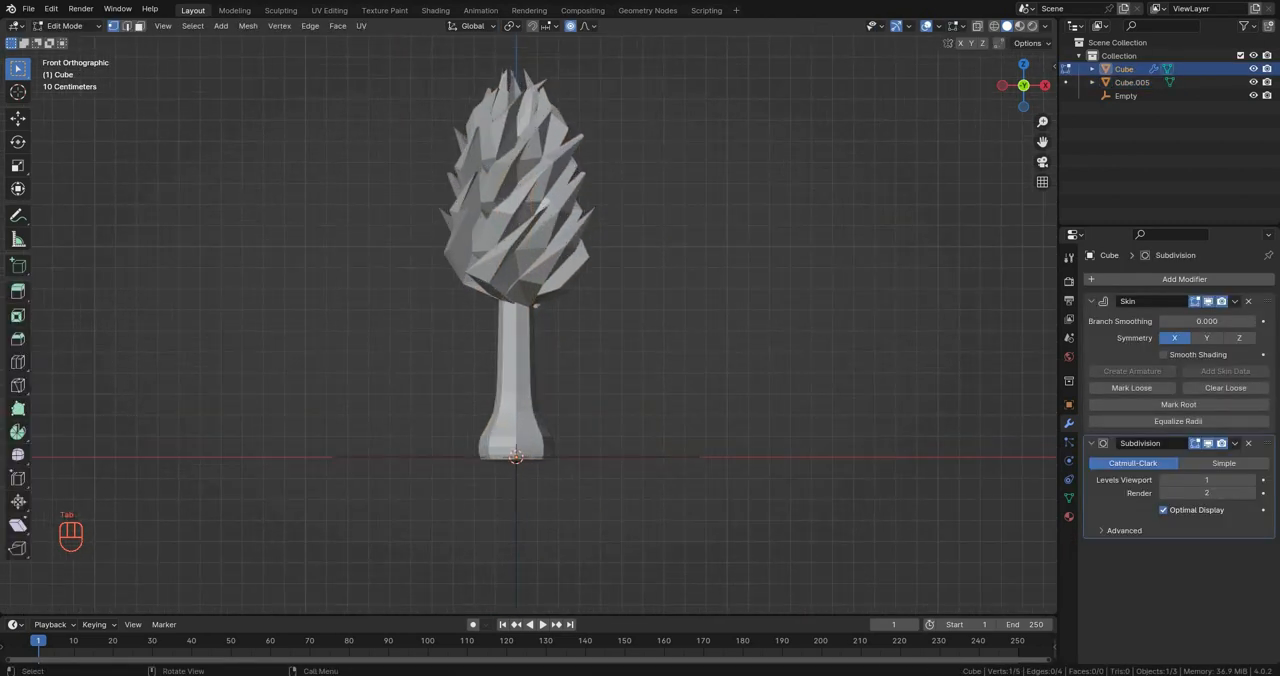
key("s")
left_click(800, 334)
key("alt+z")
key("Tab")
Step: Enlarge the petal crown by scaling all its vertices uniformly in Edit Mode
left_click(510, 200)
middle_click_drag(520, 220, 509, 259, "shift")
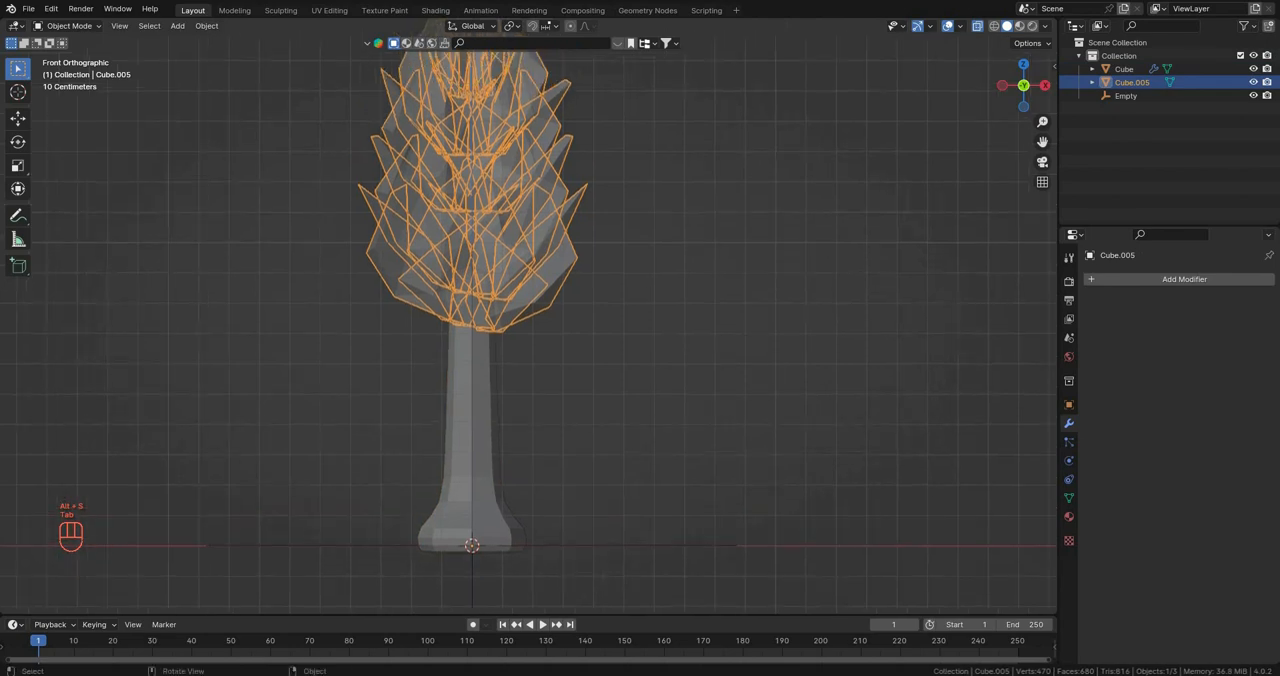
scroll(544, 267, "down", 1)
key("Tab")
key("a")
key("s")
left_click(757, 254)
key("Tab")
scroll(757, 254, "down", 4)
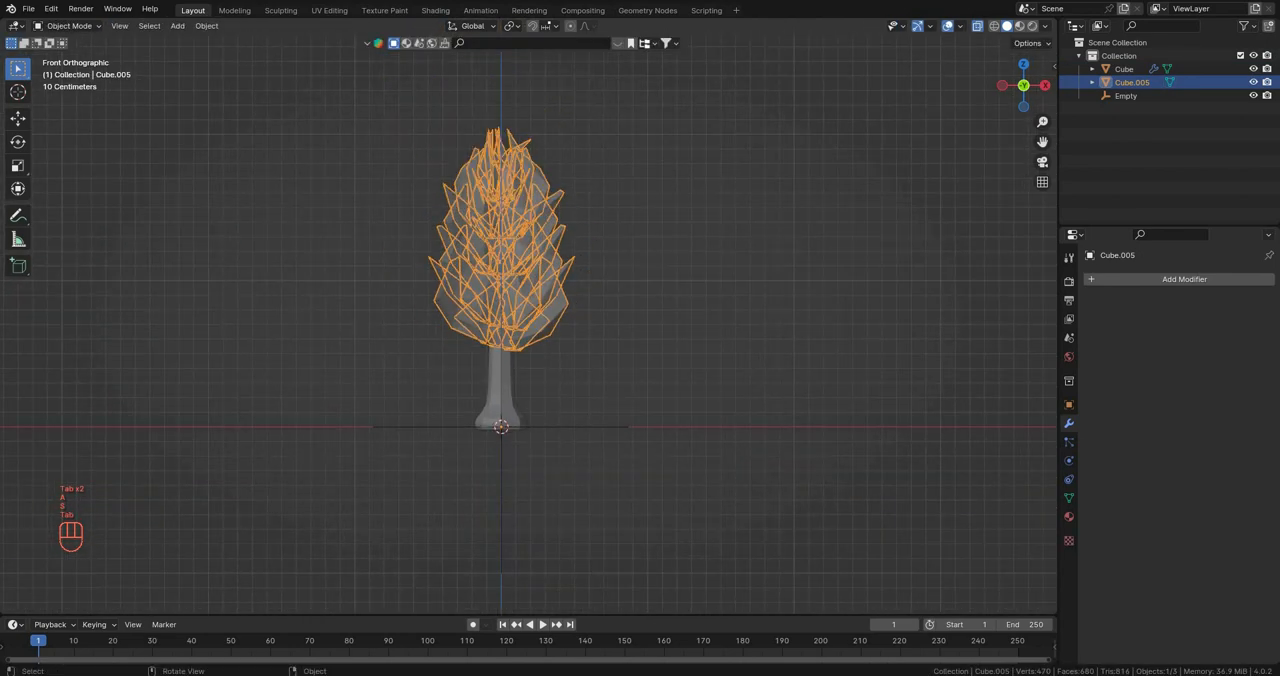
Step: Shorten the petal crown by scaling its vertices along Z to about 0.89
key("Tab")
scroll(757, 254, "up", 2)
key("s")
key("z")
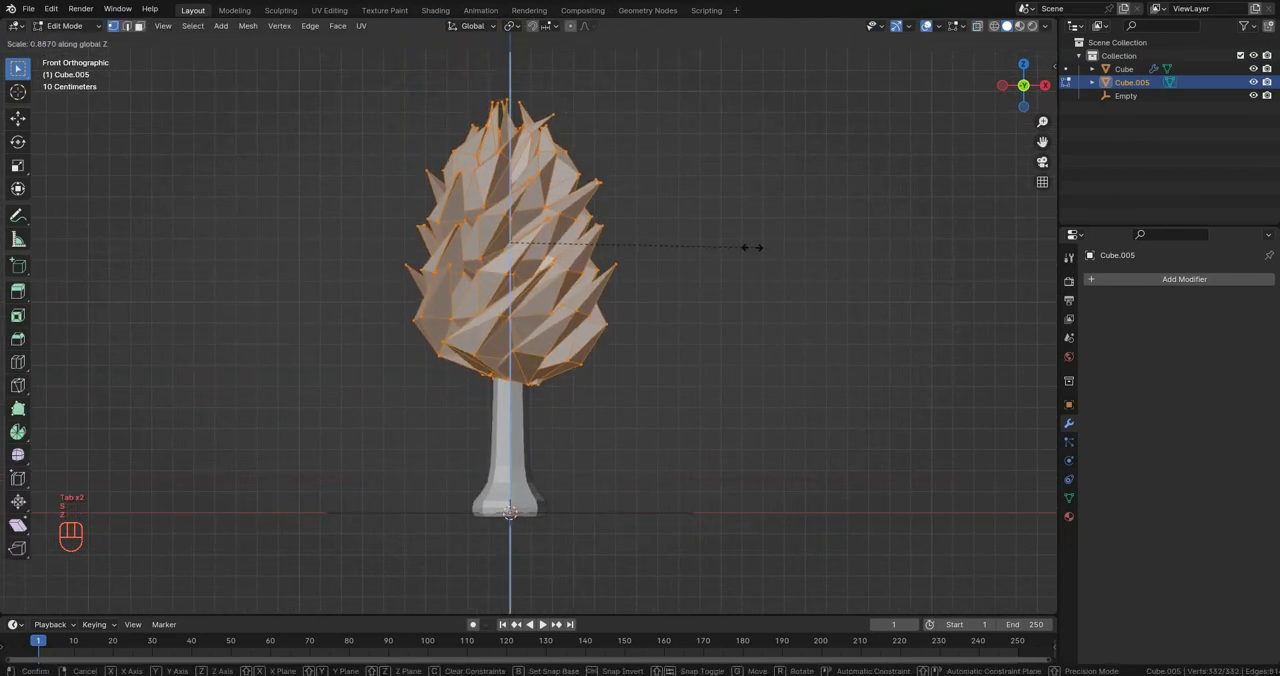
left_click(760, 243)
Step: Scale the crown slightly along X, narrow it along Y to about 0.94, and return to Object Mode in front view
key("s")
key("x")
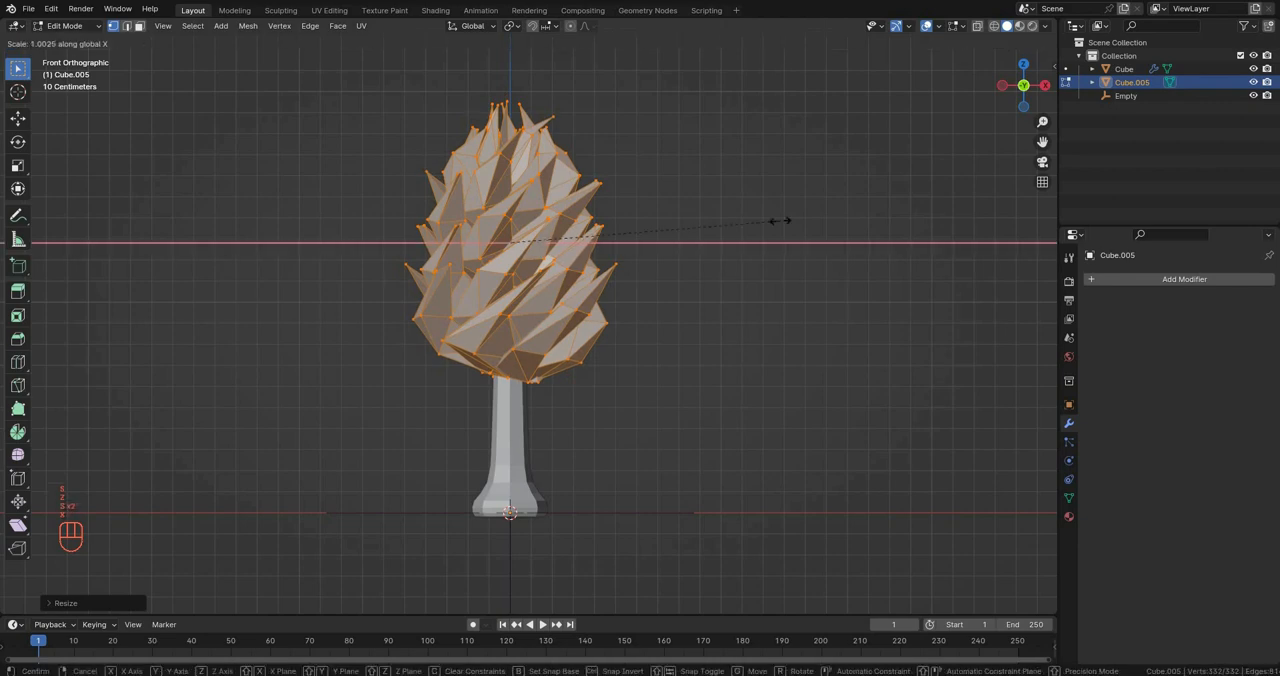
left_click(757, 225)
middle_click_drag(757, 225, 650, 314)
key("s")
key("y")
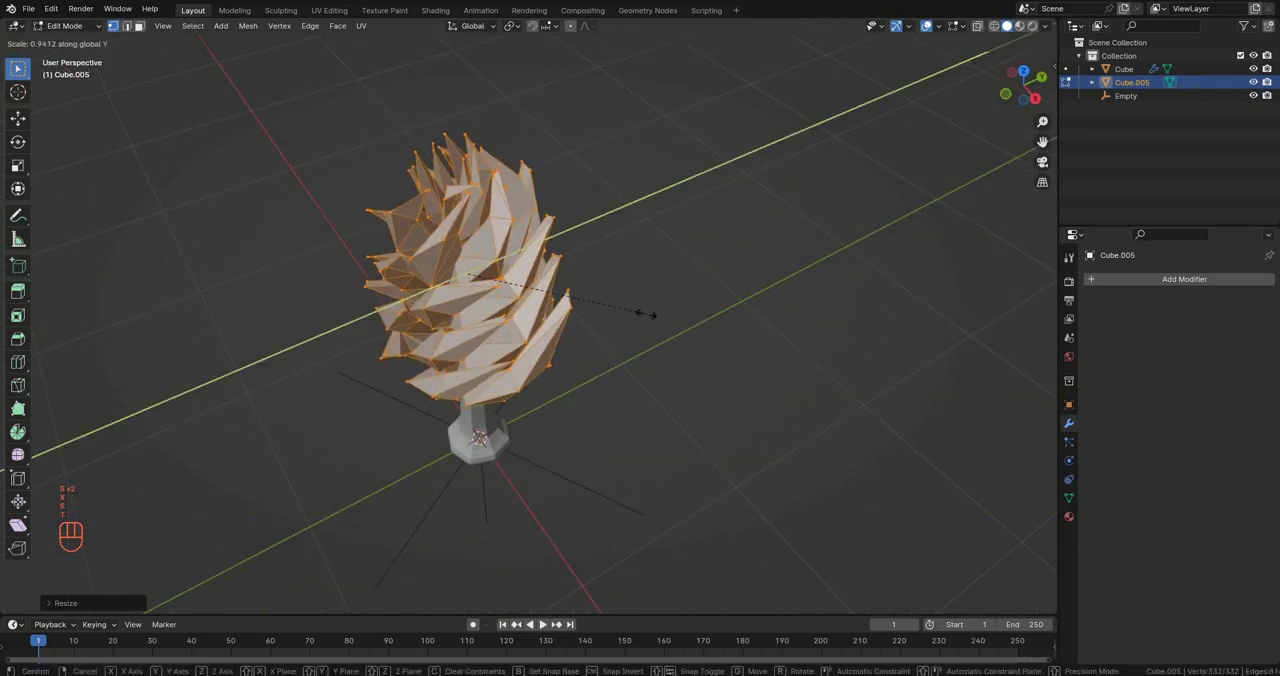
left_click(646, 314)
key("KP_1")
key("Tab")
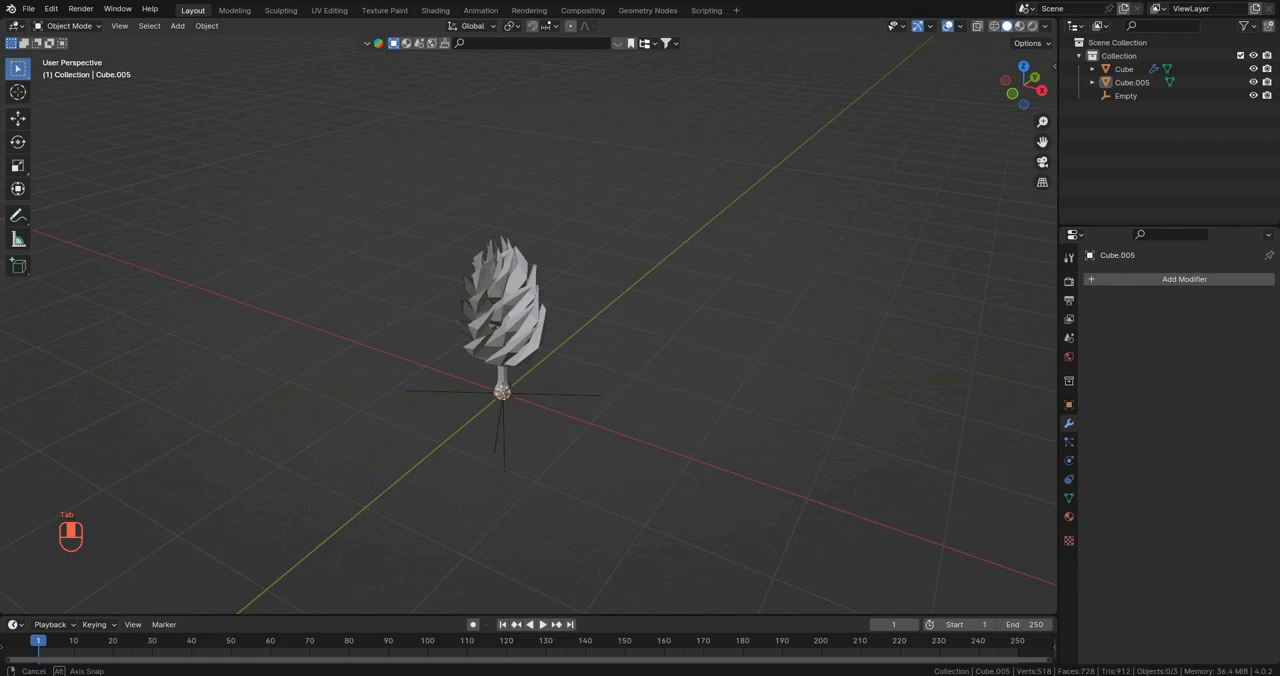
Step: Select the petal crown, then deselect it and examine the whole tree from several sides
scroll(540, 345, "up", 4)
middle_click_drag(540, 345, 570, 300)
left_click(560, 285)
right_click(695, 277)
left_click(695, 278)
left_click(692, 284)
middle_click_drag(692, 284, 610, 290)
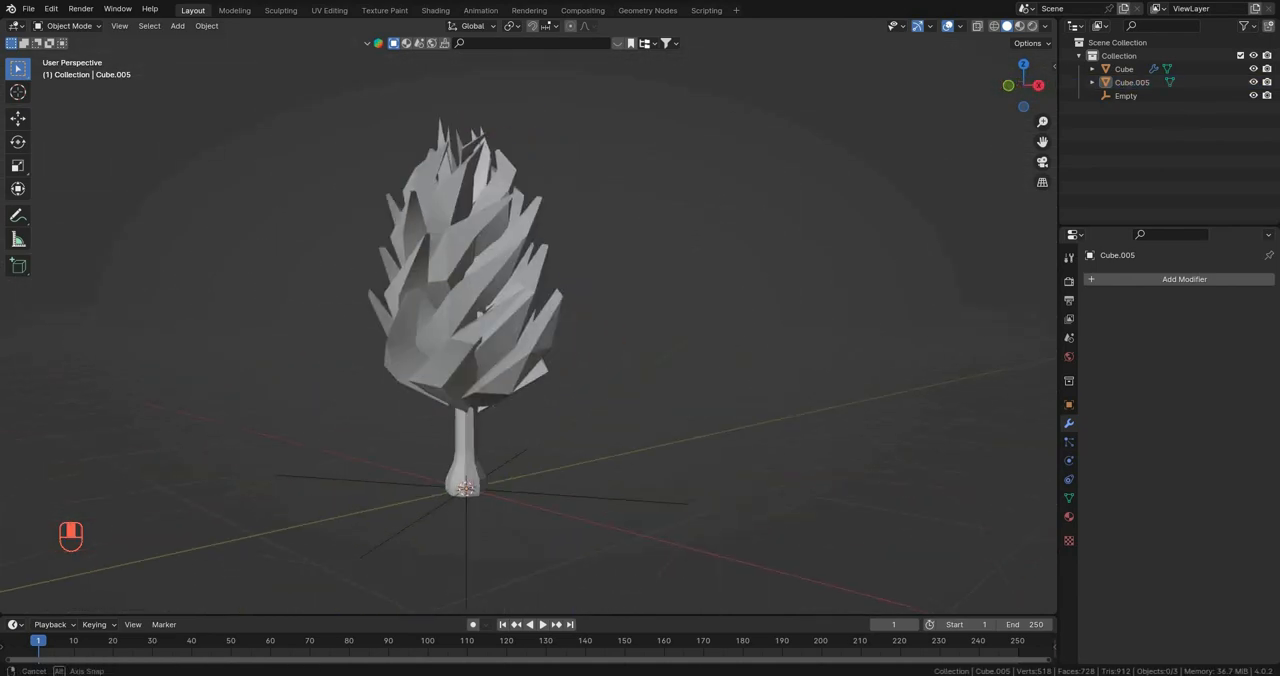
Step: Select the trunk and apply its Skin and Subdivision modifiers
middle_click_drag(500, 420, 568, 363, "shift")
scroll(560, 378, "up", 6)
left_click(452, 415)
middle_click_drag(452, 415, 500, 385)
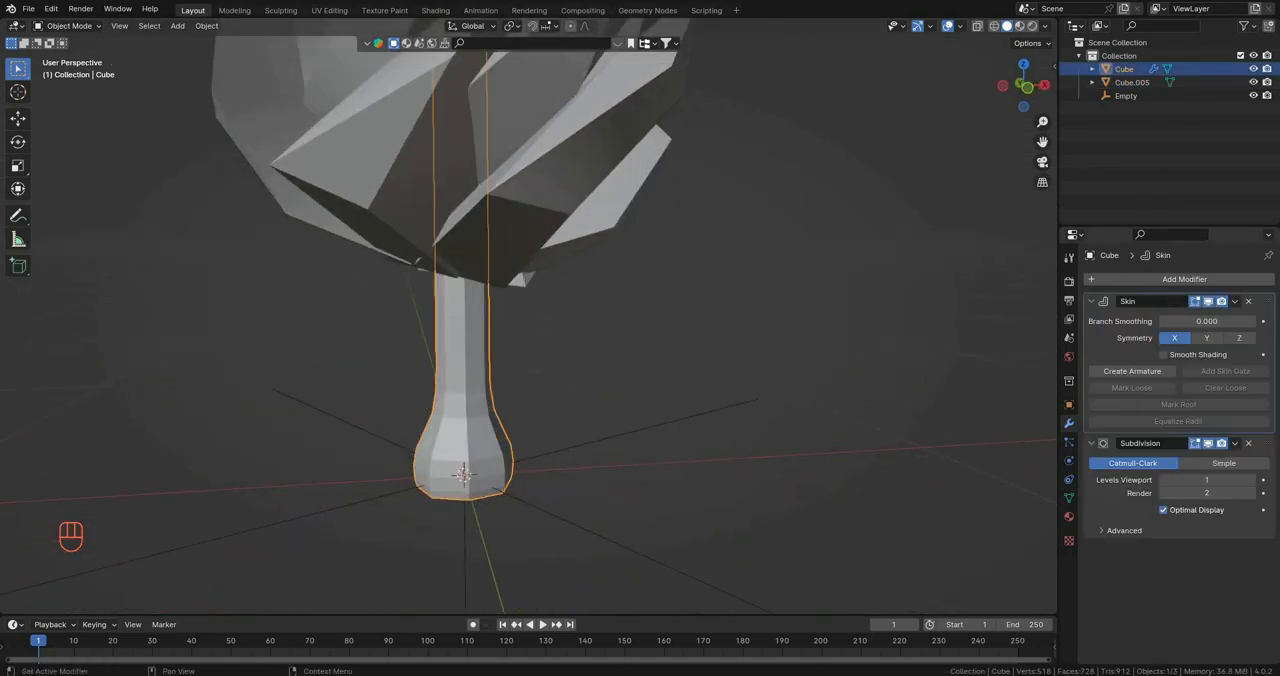
key("ctrl+a")
key("ctrl+a")
Step: Add a Decimate modifier to the trunk and reduce its ratio to about 0.095
left_click(1152, 280)
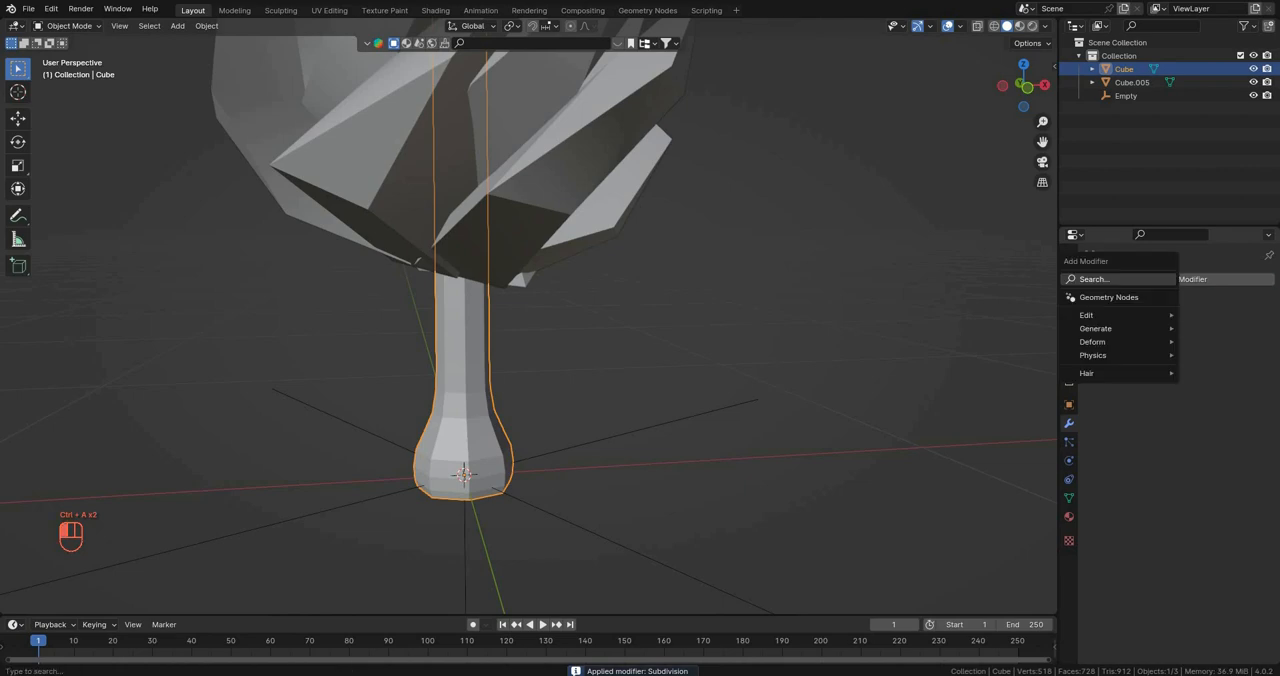
type("dec")
key("Return")
middle_click_drag(600, 350, 620, 300)
scroll(600, 320, "up", 3)
left_click_drag(1198, 338, 1166, 338)
middle_click_drag(600, 340, 820, 342)
left_click_drag(1166, 338, 1168, 338)
middle_click_drag(600, 340, 520, 345)
scroll(610, 345, "down", 4)
scroll(620, 355, "up", 3)
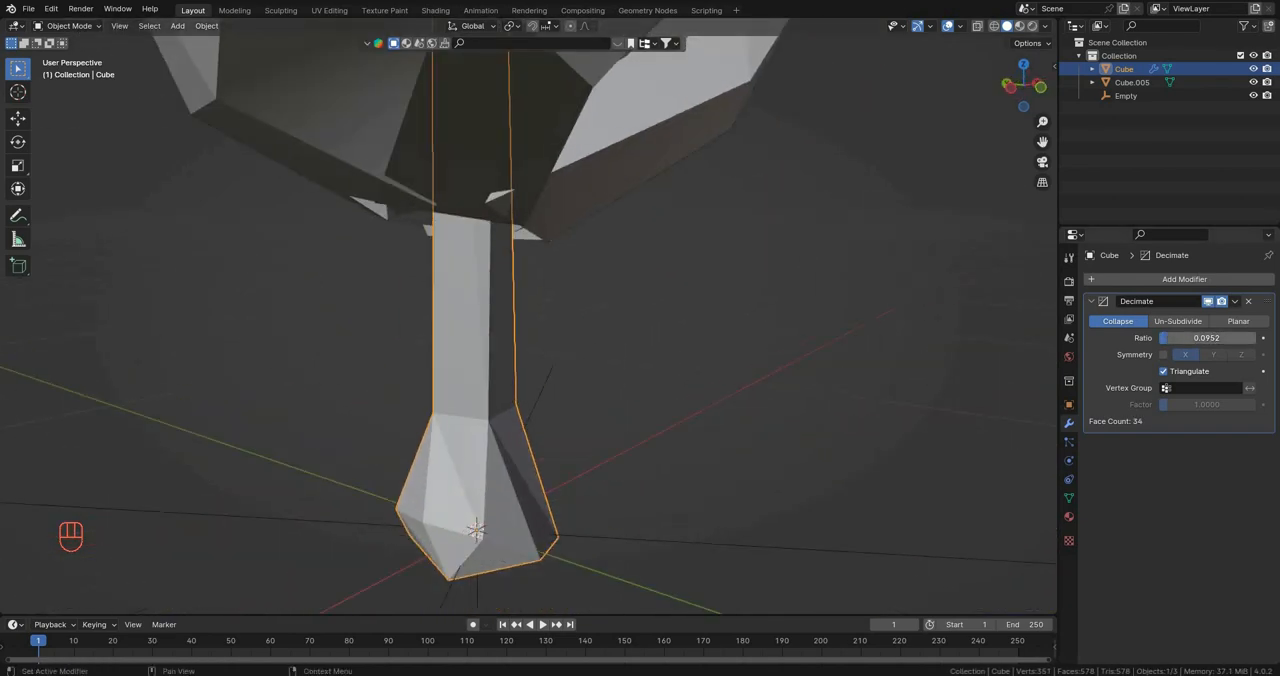
Step: Lower the trunk's Decimate ratio slightly further and apply the modifier
left_click_drag(1168, 338, 1166, 338)
middle_click_drag(640, 340, 760, 342)
key("ctrl+a")
Step: Flatten the trunk's underside by selecting its four bottom faces and scaling them to 0 along Z
key("KP_1")
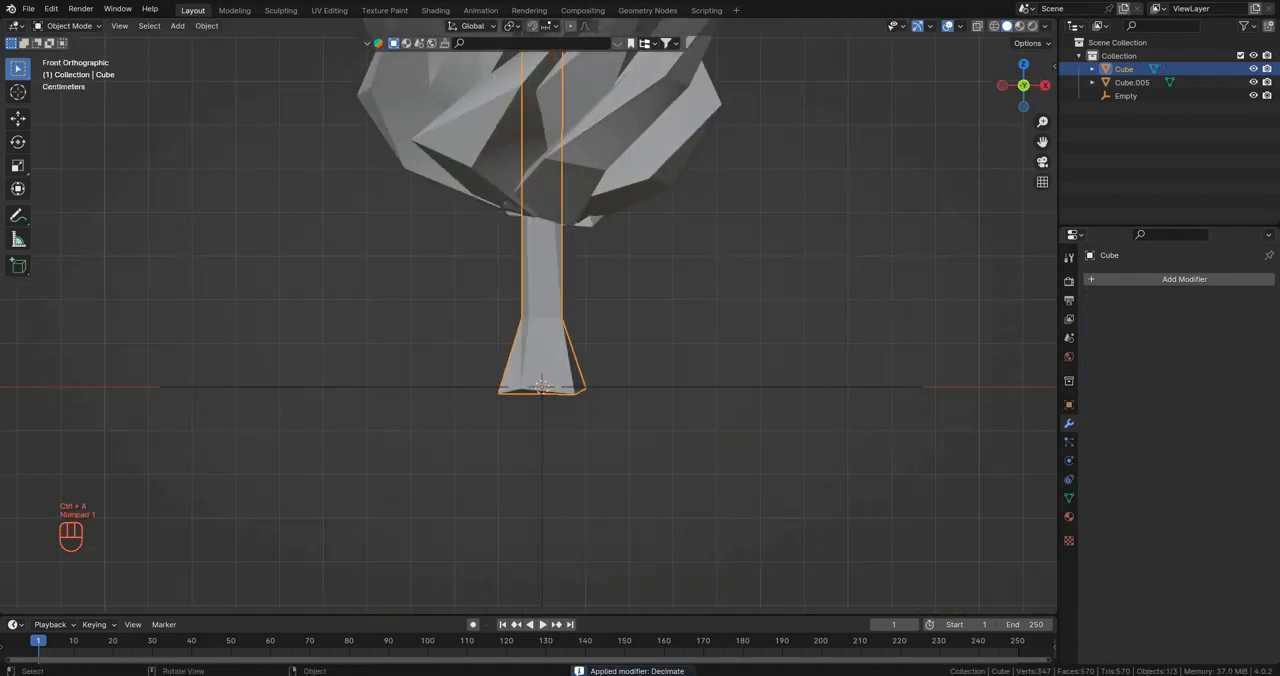
key("Tab")
key("3")
scroll(585, 335, "up", 4)
middle_click_drag(620, 400, 550, 240)
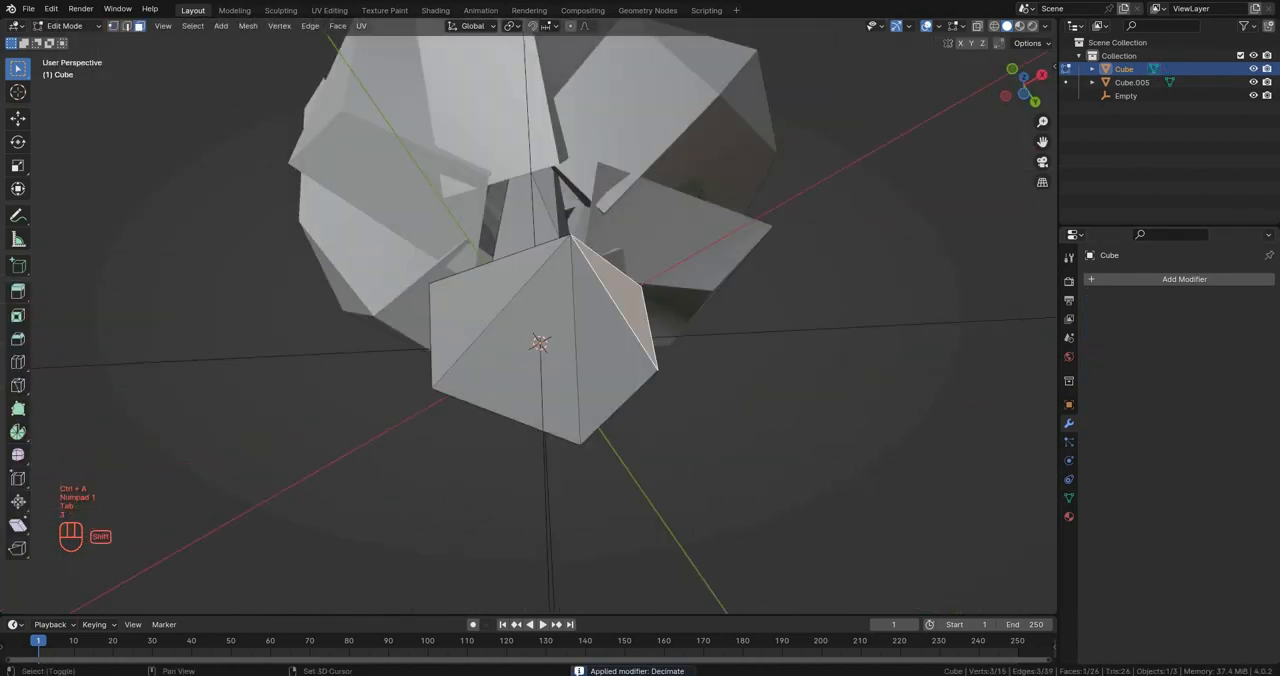
left_click(602, 350, "shift")
left_click(530, 352, "shift")
left_click(478, 304, "shift")
scroll(485, 310, "up", 4)
middle_click_drag(485, 310, 486, 338)
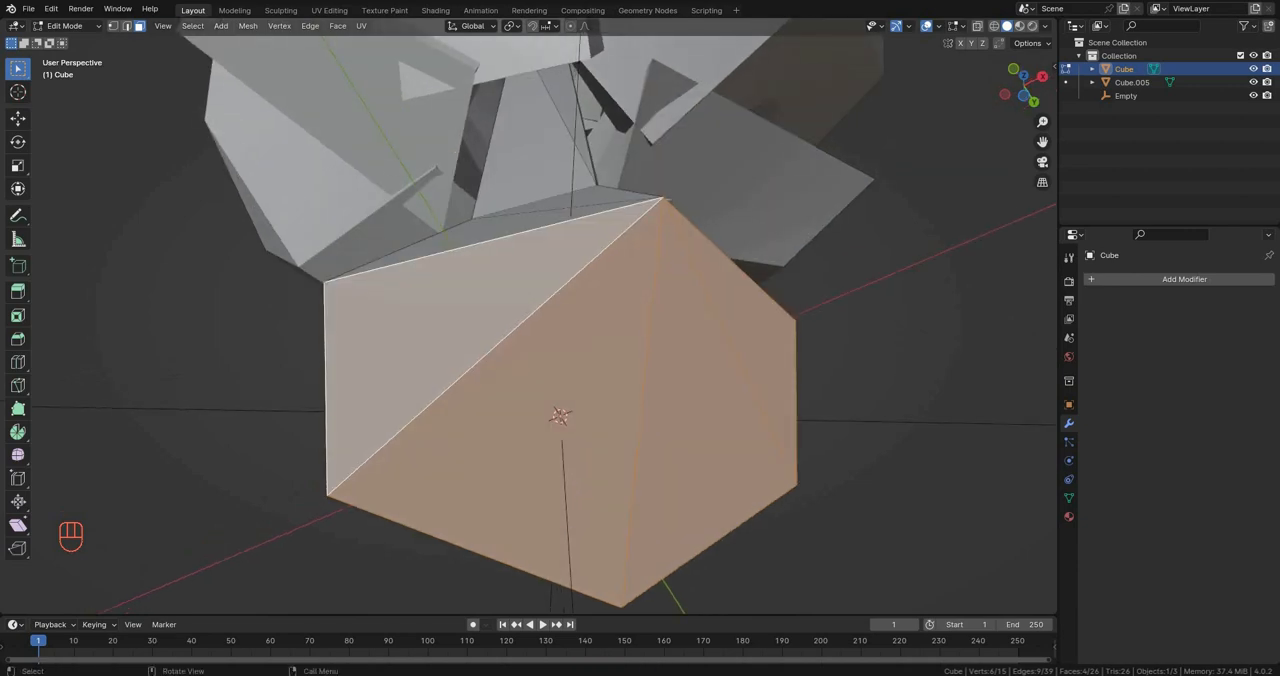
scroll(803, 462, "down", 5)
key("s")
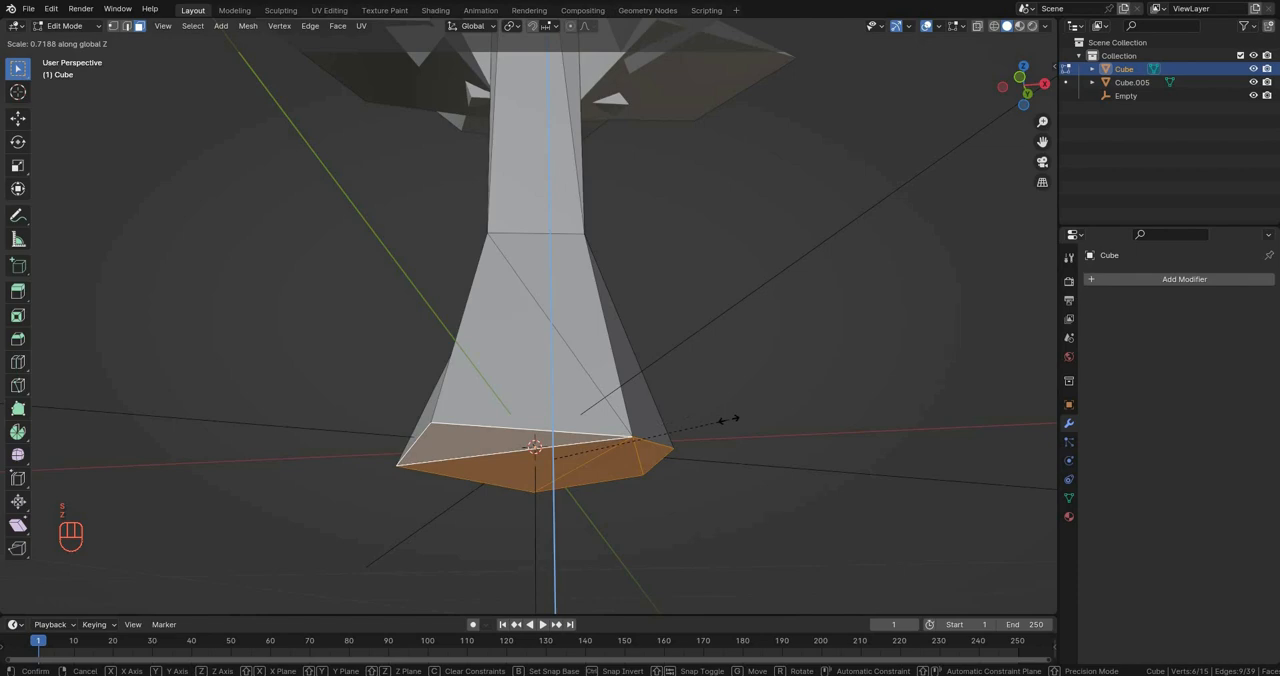
key("0")
key("Return")
key("KP_1")
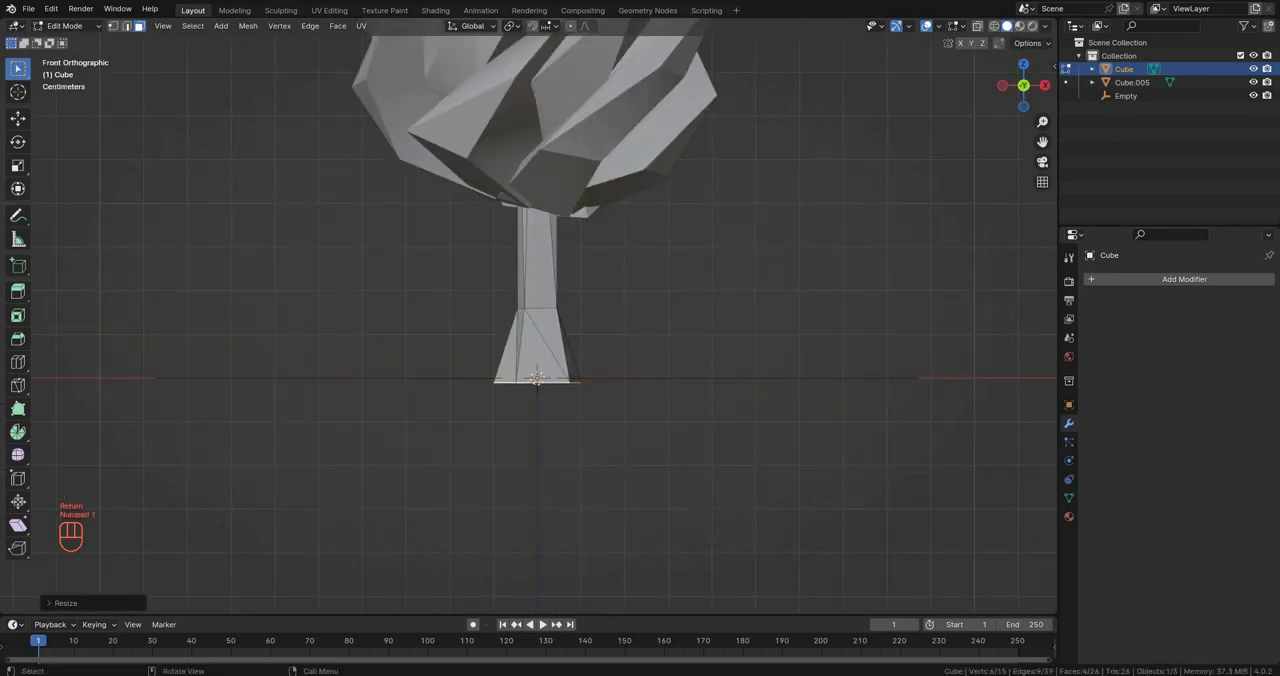
middle_click_drag(690, 400, 700, 365)
Step: Return to Object Mode and examine the whole tree from several sides, ending in front view
key("Tab")
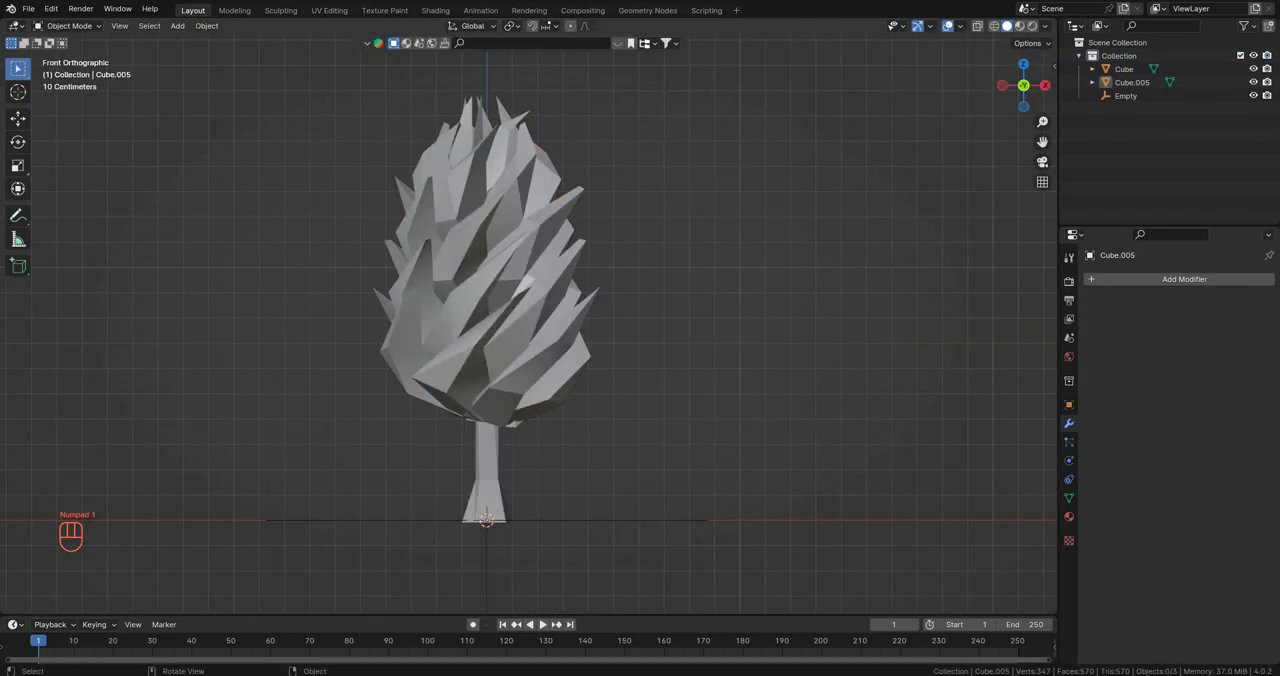
scroll(528, 316, "down", 6)
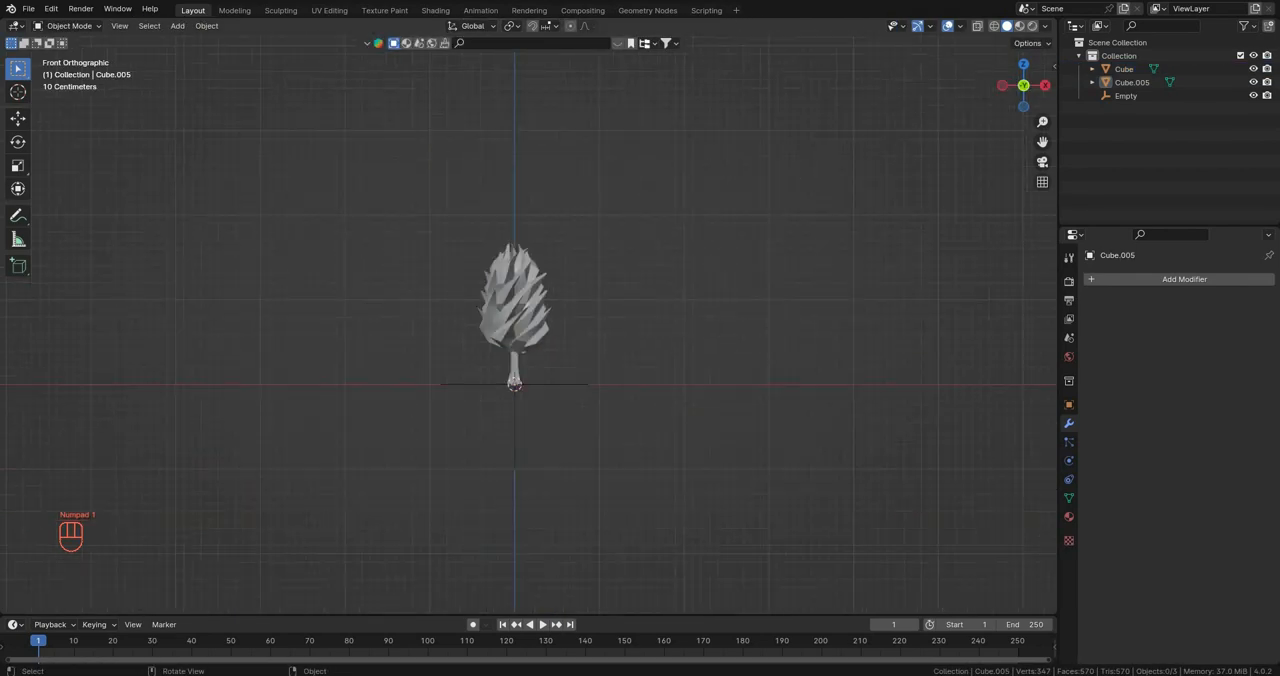
middle_click_drag(528, 330, 440, 325)
scroll(600, 340, "up", 4)
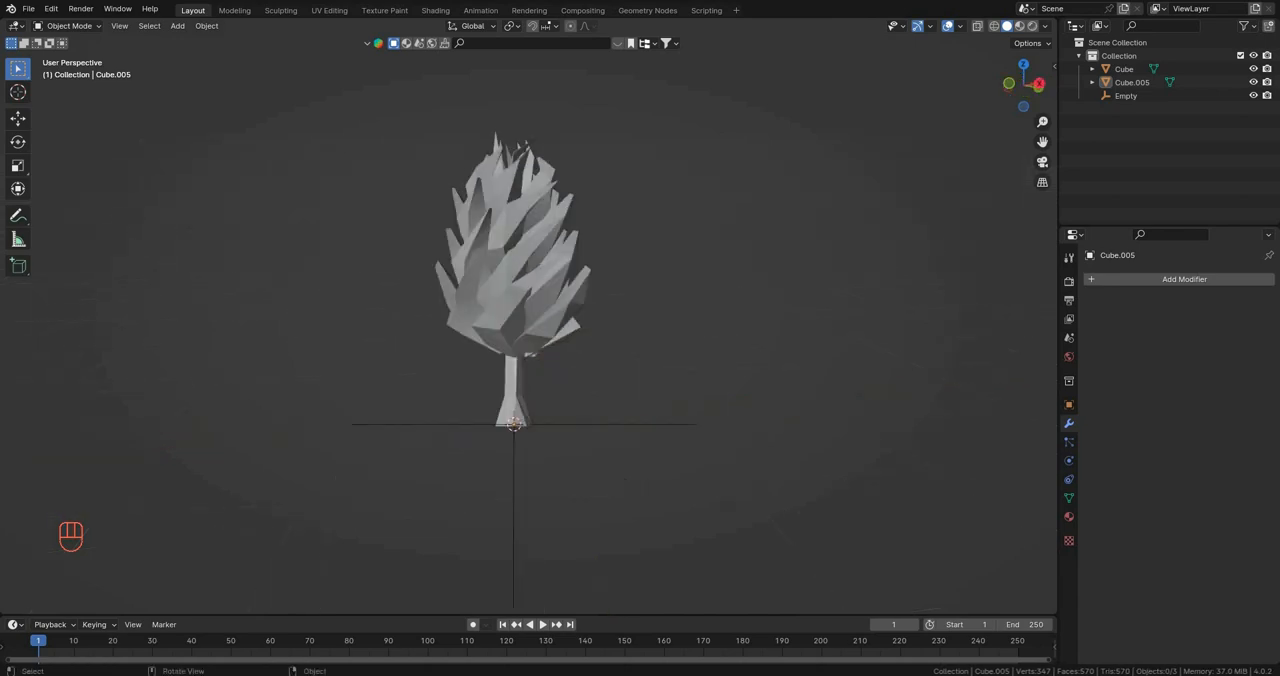
left_click(520, 270)
left_click(680, 310)
middle_click_drag(560, 290, 690, 340)
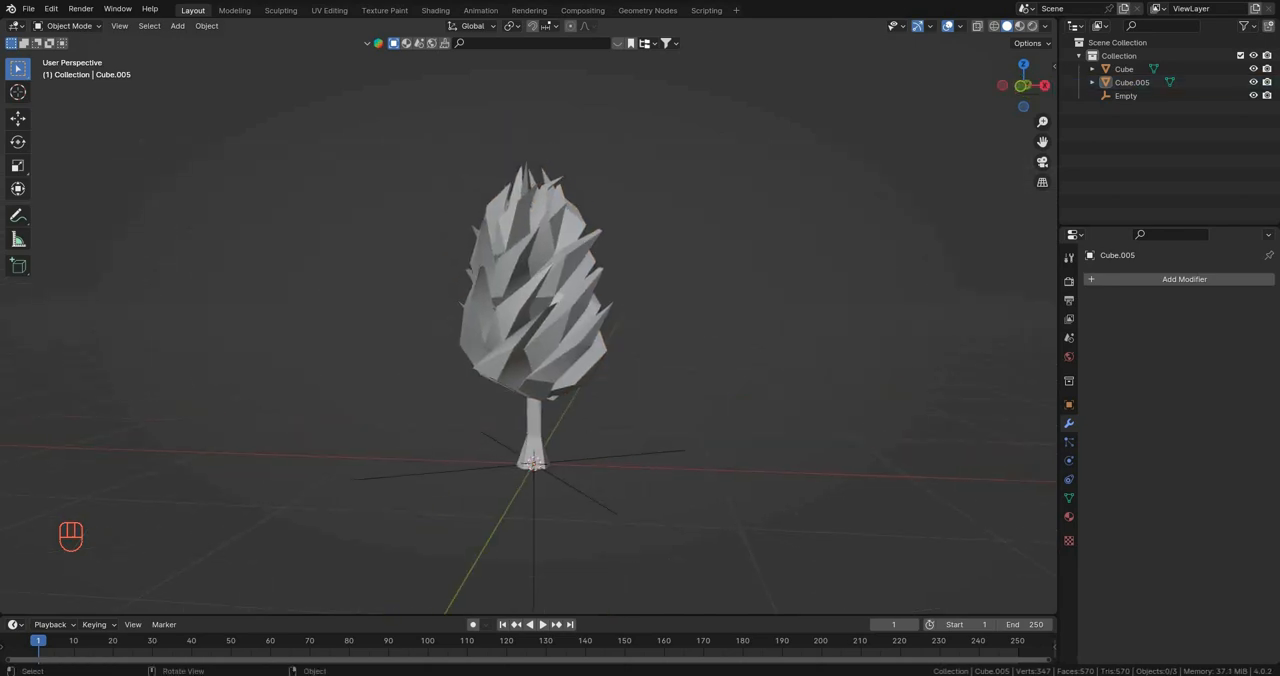
key("KP_1")
scroll(537, 316, "up", 2)
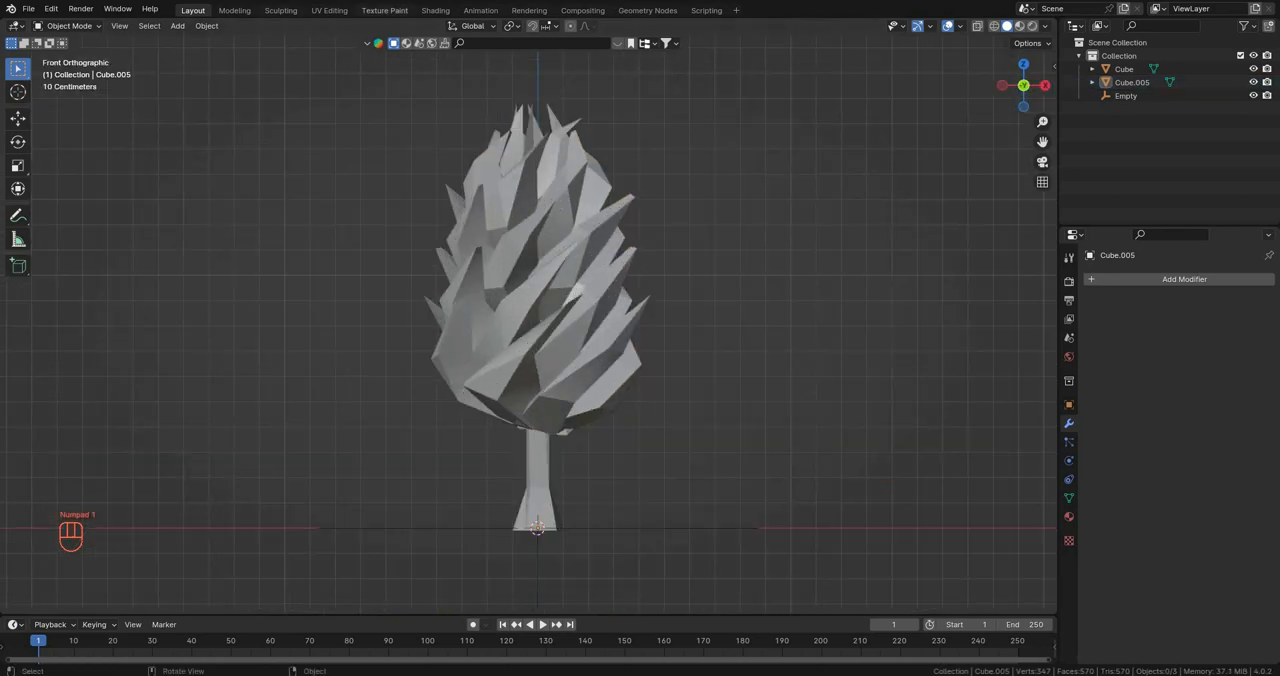
Step: Switch to the UV Editing workspace, widen its 3D view, and deselect the crown's geometry in front view
left_click(329, 10)
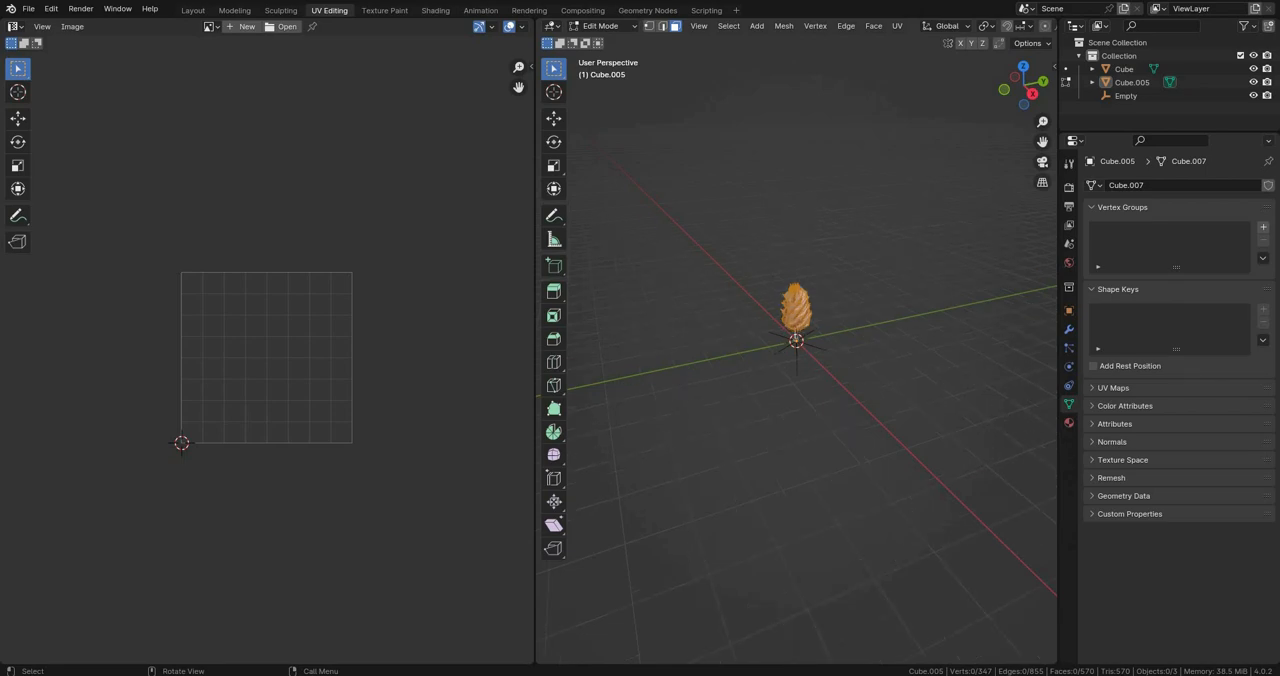
left_click_drag(535, 330, 232, 330)
key("KP_1")
scroll(644, 342, "up", 8)
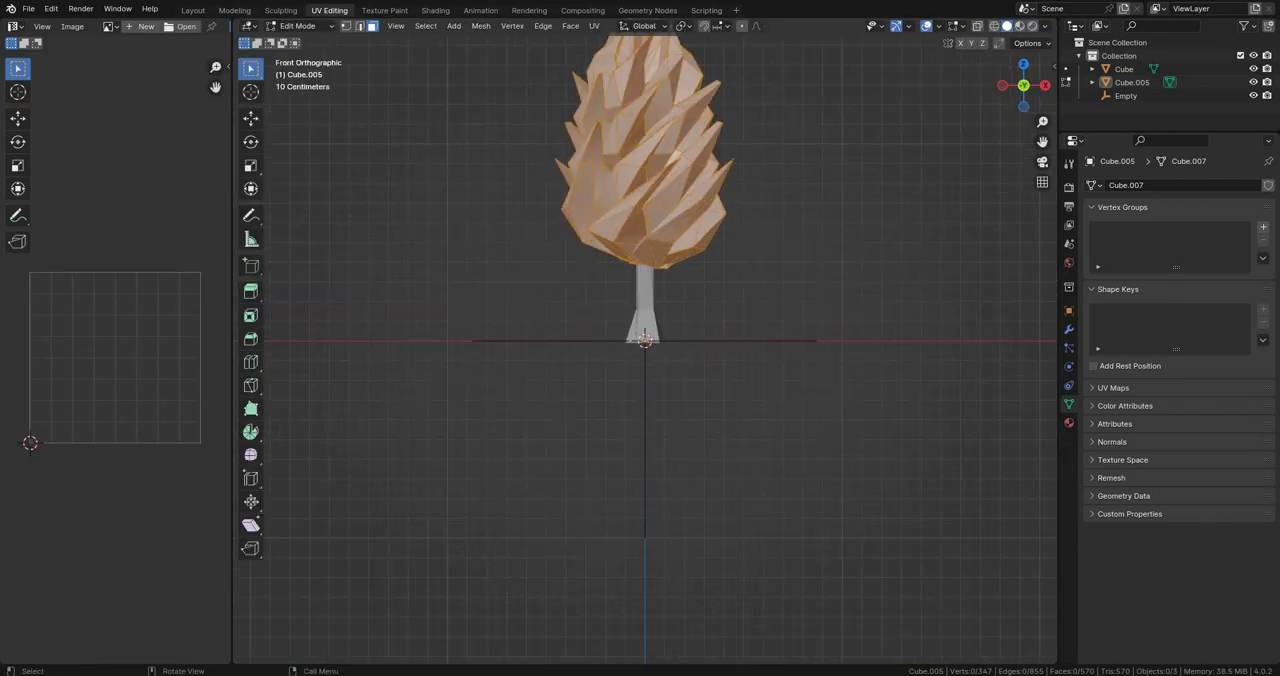
middle_click_drag(644, 300, 615, 442, "shift")
scroll(645, 350, "up", 4)
middle_click_drag(615, 340, 647, 367, "shift")
scroll(645, 350, "up", 2)
scroll(645, 350, "down", 4)
key("alt+a")
scroll(645, 350, "down", 2)
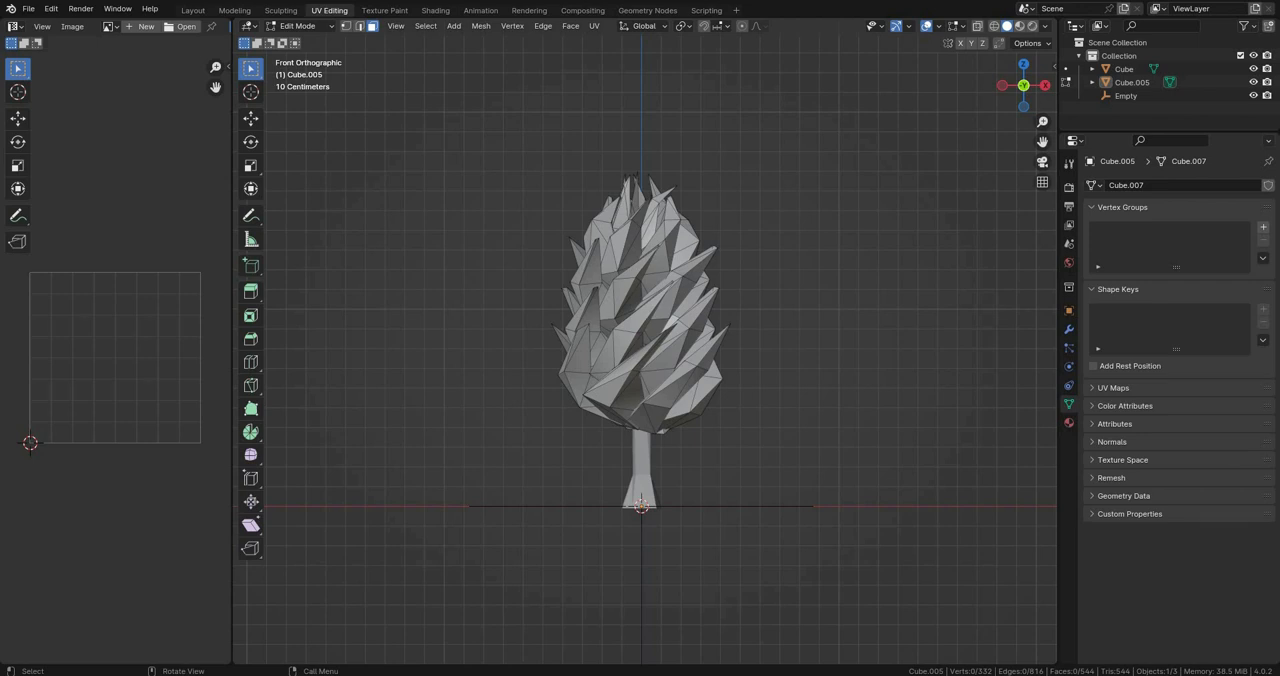
Step: Select the entire crown and unwrap it from the front using Project from View
key("a")
key("u")
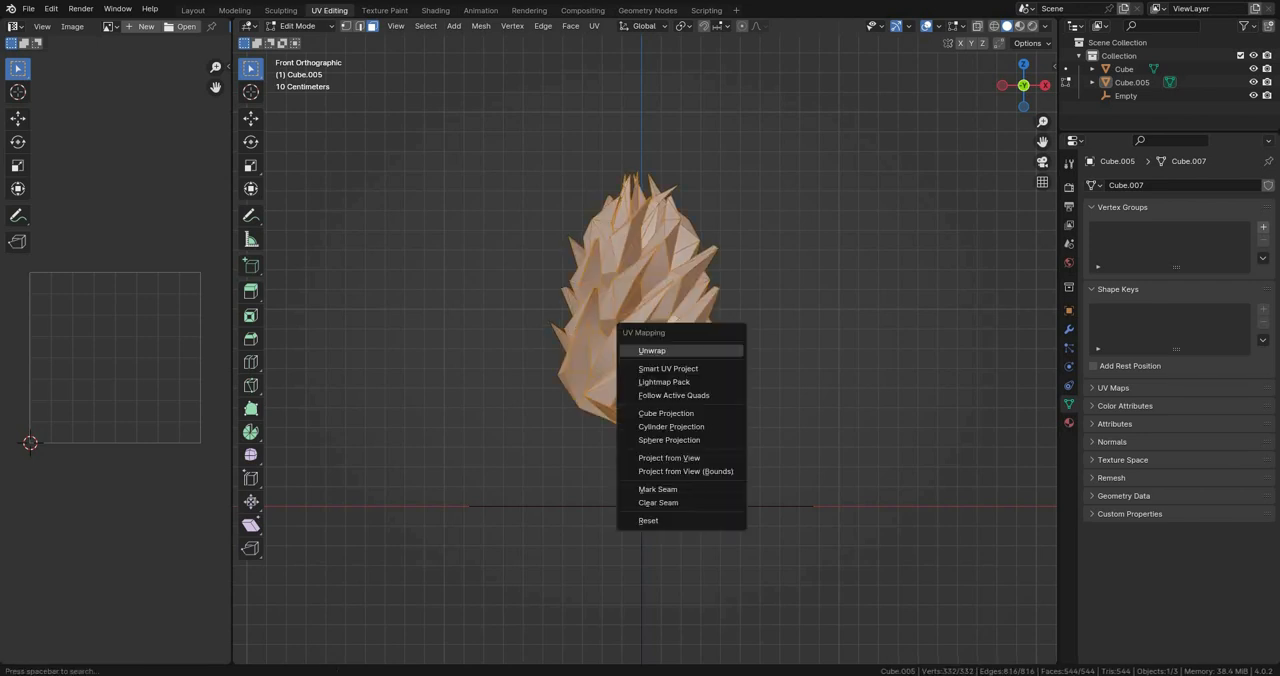
left_click(680, 397)
scroll(644, 350, "up", 3)
left_click_drag(232, 350, 309, 350)
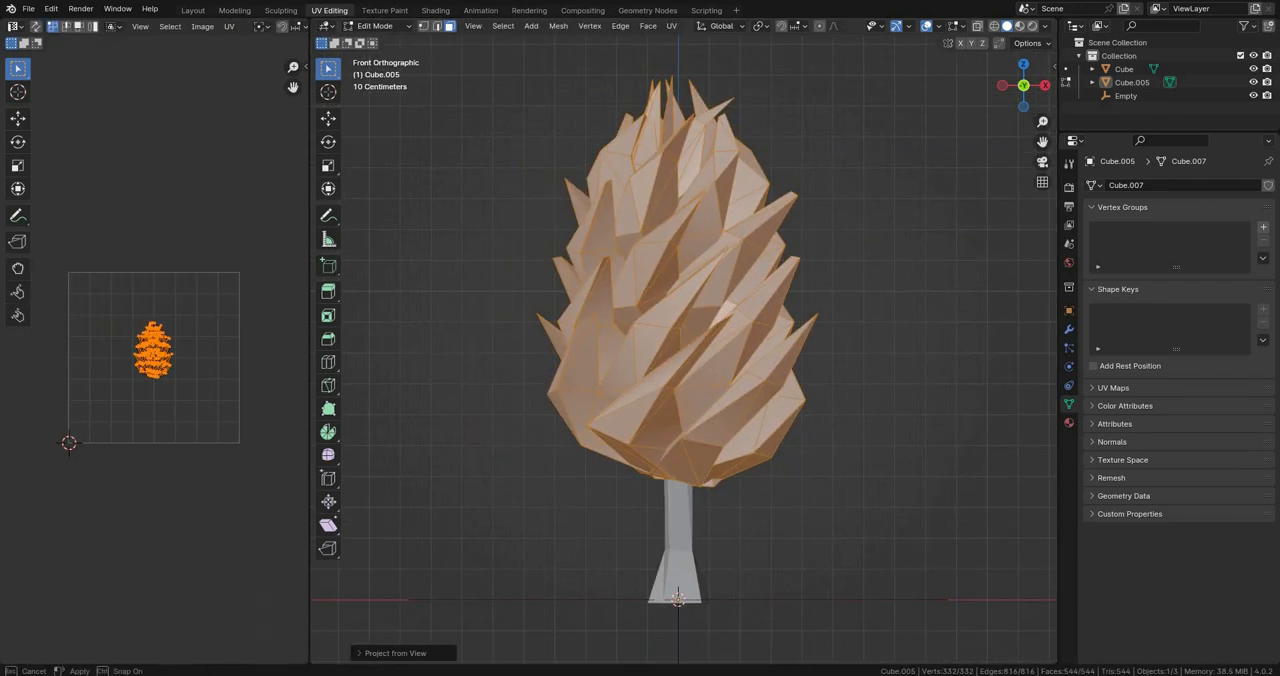
Step: Scale the crown's whole UV layout down to a small cluster in the middle of the UV square
scroll(155, 355, "up", 4)
scroll(200, 345, "up", 2)
mouse_move(155, 350)
middle_mouse_down()
mouse_move(227, 350)
mouse_move(158, 345)
middle_mouse_up()
scroll(160, 345, "down", 1)
key("alt+a")
scroll(152, 358, "up", 4)
key("a")
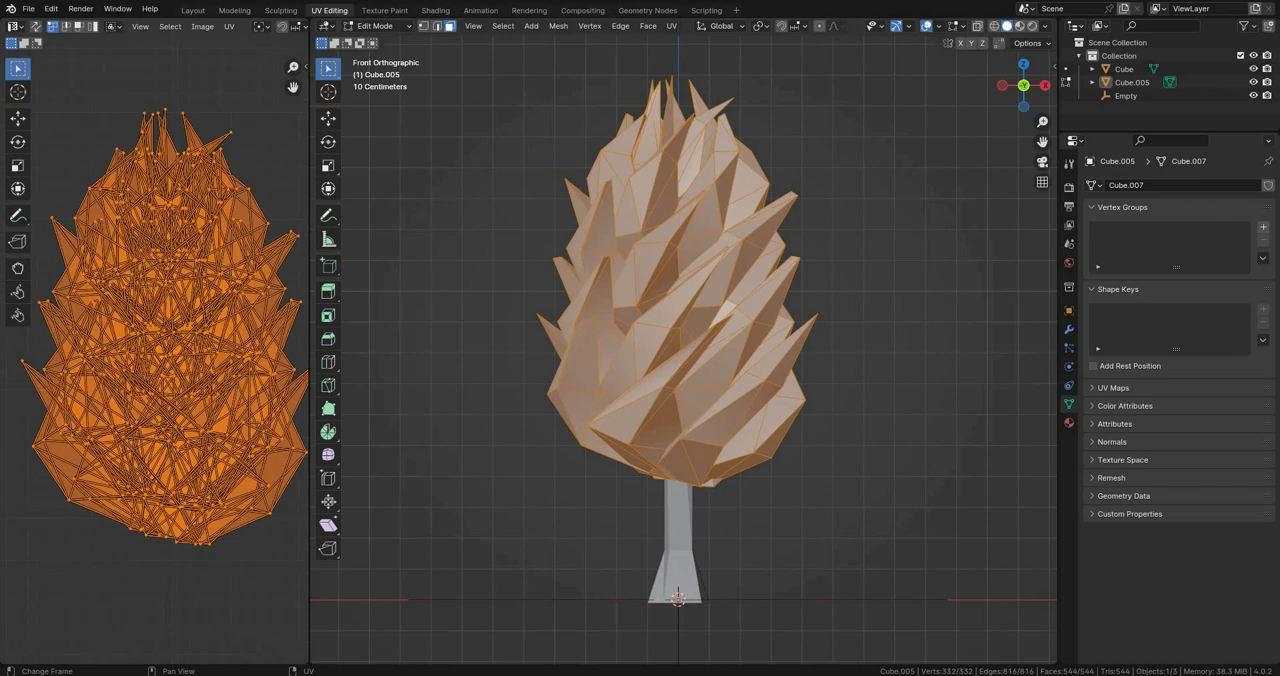
scroll(152, 358, "down", 7)
key("s")
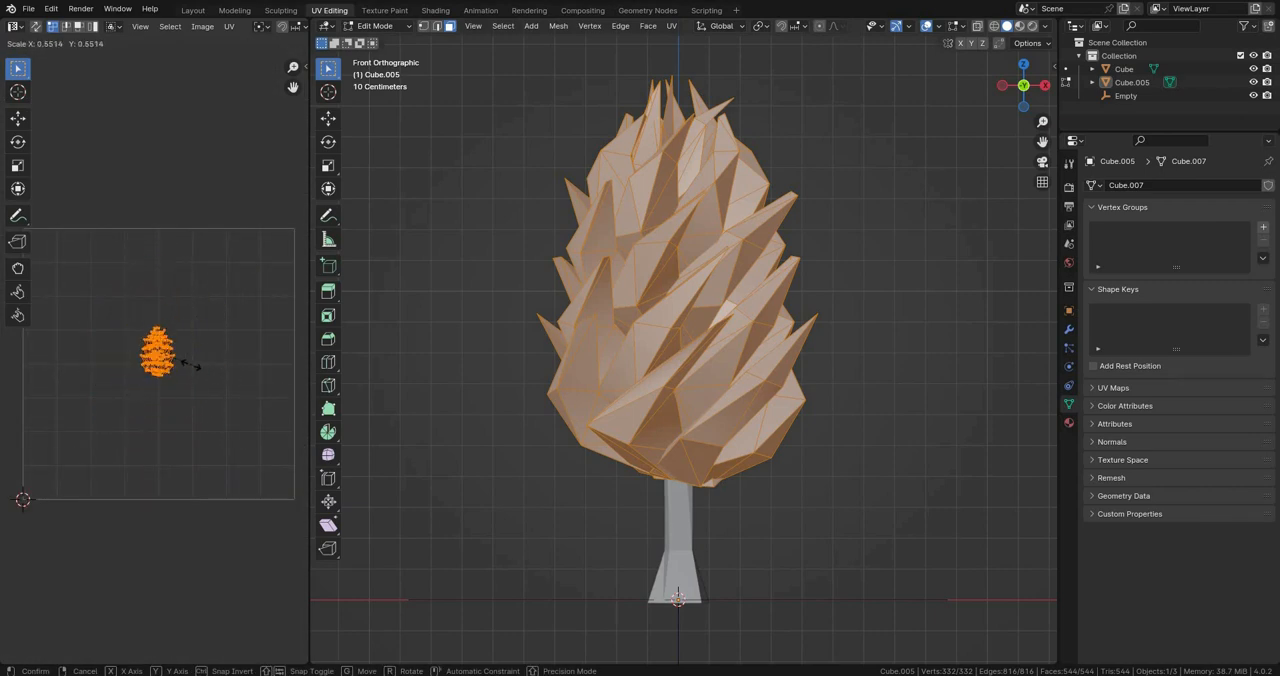
key("Return")
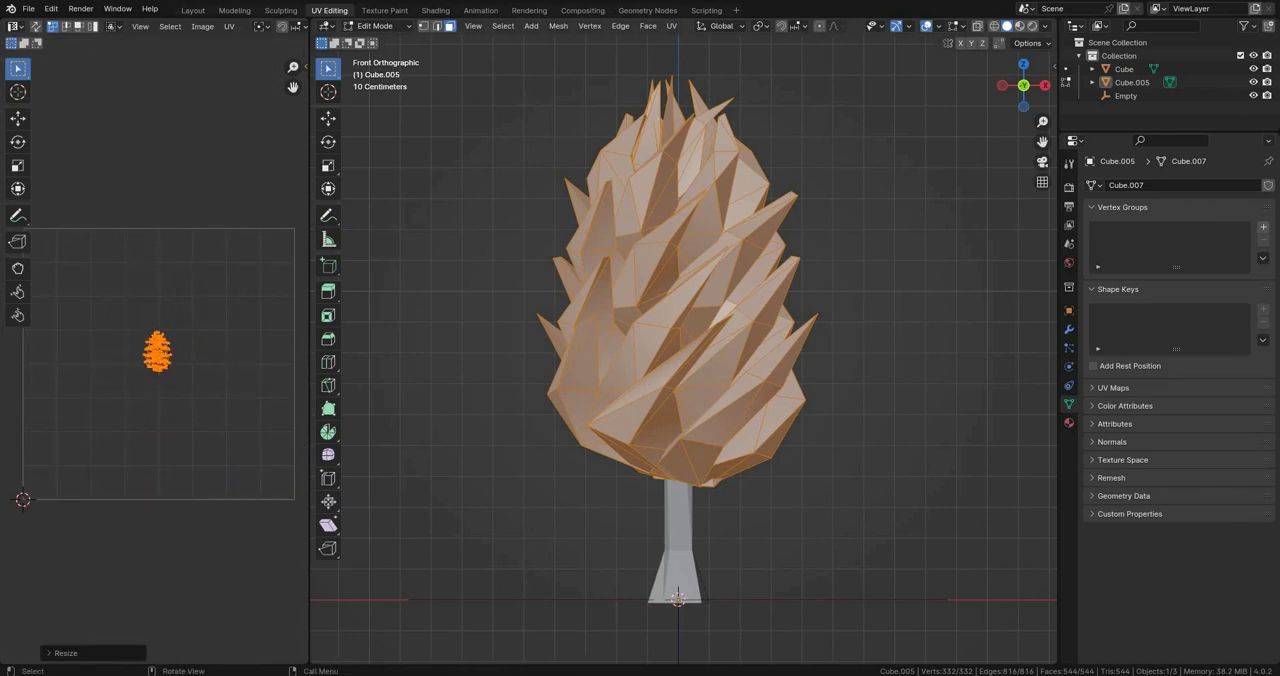
left_click_drag(309, 350, 256, 350)
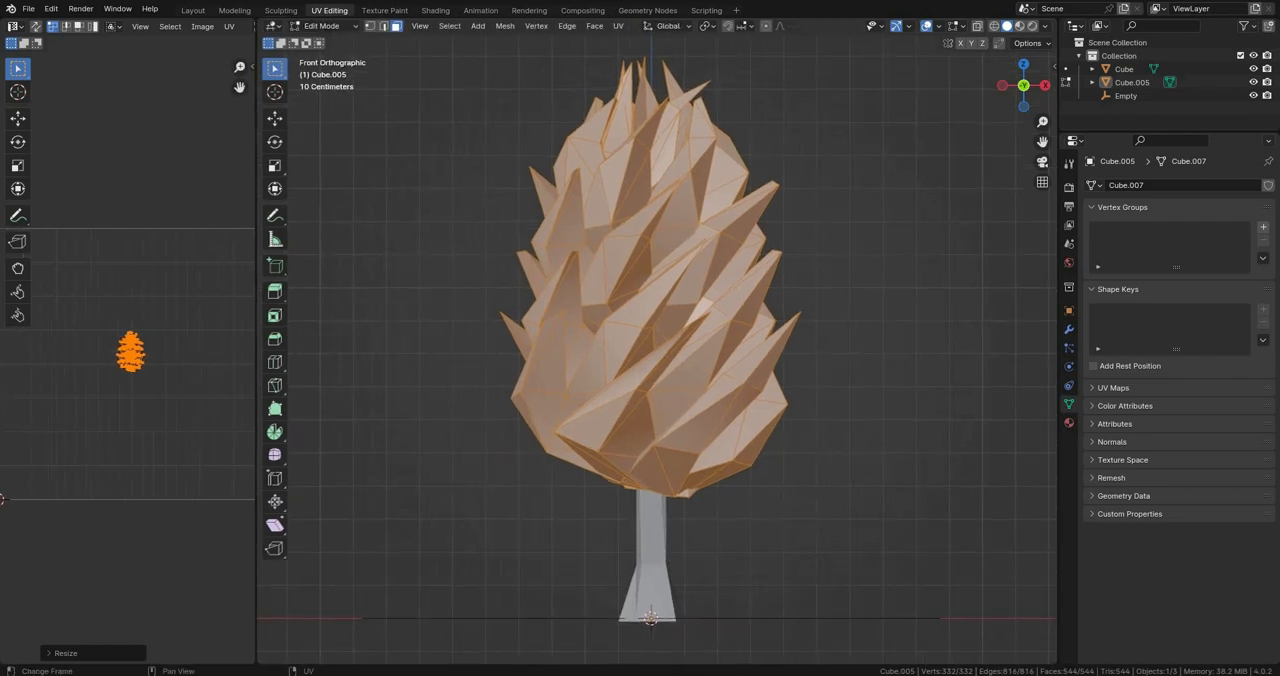
Step: Create a crown material named Colorgrid with the colour-gradient palette image as its base colour, and display it in Material Preview
left_click(1068, 422)
left_click(1194, 242)
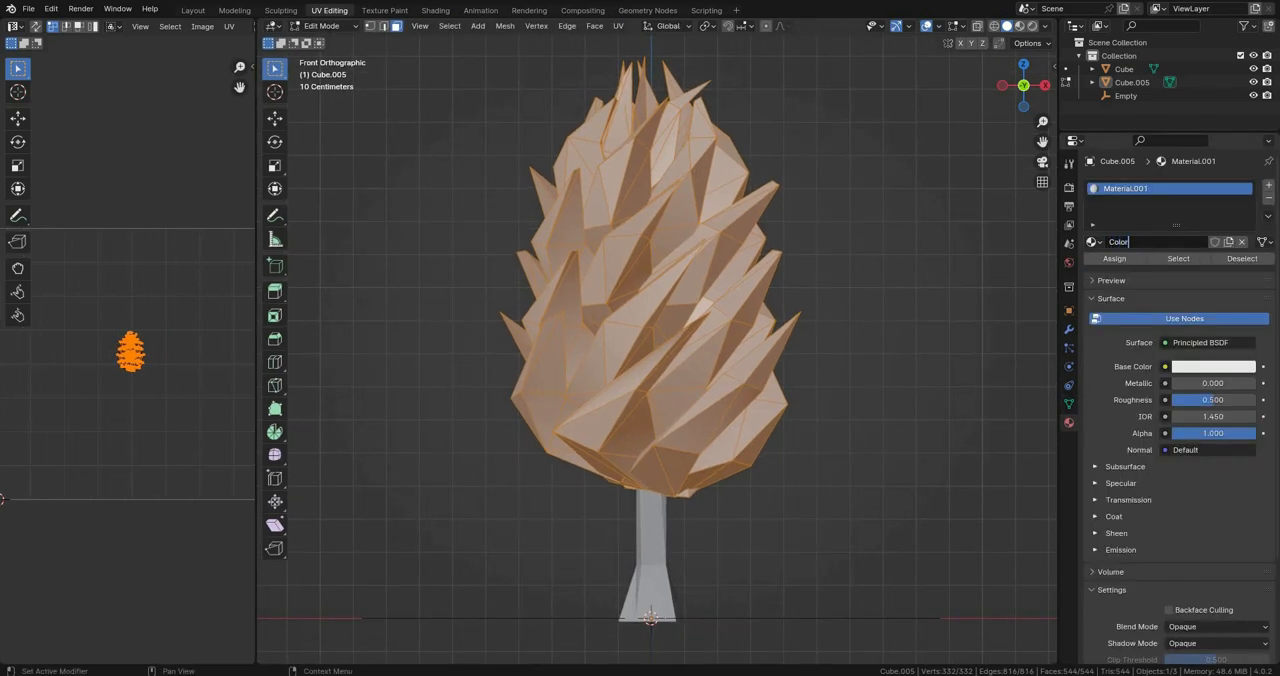
left_click(1164, 366)
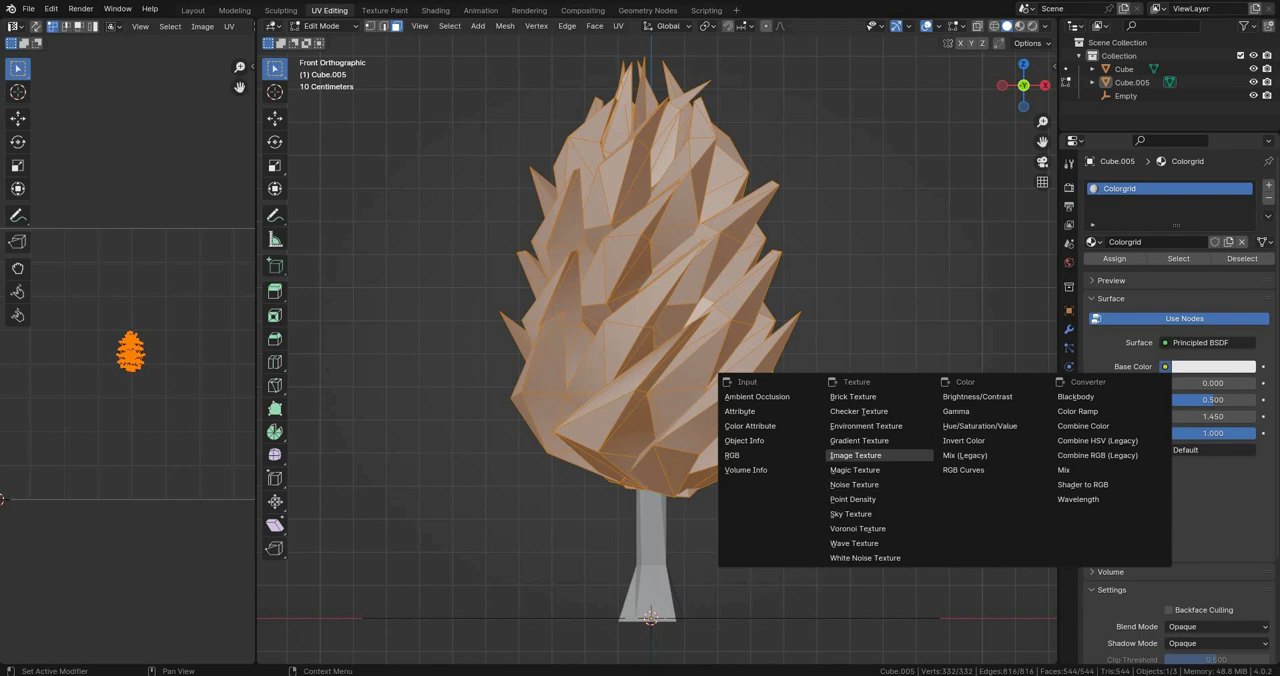
left_click(880, 455)
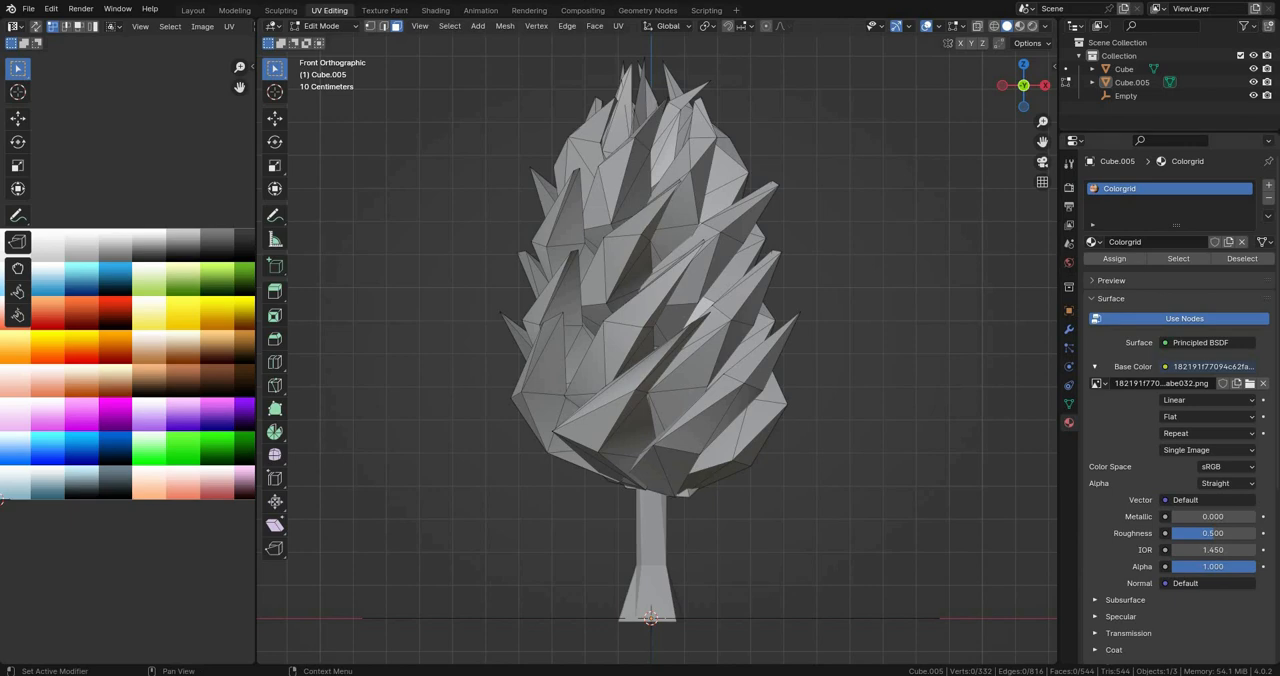
scroll(656, 345, "down", 1)
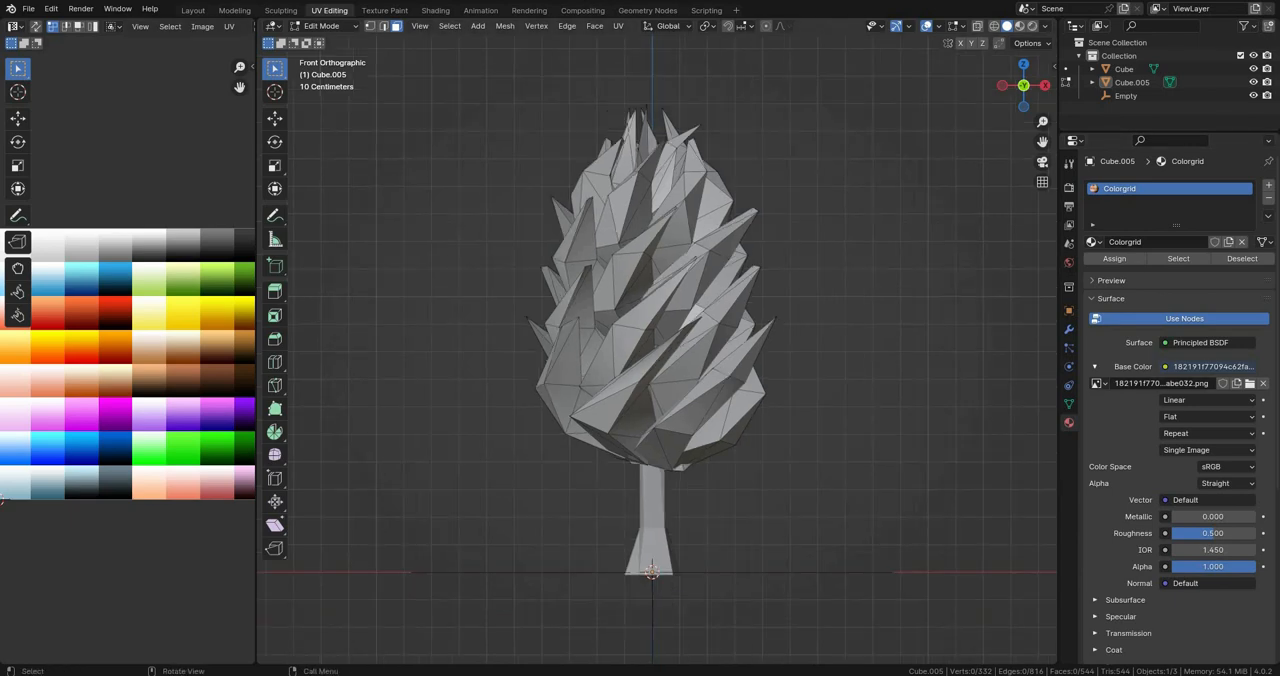
key("z")
key("2")
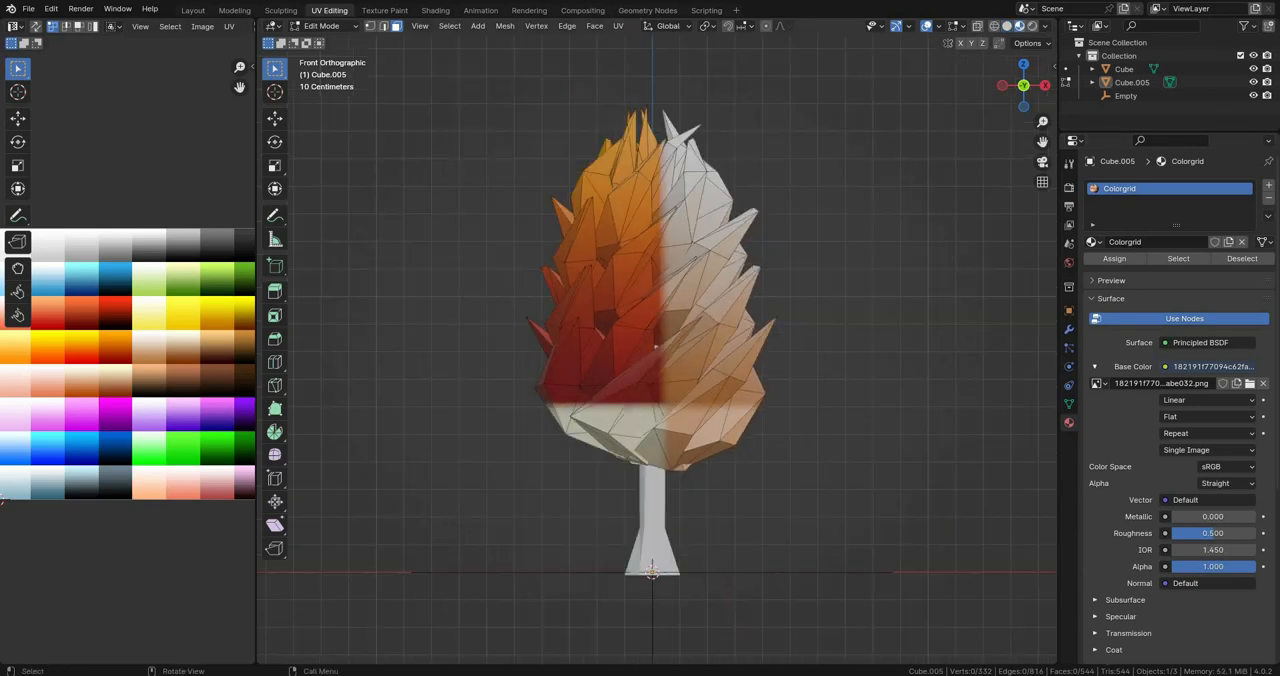
Step: Move all of the crown's UVs down onto the peach-to-brown gradient of the palette and scale them smaller
key("a")
left_click_drag(257, 350, 354, 350)
scroll(176, 359, "up", 3)
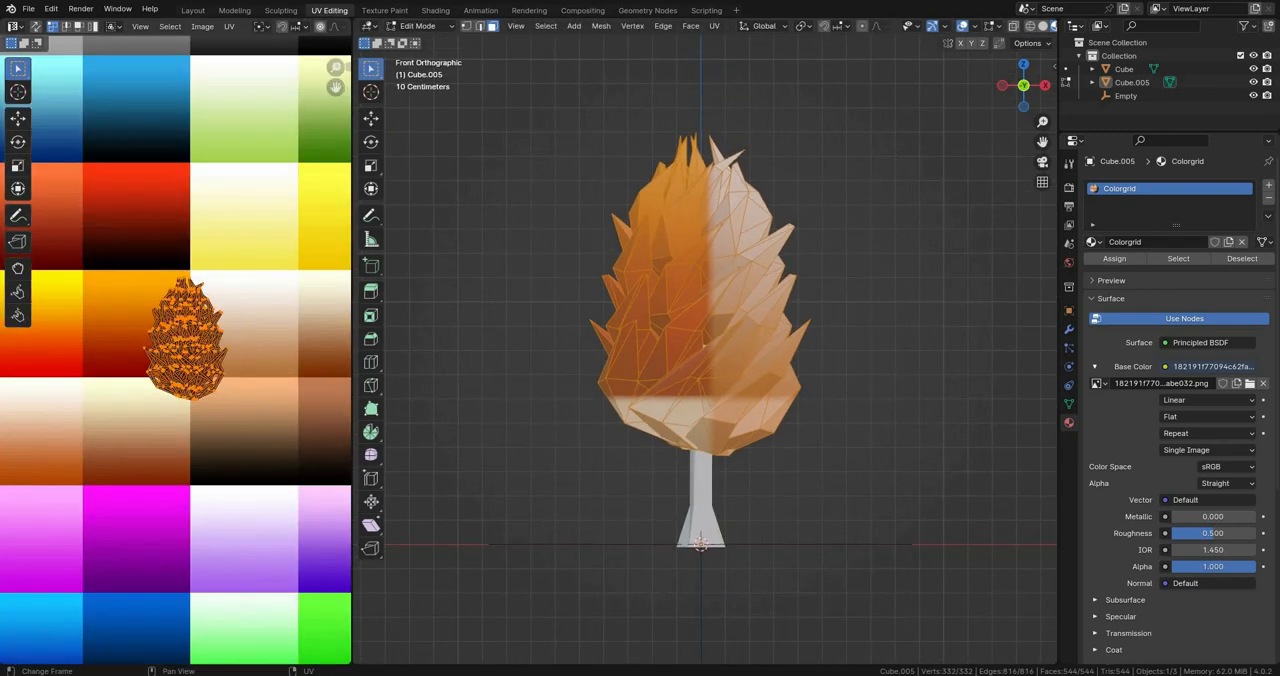
key("g")
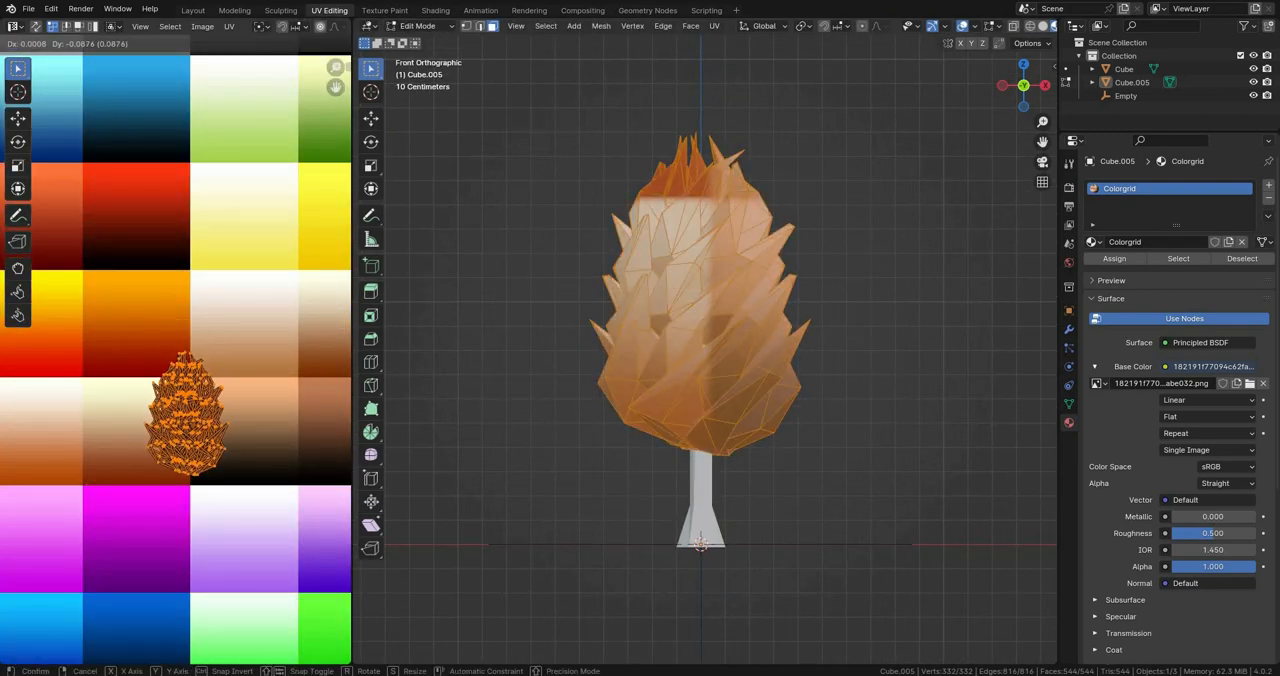
left_click(270, 366)
key("s")
left_click(220, 350)
Step: Move the crown's UVs onto the palette's yellow-to-red gradient, keeping the whole cluster inside that one colour cell
key("Tab")
left_click(868, 352)
middle_click_drag(868, 352, 905, 378)
scroll(905, 378, "up", 2)
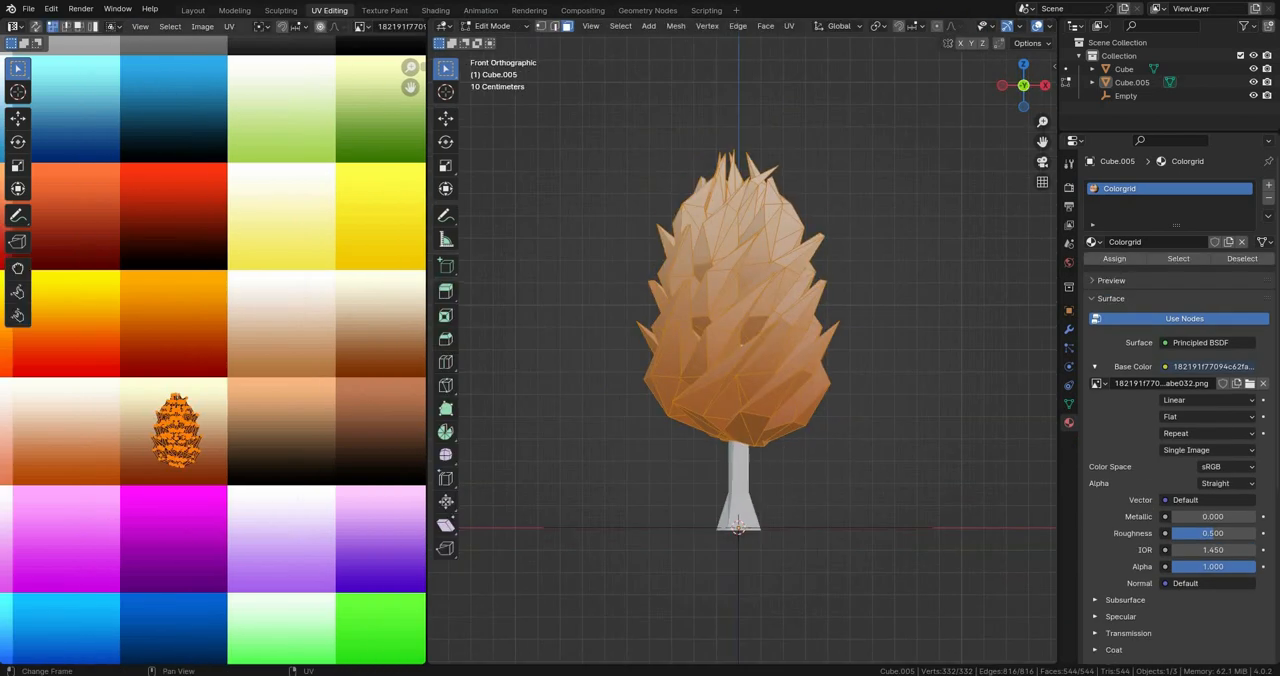
scroll(213, 356, "down", 9)
scroll(213, 356, "up", 6)
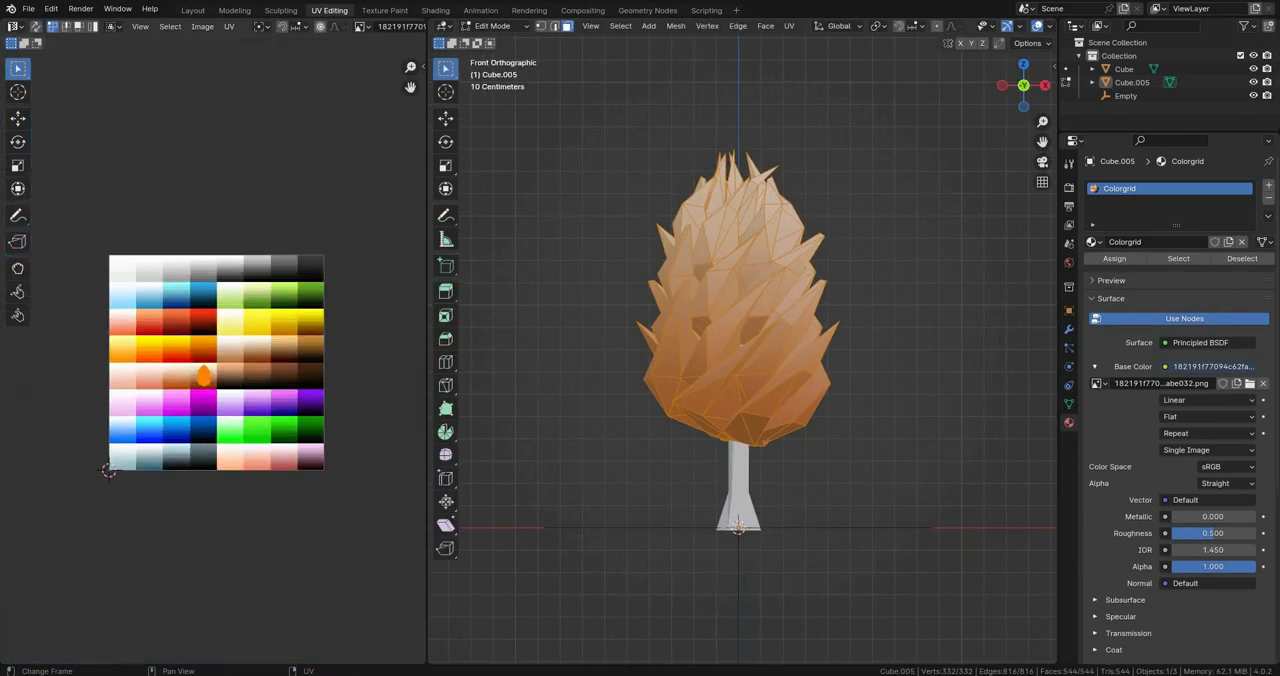
middle_click_drag(190, 335, 300, 352)
scroll(300, 352, "up", 2)
key("g")
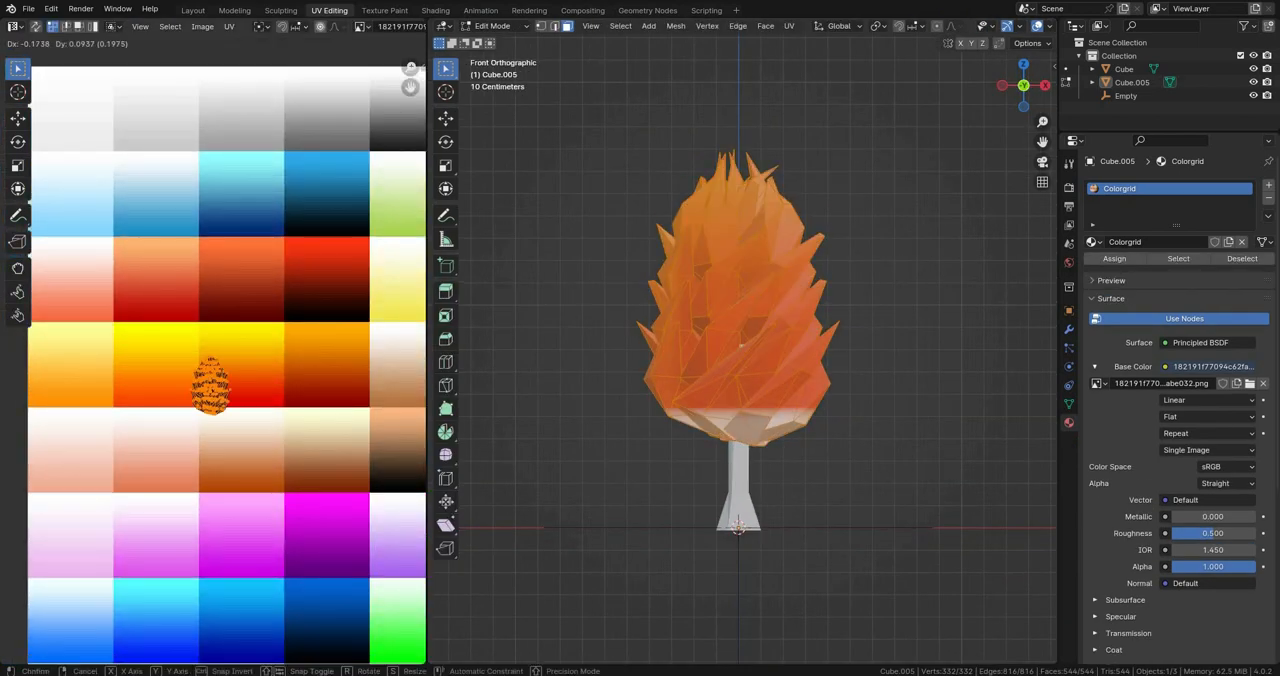
left_click(241, 367)
scroll(381, 332, "up", 2)
key("g")
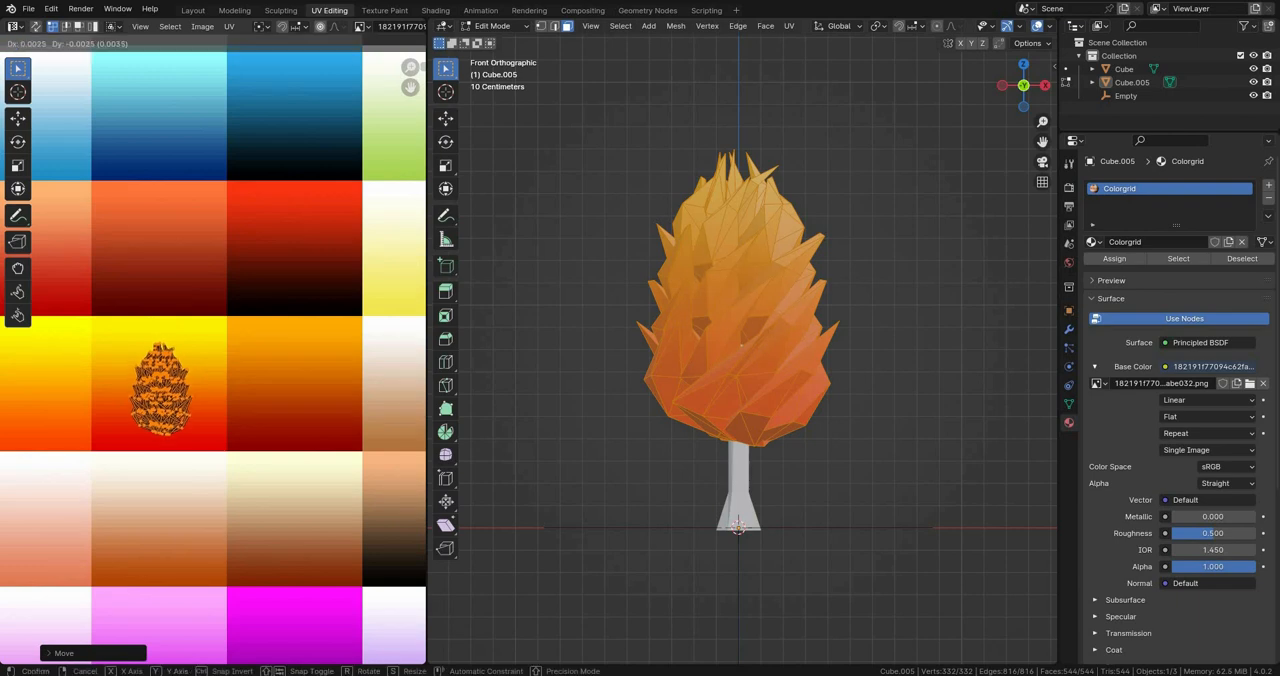
left_click(384, 335)
Step: Examine the recoloured crown in Object Mode from different angles and distances
key("Tab")
left_click(868, 352)
middle_click_drag(868, 352, 892, 382)
key("Tab")
Step: Clear the crown's selection and select one complete linked petal on its lower part in vertex mode
key("Tab")
scroll(852, 376, "up", 1)
scroll(945, 356, "down", 6)
scroll(900, 356, "up", 10)
scroll(900, 356, "down", 6)
scroll(900, 356, "up", 3)
key("Tab")
key("alt+a")
key("1")
scroll(846, 366, "up", 3)
scroll(862, 372, "down", 3)
scroll(862, 372, "up", 4)
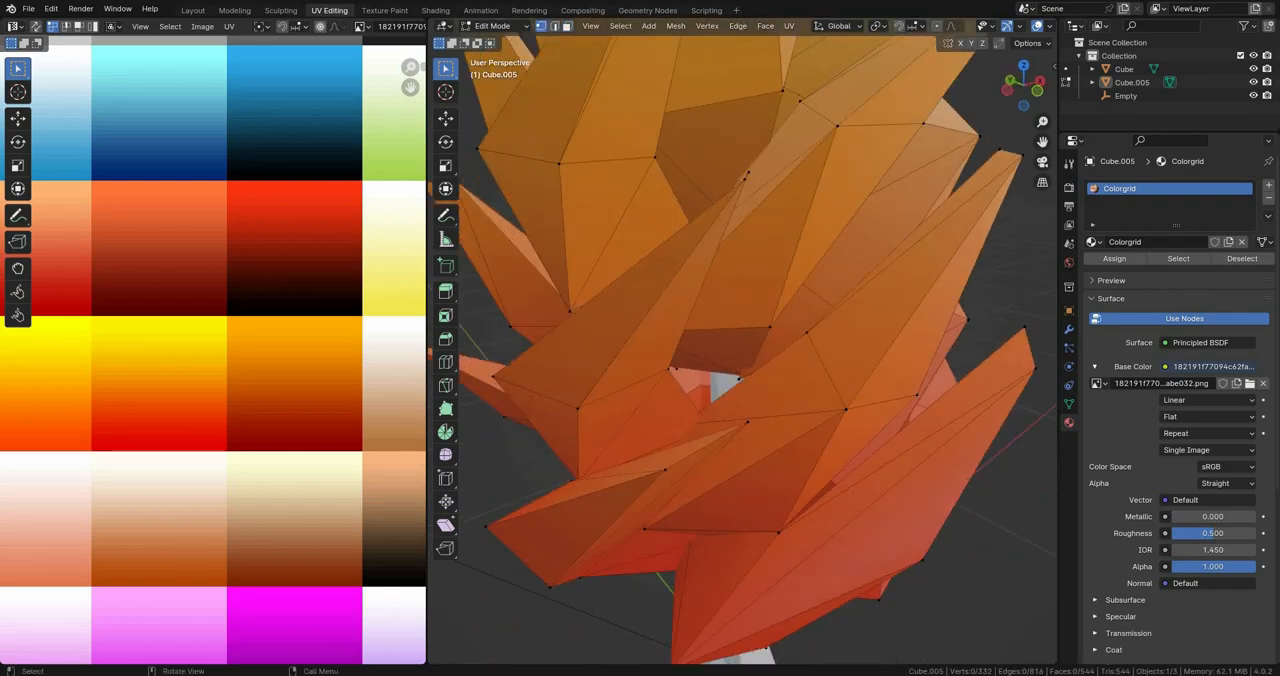
key("l")
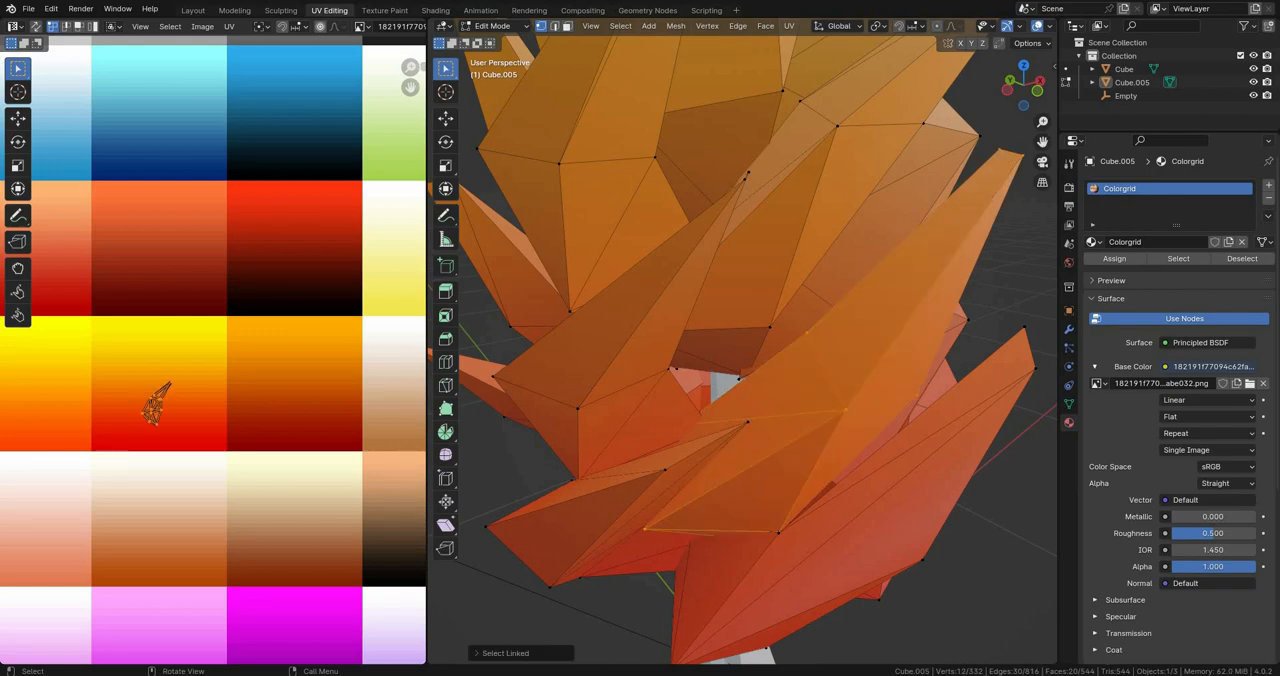
Step: Add individual linked petals scattered all around the crown to the selection, working from several sides
scroll(846, 380, "down", 2)
middle_click_drag(846, 380, 688, 342)
scroll(790, 378, "down", 2)
scroll(740, 370, "down", 1)
key("l")
key("l")
middle_click_drag(710, 400, 775, 423)
key("l")
middle_click_drag(640, 345, 722, 290)
key("l")
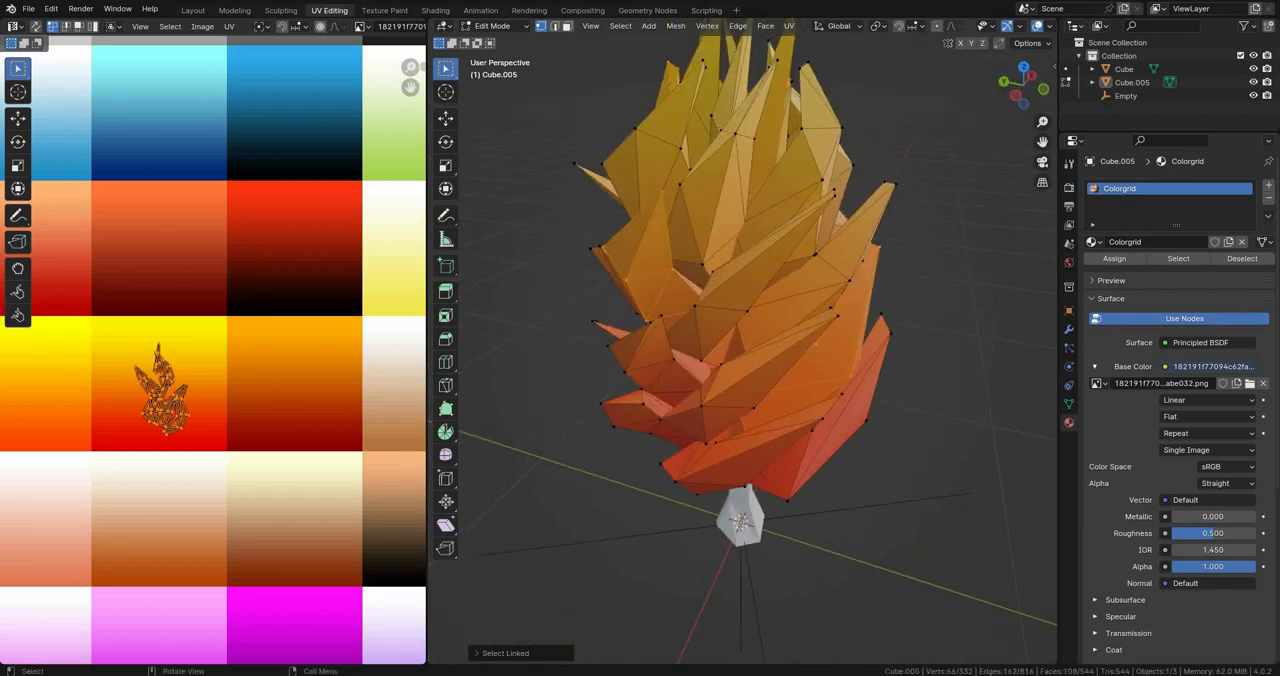
key("l")
middle_click_drag(680, 330, 730, 315)
key("l")
middle_click_drag(640, 370, 750, 395)
key("l")
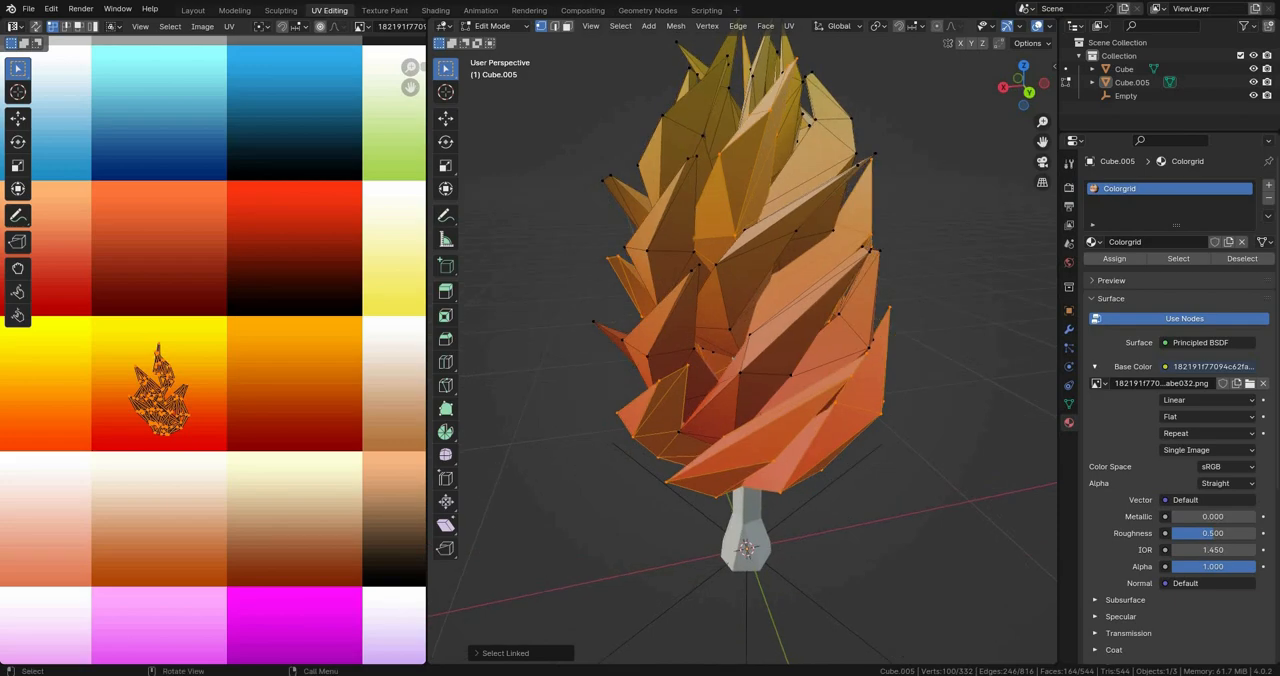
key("l")
middle_click_drag(668, 235, 815, 305)
key("l")
middle_click_drag(640, 340, 770, 300)
key("l")
key("l")
middle_click_drag(790, 340, 712, 326)
key("l")
key("KP_1")
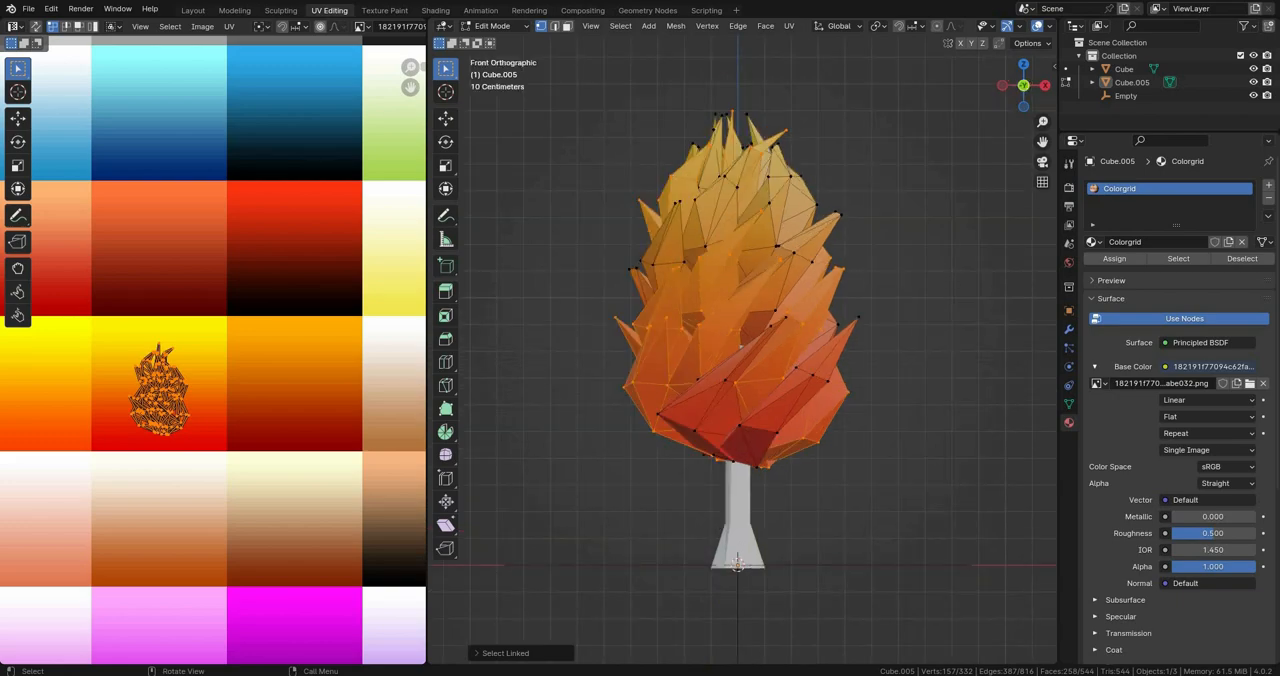
Step: Move the selected petals' UVs onto the palette's orange-to-dark-red gradient cell
scroll(213, 357, "down", 3)
scroll(213, 357, "up", 3)
scroll(213, 357, "down", 3)
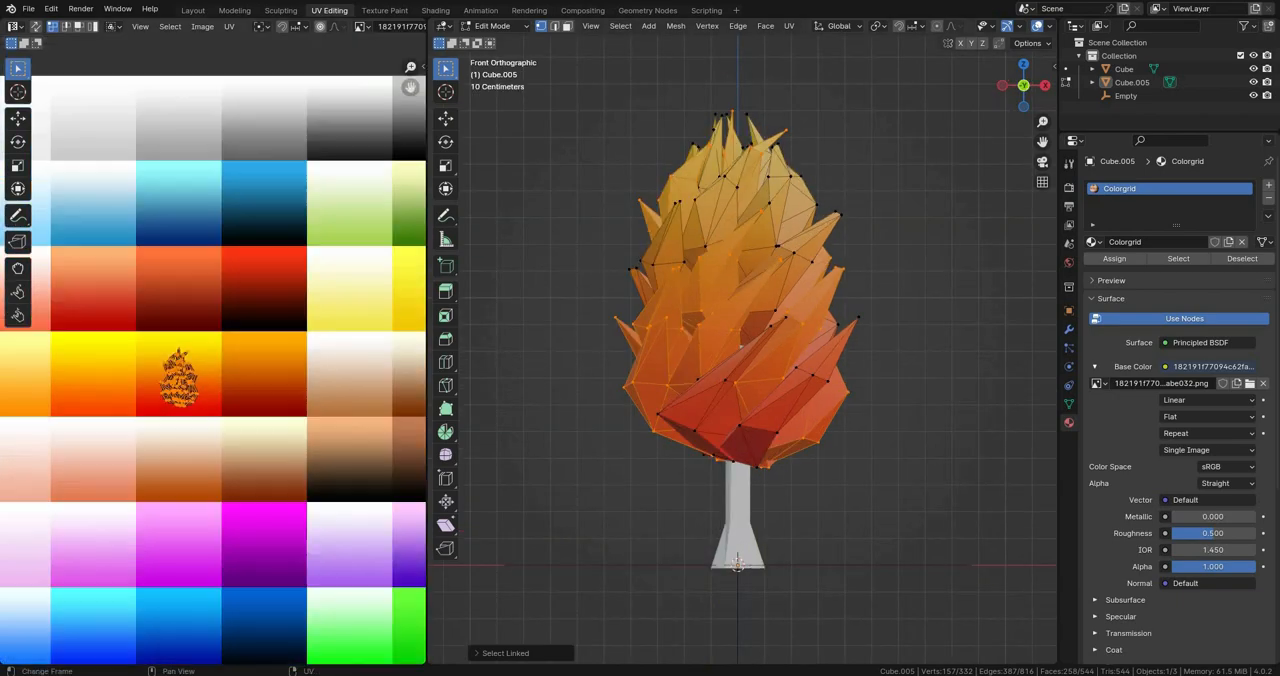
key("g")
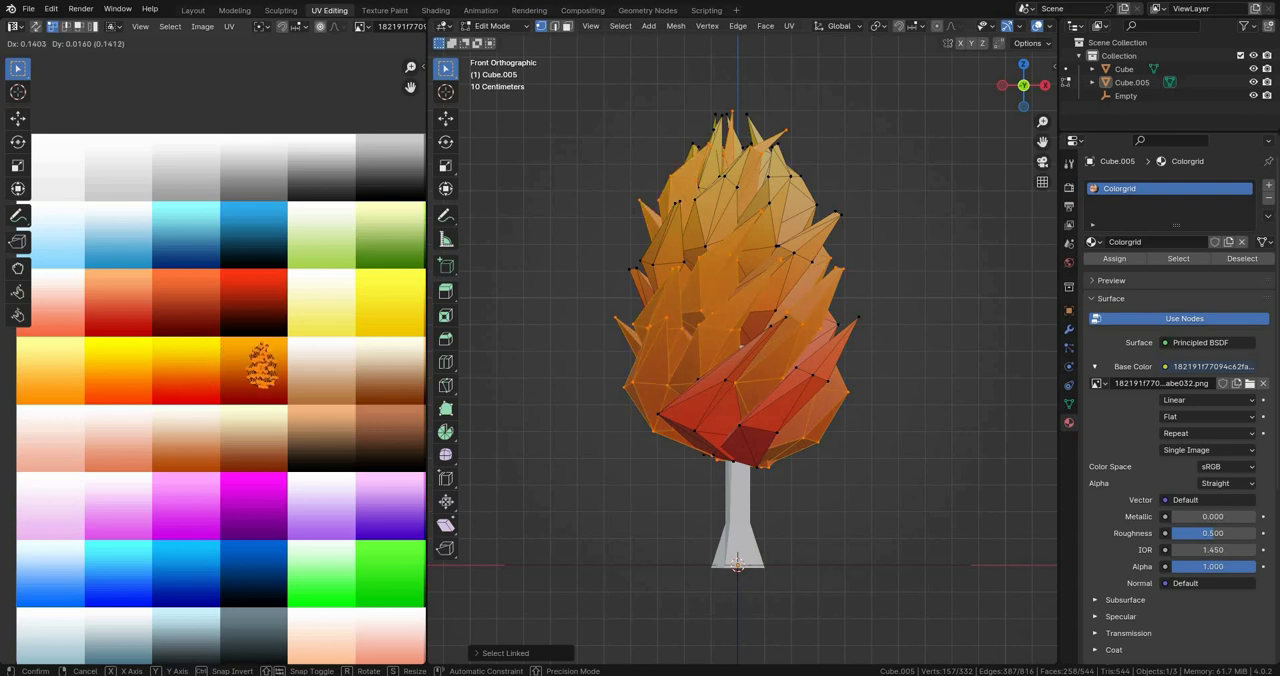
left_click(183, 307)
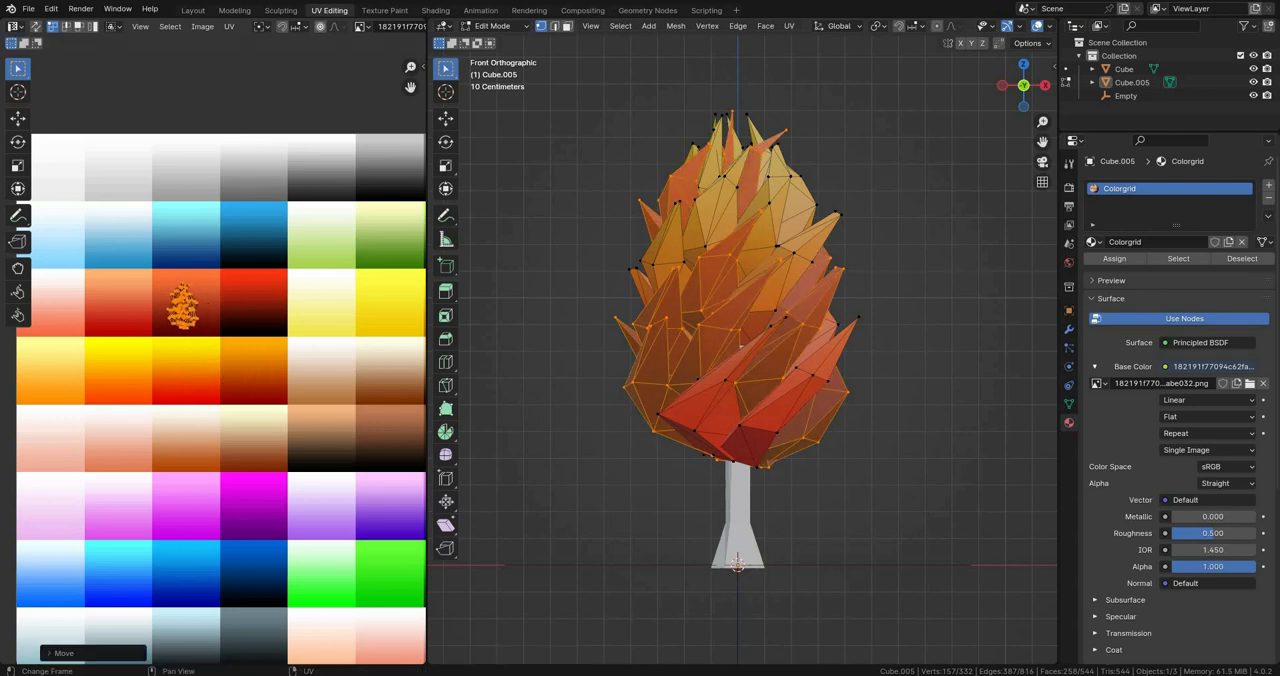
Step: Show all of the crown's UVs and select only the cluster left in the yellow-to-red cell
key("alt+a")
scroll(743, 345, "up", 1)
scroll(743, 345, "down", 2)
key("a")
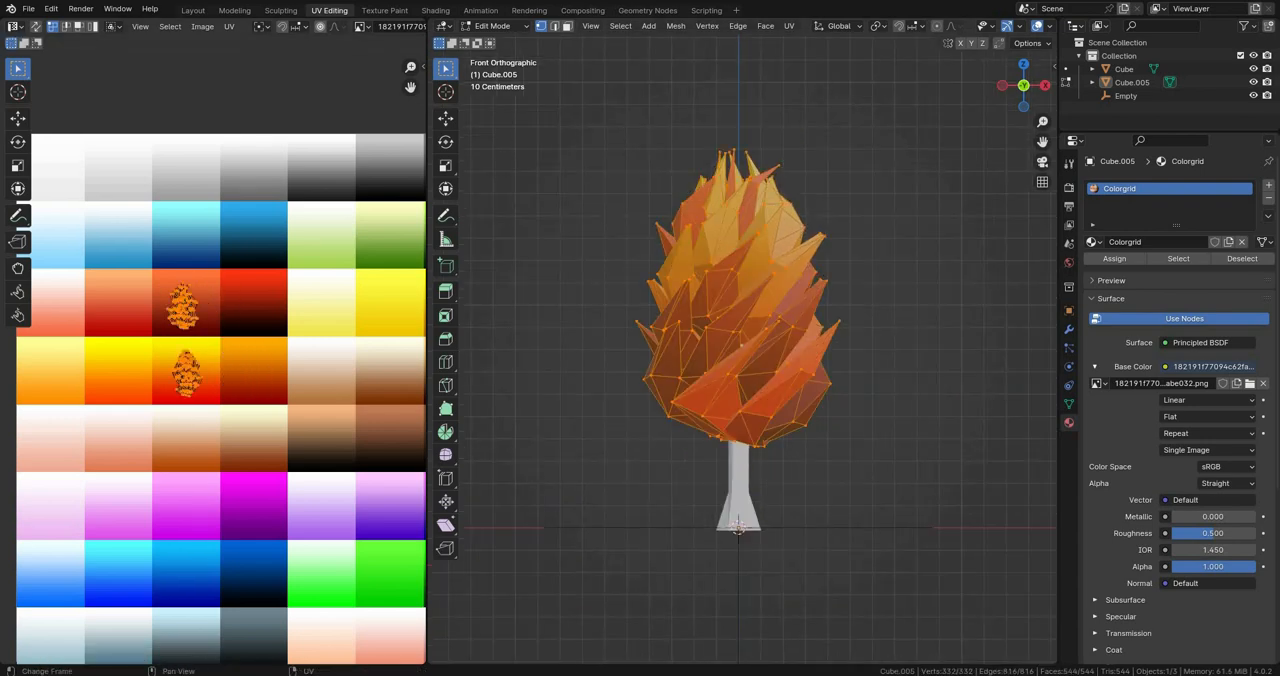
scroll(213, 355, "up", 2)
scroll(213, 355, "up", 2)
key("alt+a")
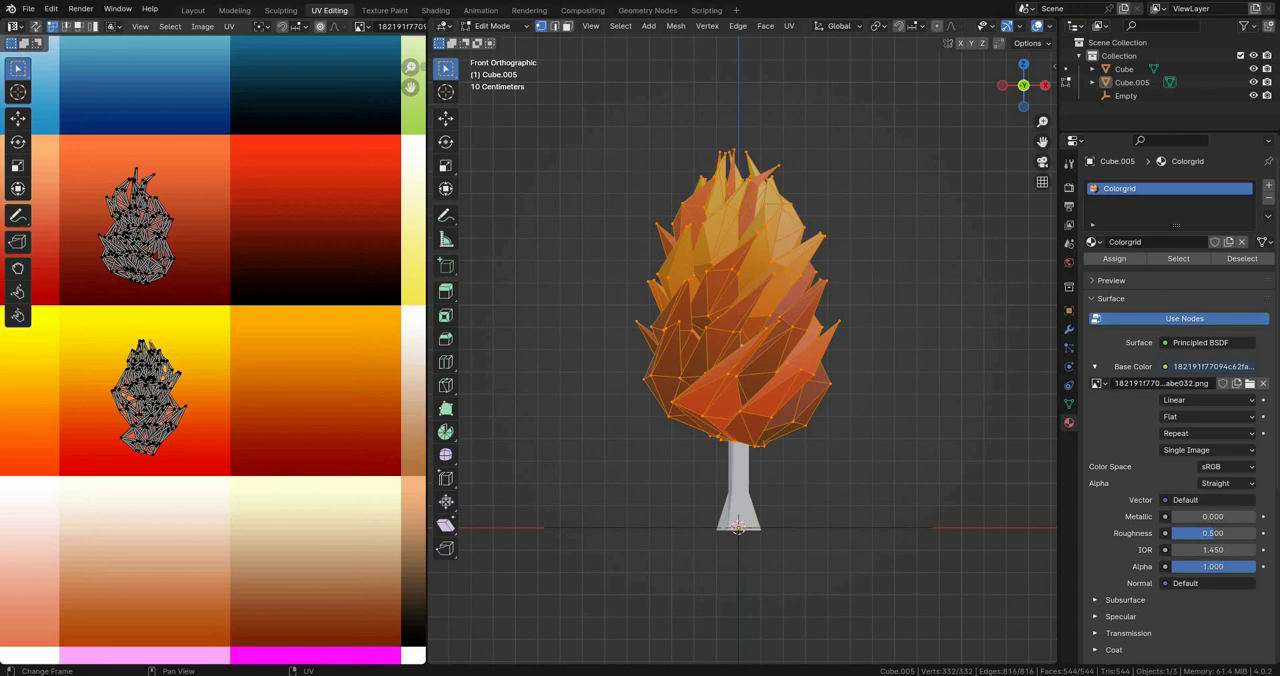
left_click_drag(261, 571, 122, 383)
key("alt+a")
left_click_drag(236, 502, 81, 328)
scroll(211, 352, "down", 1)
Step: Try the remaining petals' UVs on the neighbouring orange and yellow gradient cells and check the crown in Object Mode
key("g")
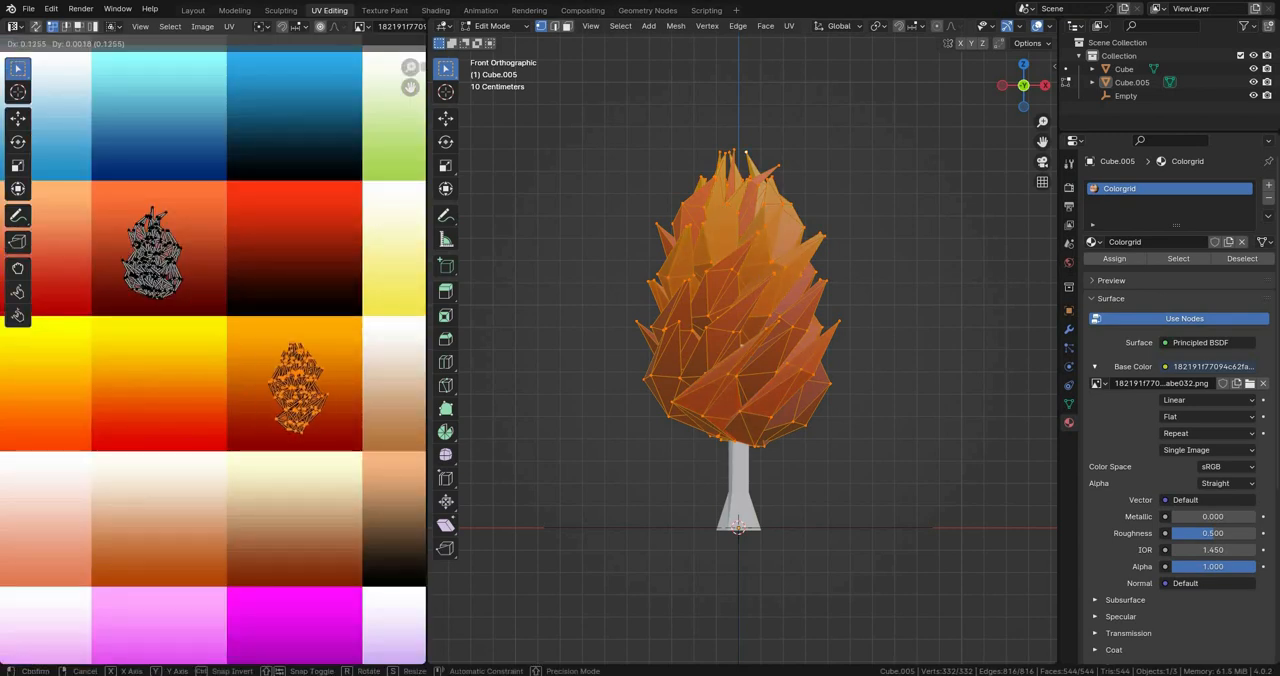
left_click(206, 332)
scroll(206, 336, "down", 3)
key("g")
left_click(84, 346)
key("Tab")
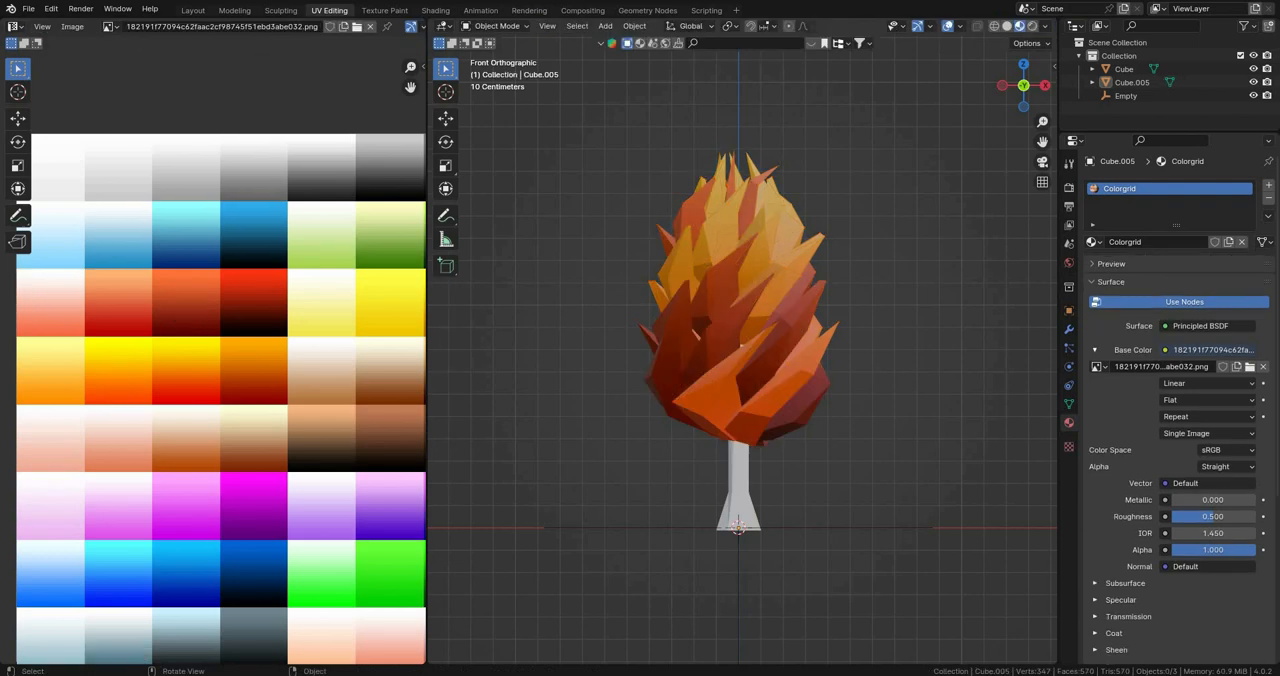
Step: Move the remaining petals' UVs onto the light-orange-to-red gradient cell and check the crown in Object Mode
key("Tab")
key("g")
left_click(38, 338)
key("g")
left_click(104, 270)
key("Tab")
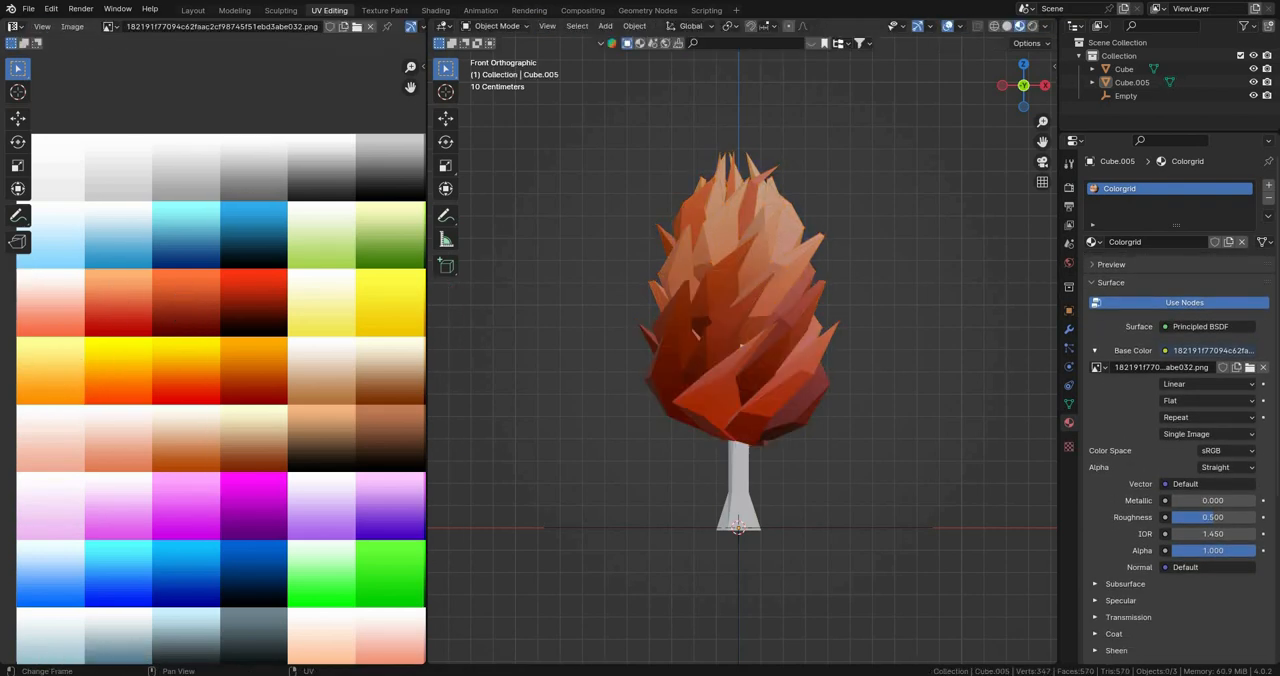
Step: Fine-tune the position of each crown UV cluster inside its own orange gradient cell
key("Tab")
key("g")
left_click(108, 272)
left_click(108, 272)
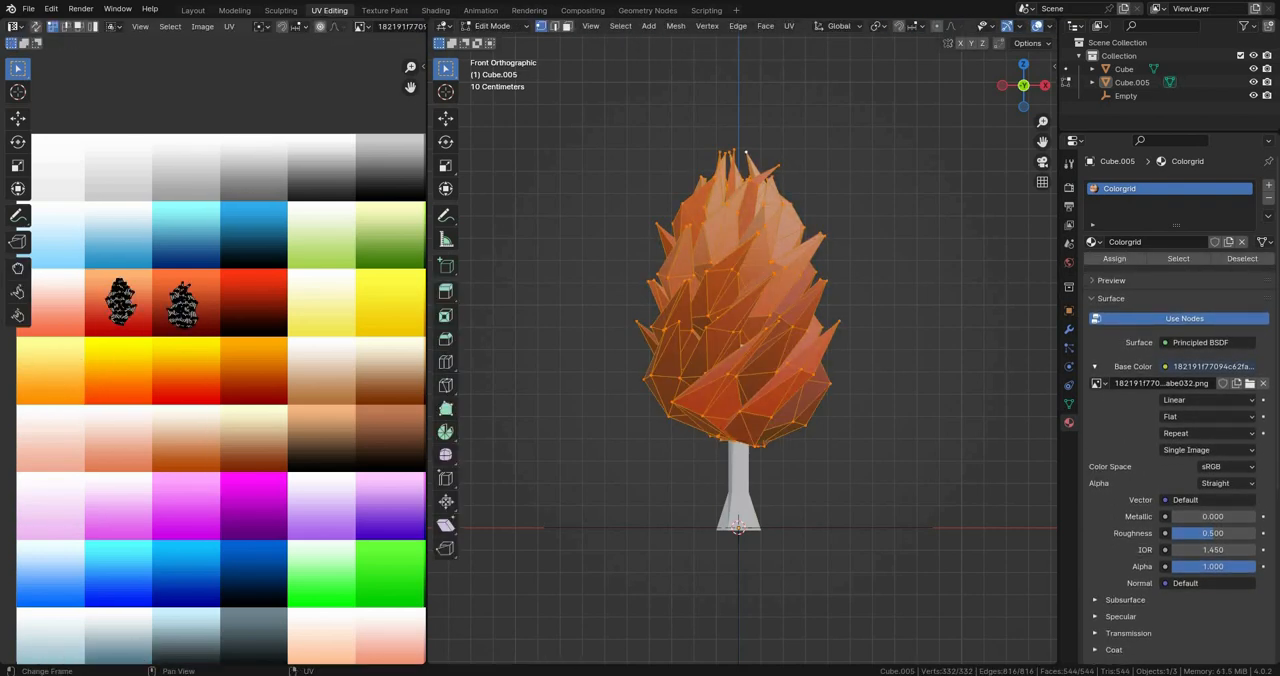
left_click(183, 303)
key("g")
left_click(185, 302)
key("Tab")
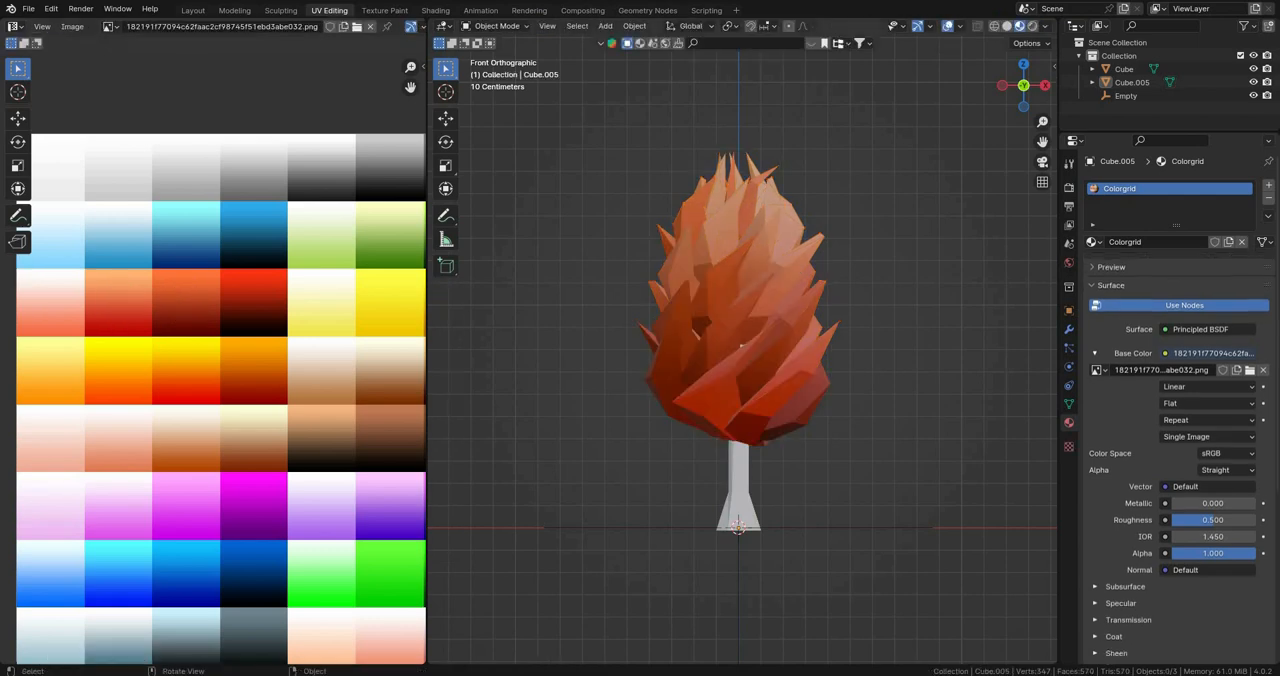
Step: Select the trunk in front view and select its entire mesh in Edit Mode
scroll(740, 340, "down", 6)
middle_click_drag(740, 340, 795, 368)
scroll(795, 368, "up", 6)
key("KP_1")
left_click(740, 490)
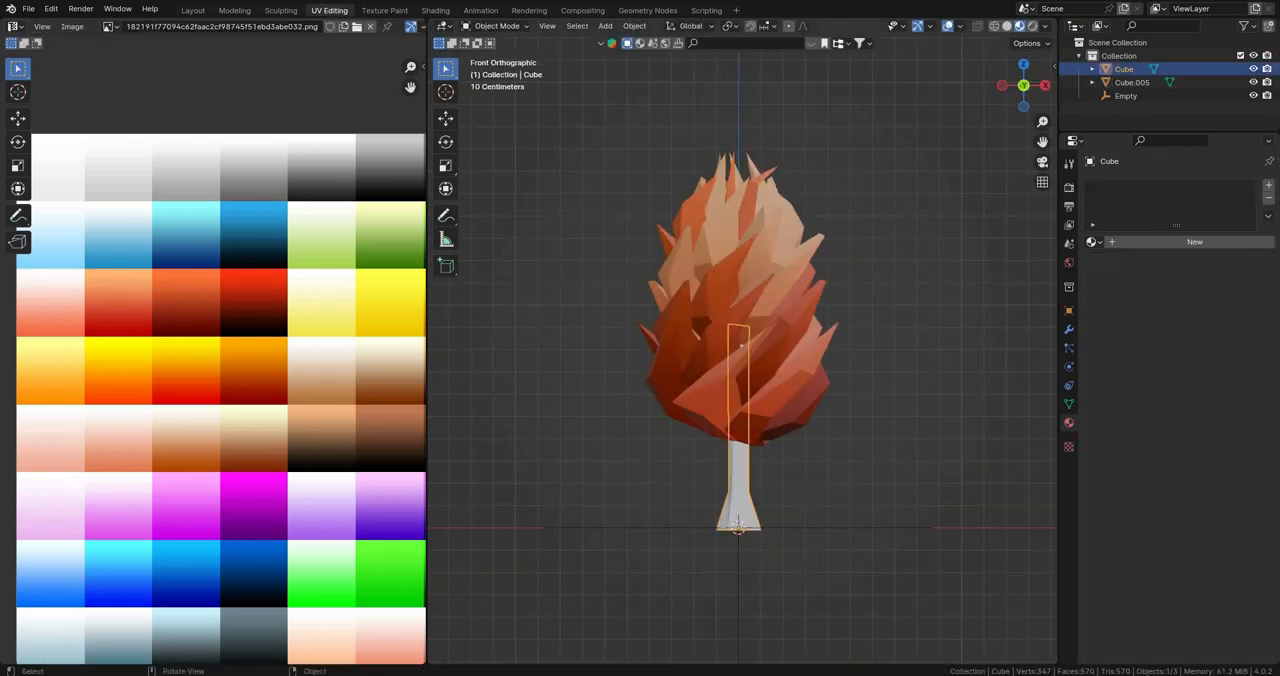
middle_click_drag(740, 490, 712, 413, "shift")
scroll(712, 413, "up", 4)
scroll(712, 413, "down", 3)
middle_click_drag(706, 470, 778, 468, "shift")
key("Tab")
scroll(784, 470, "up", 1)
key("a")
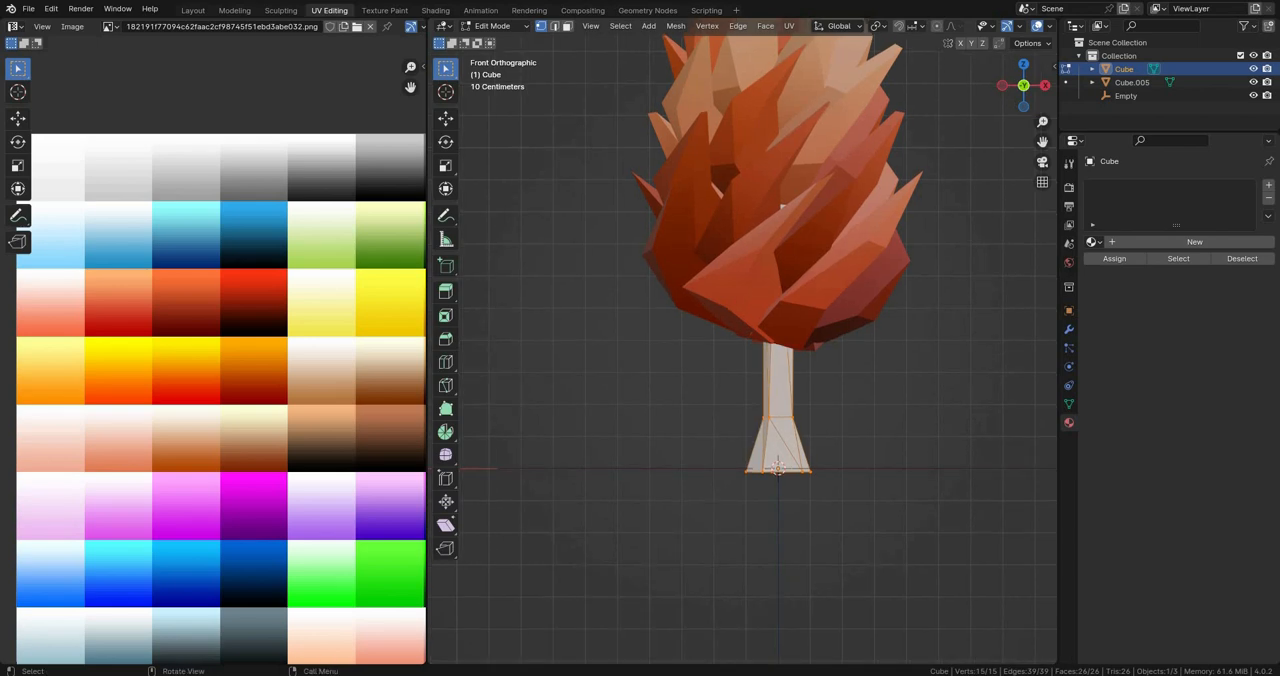
Step: Unwrap the trunk with Project from View and assign it the existing Colorgrid material
key("u")
key("Return")
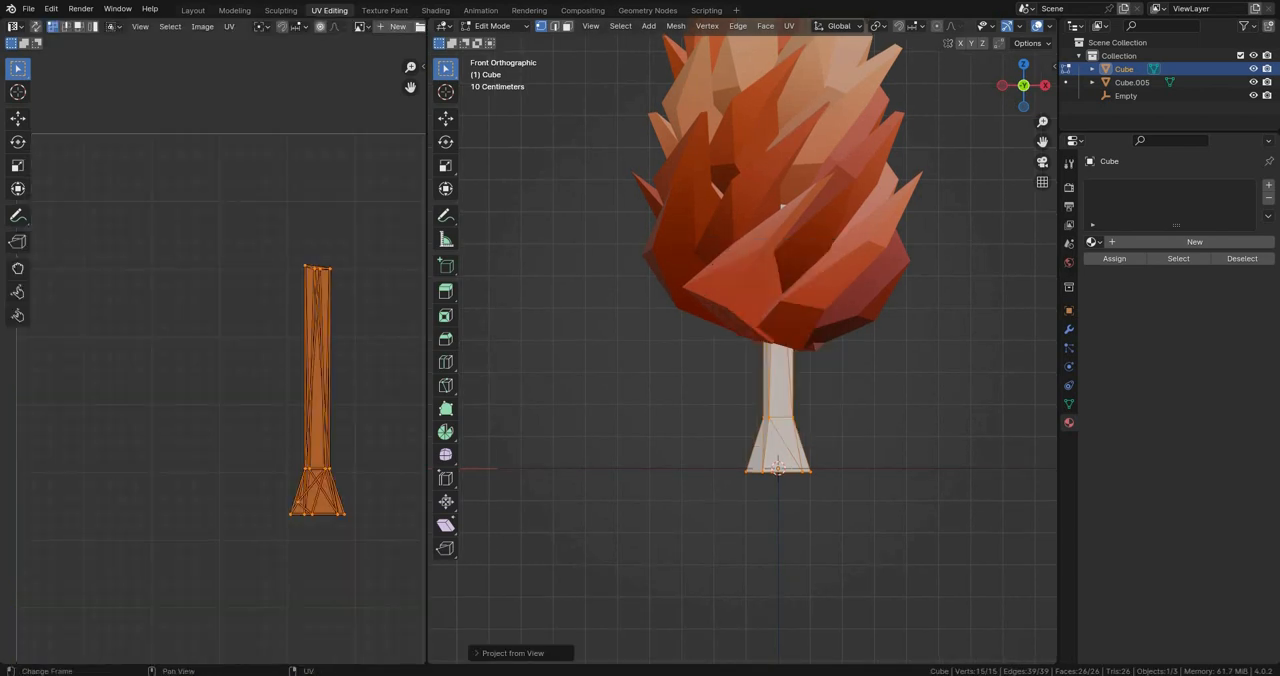
left_click(1094, 242)
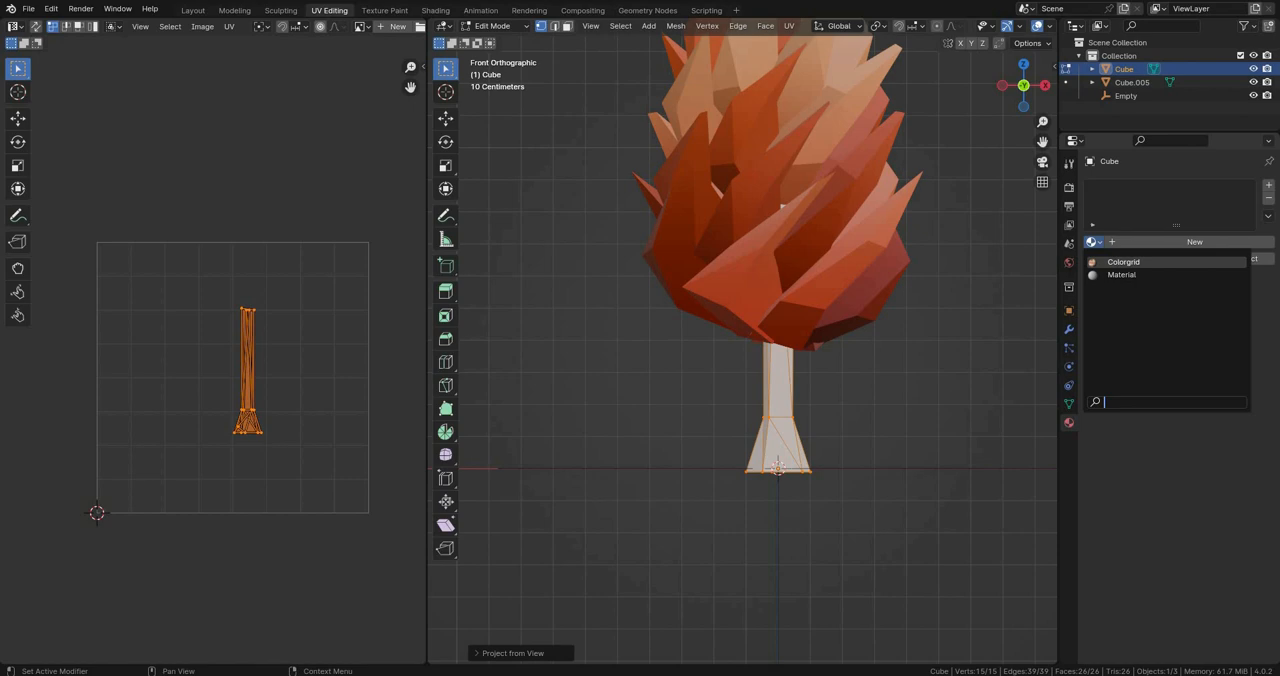
left_click(1124, 262)
Step: Scale down the trunk's UVs and move them onto the palette's brown gradient, keeping them inside one colour cell
scroll(742, 341, "up", 1)
scroll(262, 372, "up", 2)
scroll(262, 372, "down", 1)
key("s")
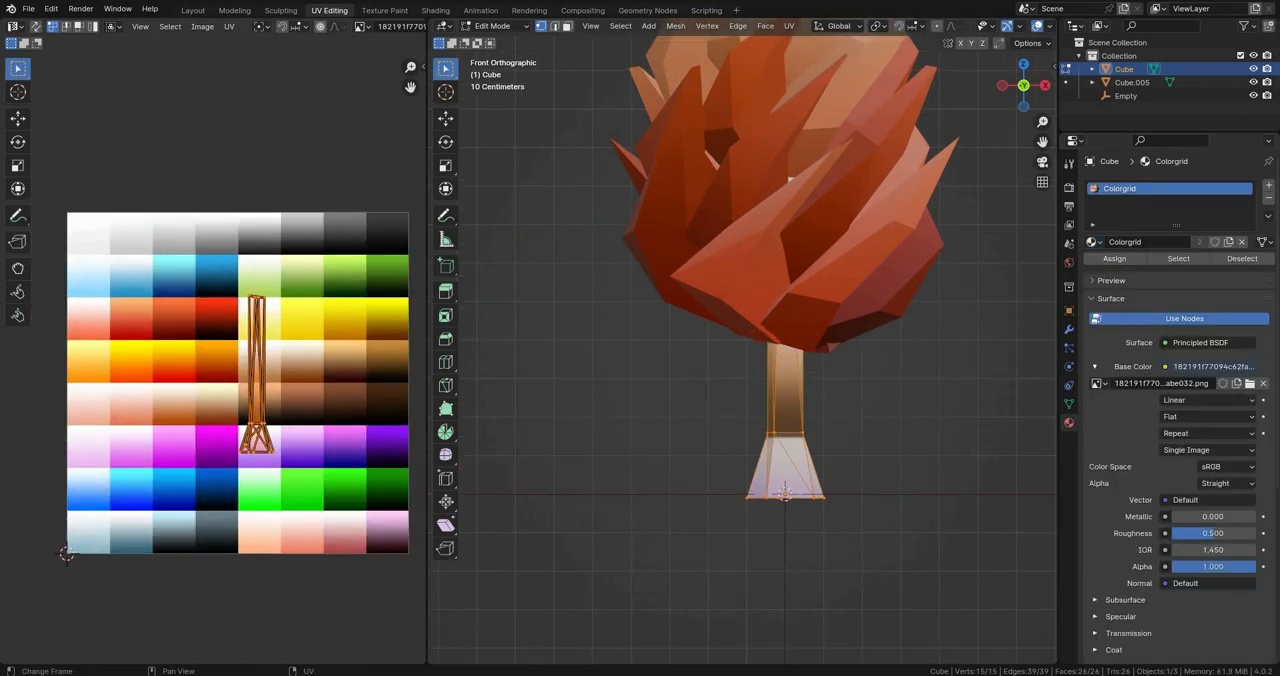
left_click(270, 382)
scroll(216, 356, "up", 2)
key("g")
left_click(201, 391)
middle_click_drag(201, 391, 27, 328)
key("g")
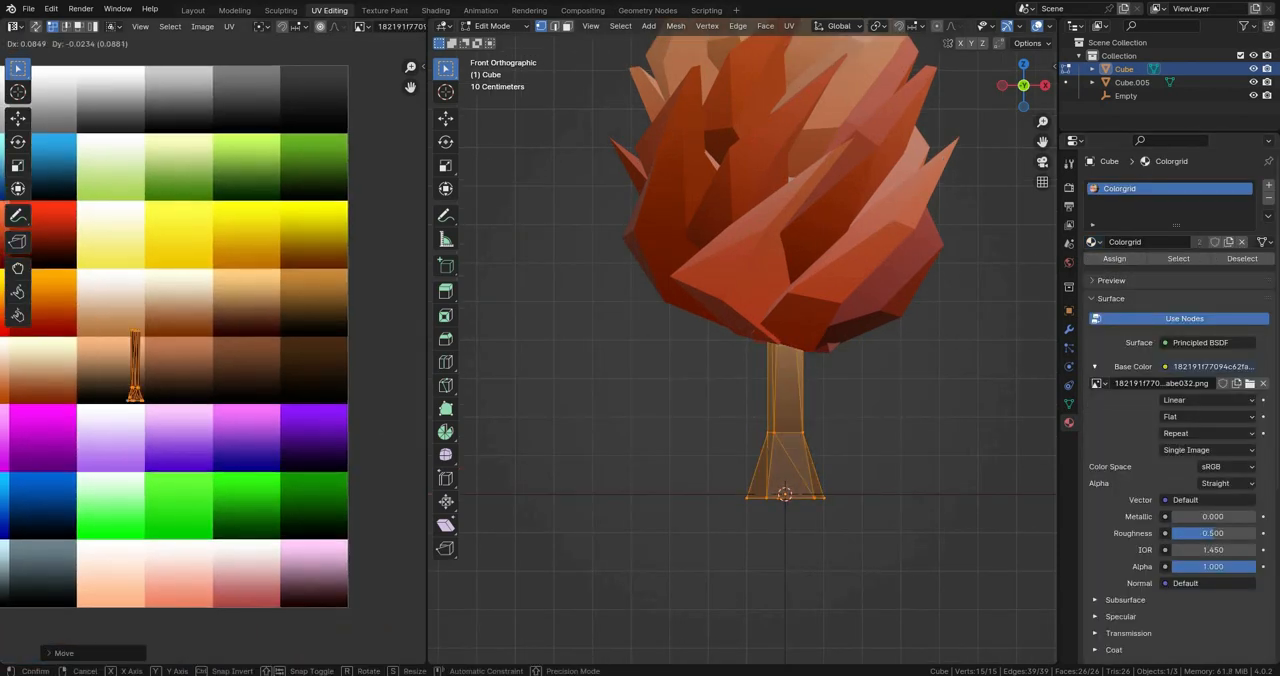
left_click(118, 337)
key("Tab")
Step: Examine the fully coloured tree in Object Mode from different angles and distances
key("Tab")
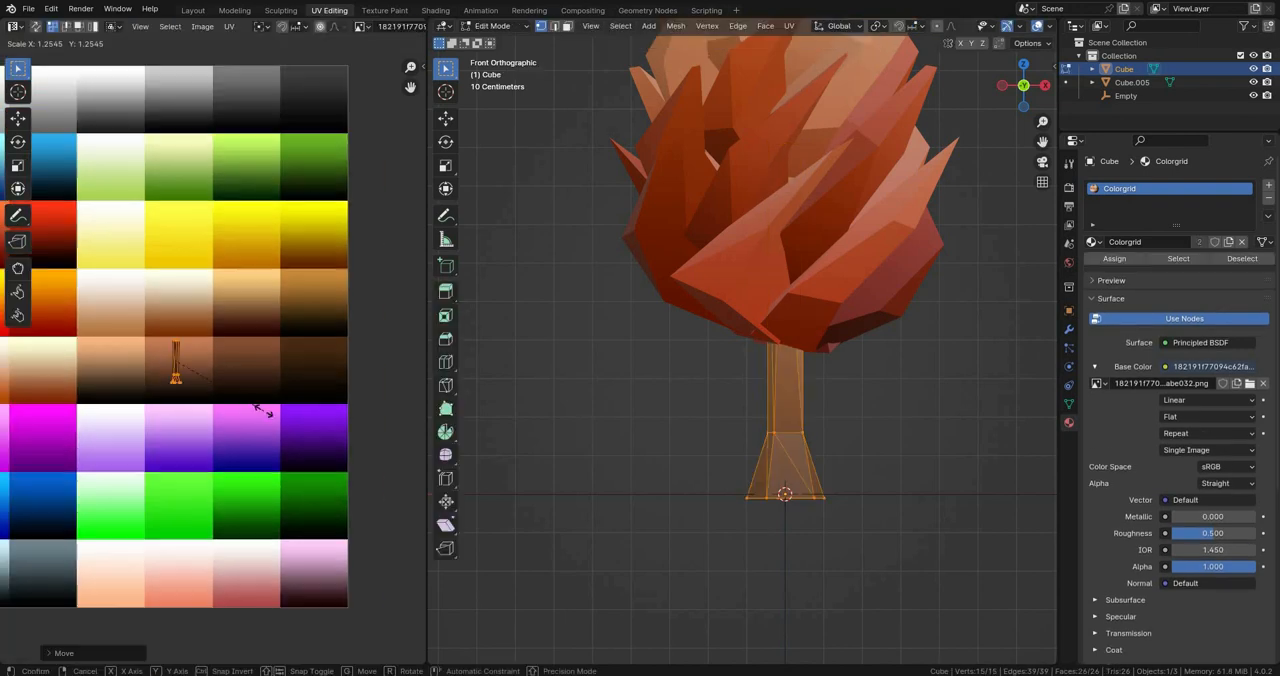
key("Tab")
left_click(880, 430)
scroll(742, 341, "down", 4)
middle_click_drag(800, 400, 825, 445)
scroll(742, 341, "up", 2)
scroll(742, 341, "down", 3)
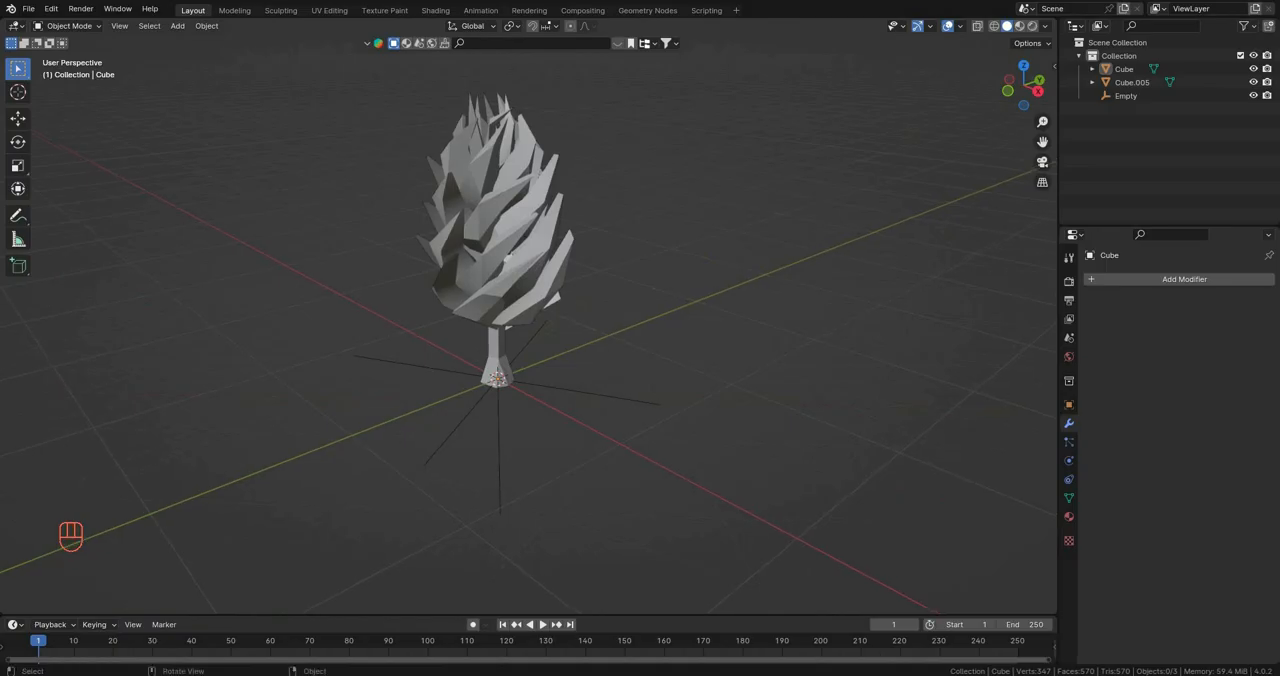
middle_click_drag(540, 440, 605, 425)
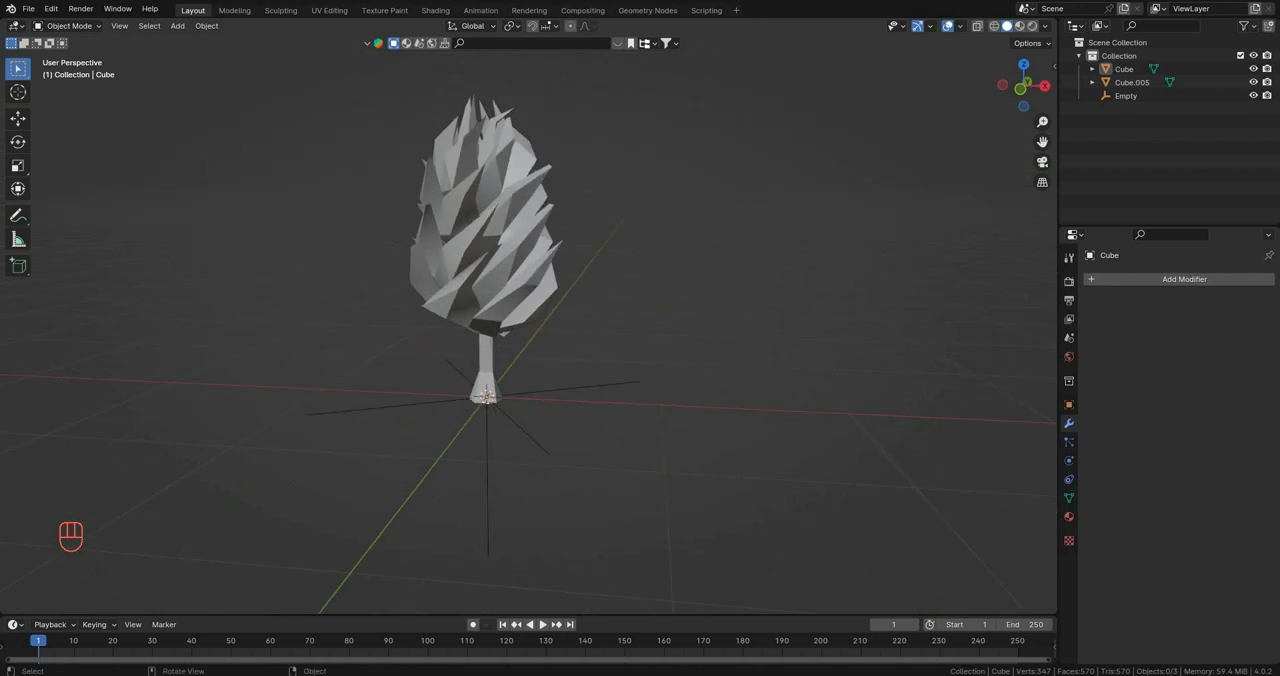
Step: Delete the Empty from the scene in the Layout workspace and check the remaining trunk object
left_click(488, 485)
key("x")
middle_click_drag(540, 330, 596, 337)
scroll(528, 316, "up", 3)
left_click(1092, 69)
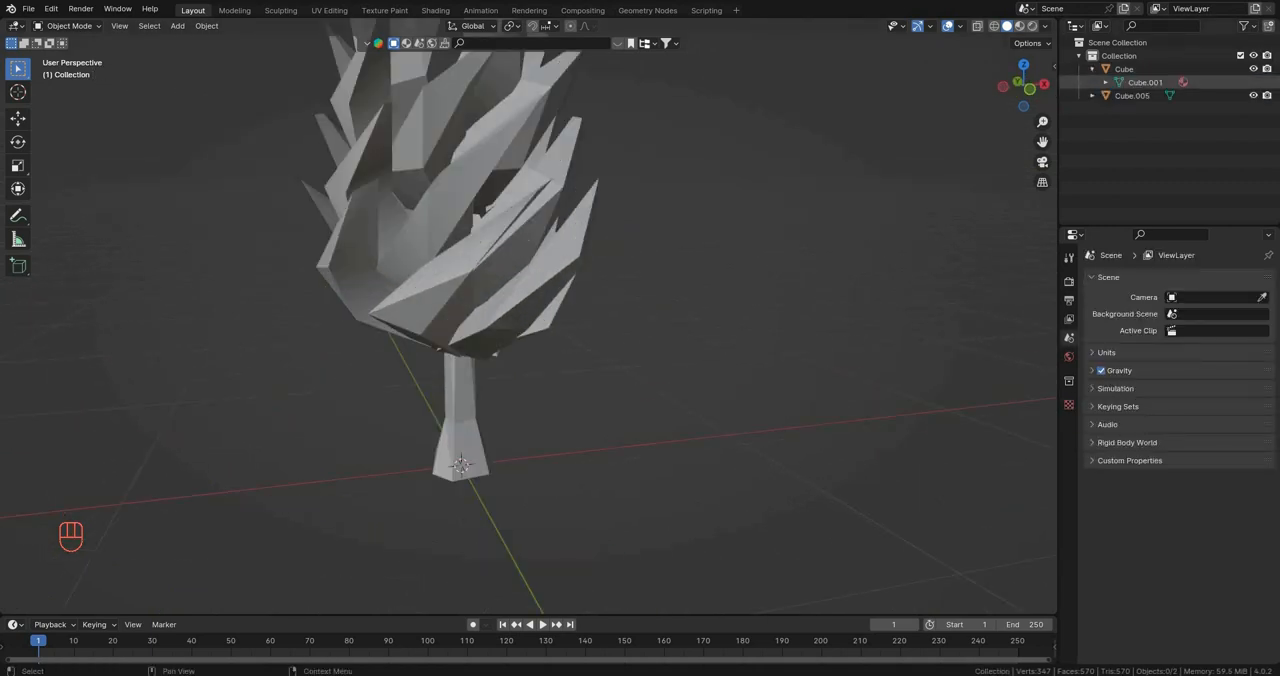
left_click(1092, 69)
Step: Select the trunk and the crown together, with the trunk as the active object
left_click(1131, 82)
middle_click_drag(780, 300, 708, 328)
left_click(455, 400)
scroll(600, 340, "down", 5)
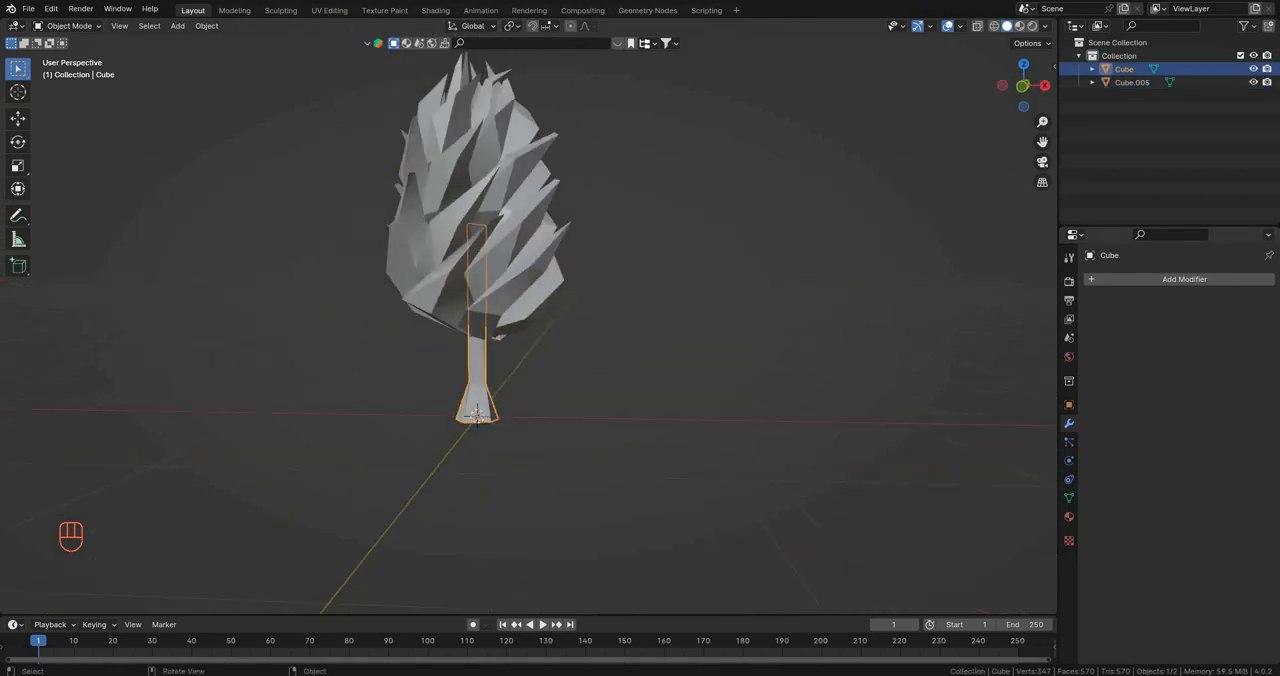
left_click(640, 350)
left_click_drag(733, 448, 271, 108)
scroll(271, 108, "up", 3)
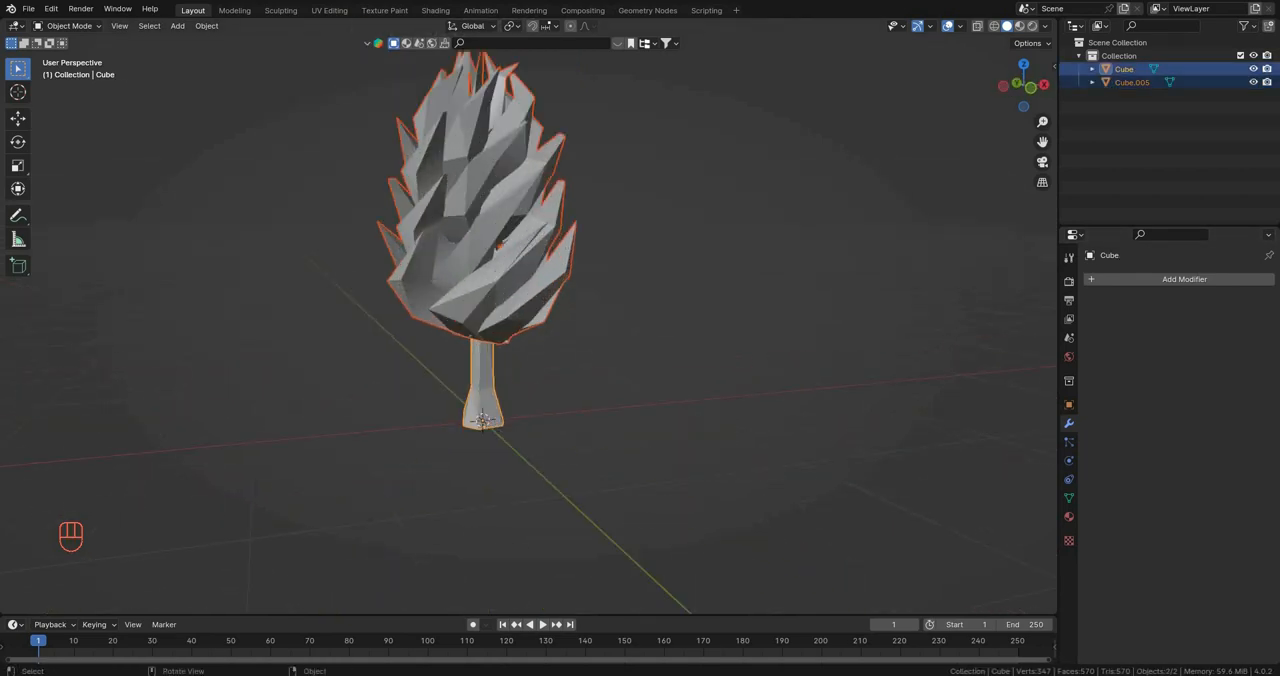
Step: Export the selected objects as an FBX file named Tutorial Tree.fbx, limited to Selected Objects
left_click(28, 8)
mouse_move(50, 211)
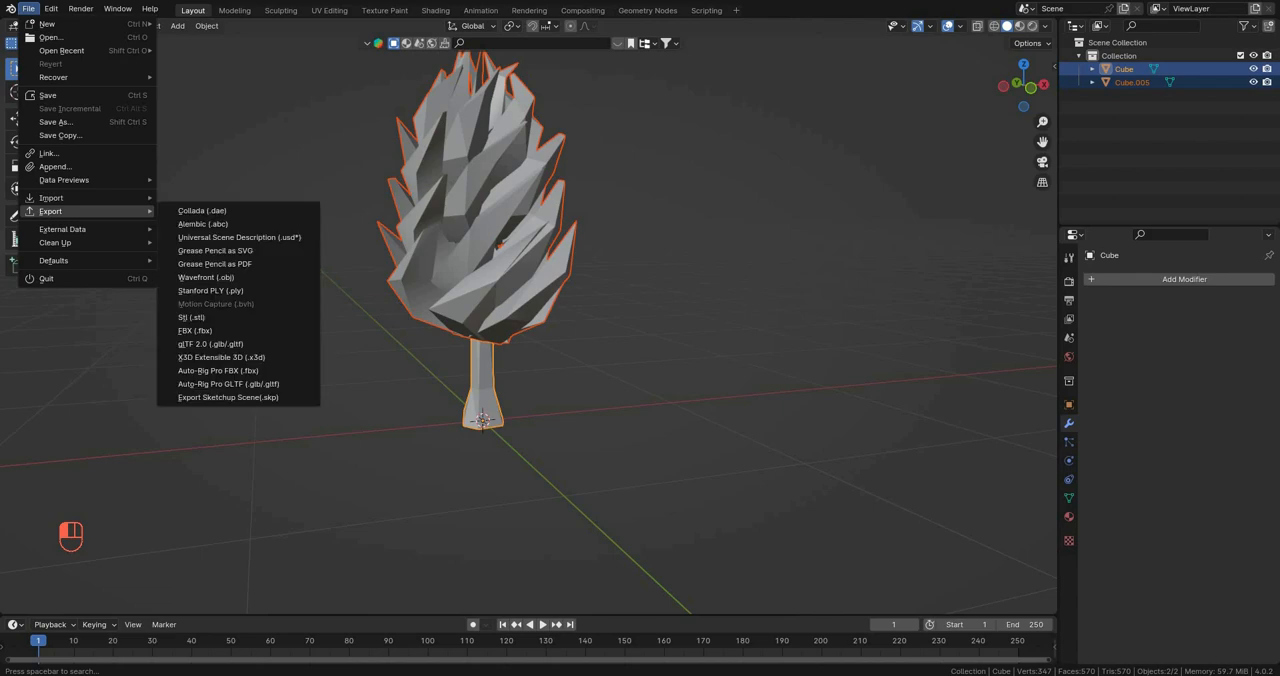
left_click(196, 330)
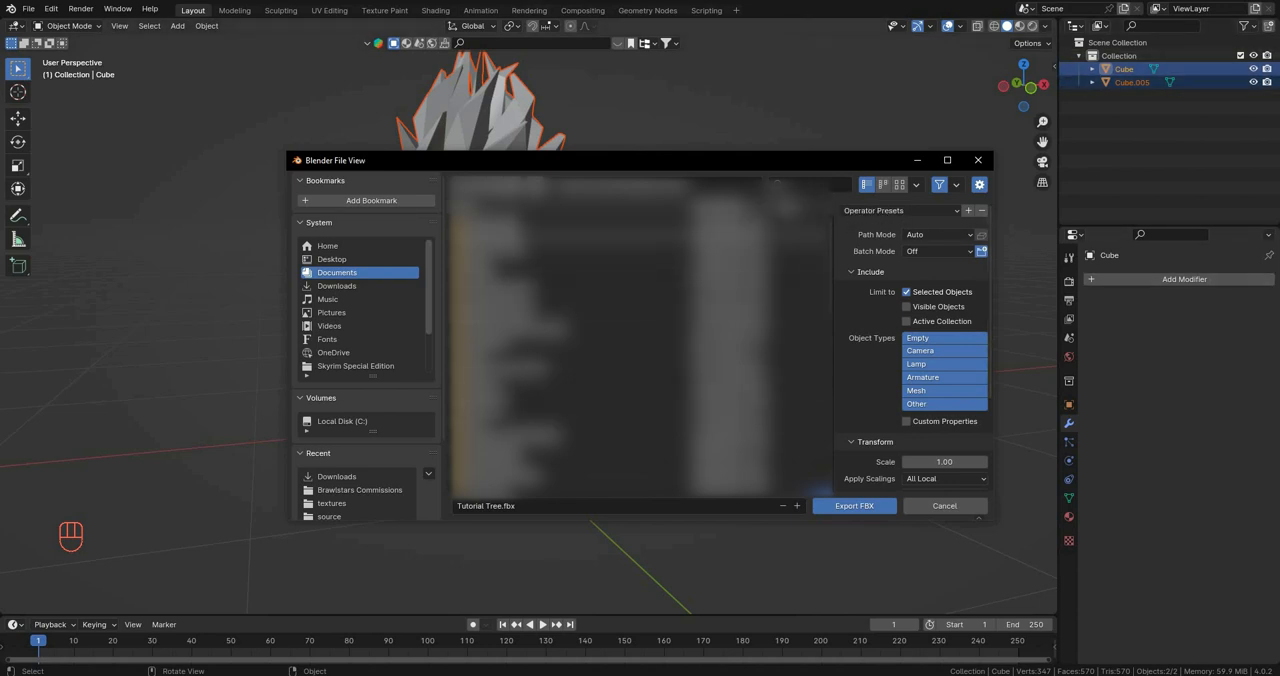
left_click(854, 505)
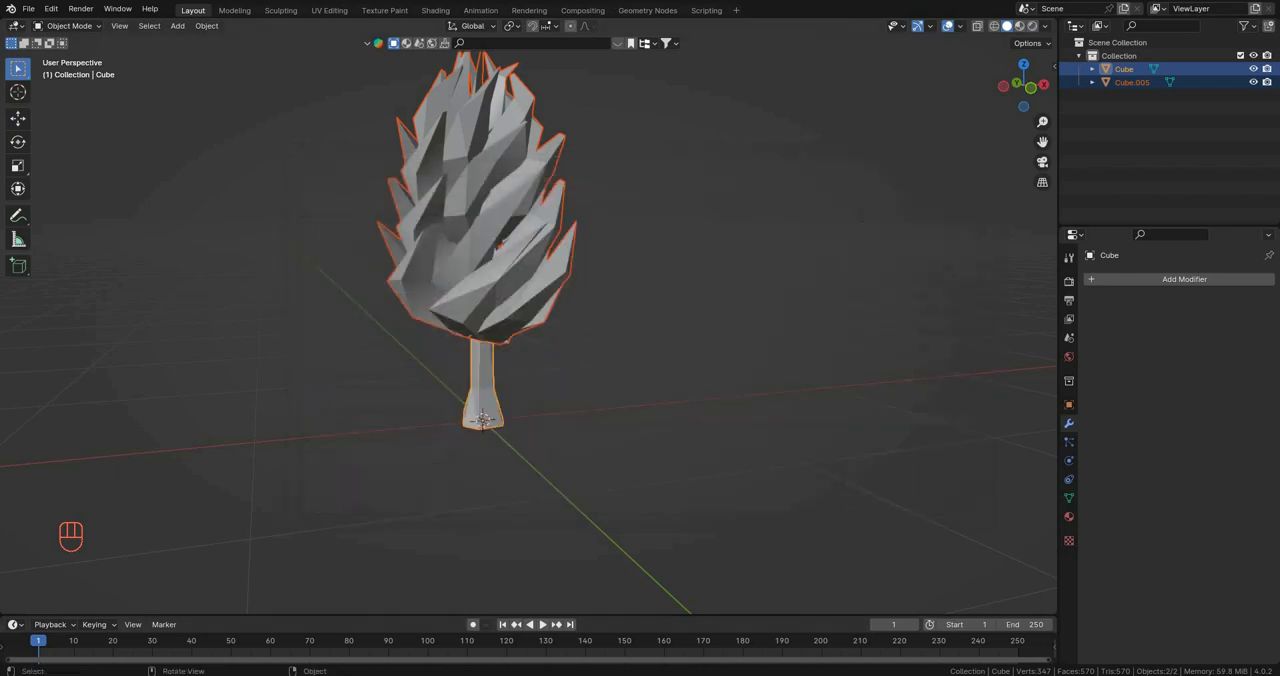
Step: Switch to Roblox Studio and import the Tutorial Tree file into the Lowpoly Asset Pack place
mouse_move(537, 673)
left_click(532, 645)
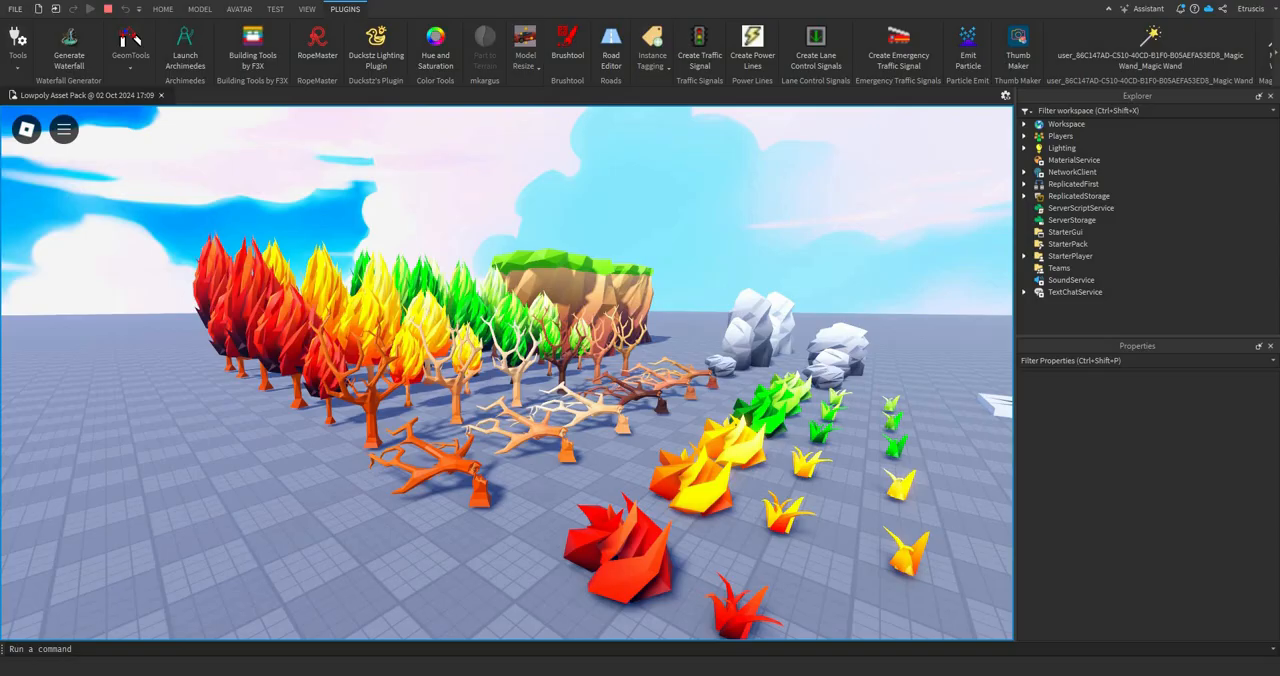
right_click_drag(530, 380, 760, 375)
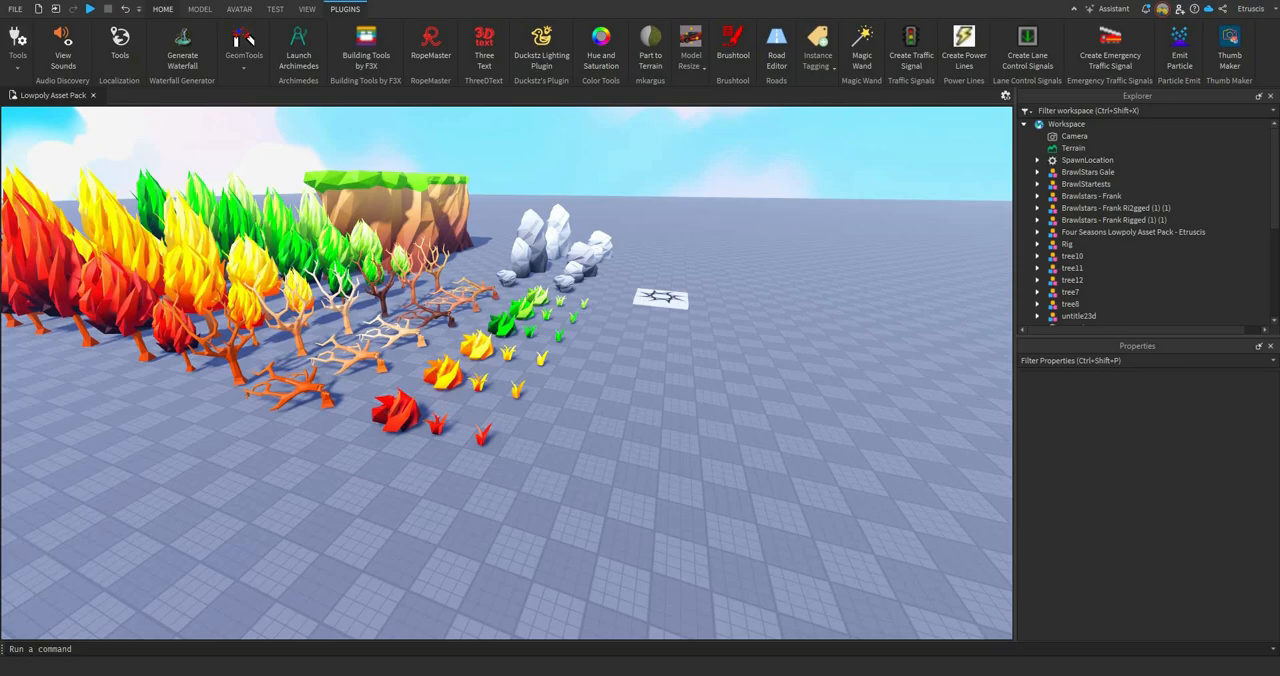
left_click(163, 9)
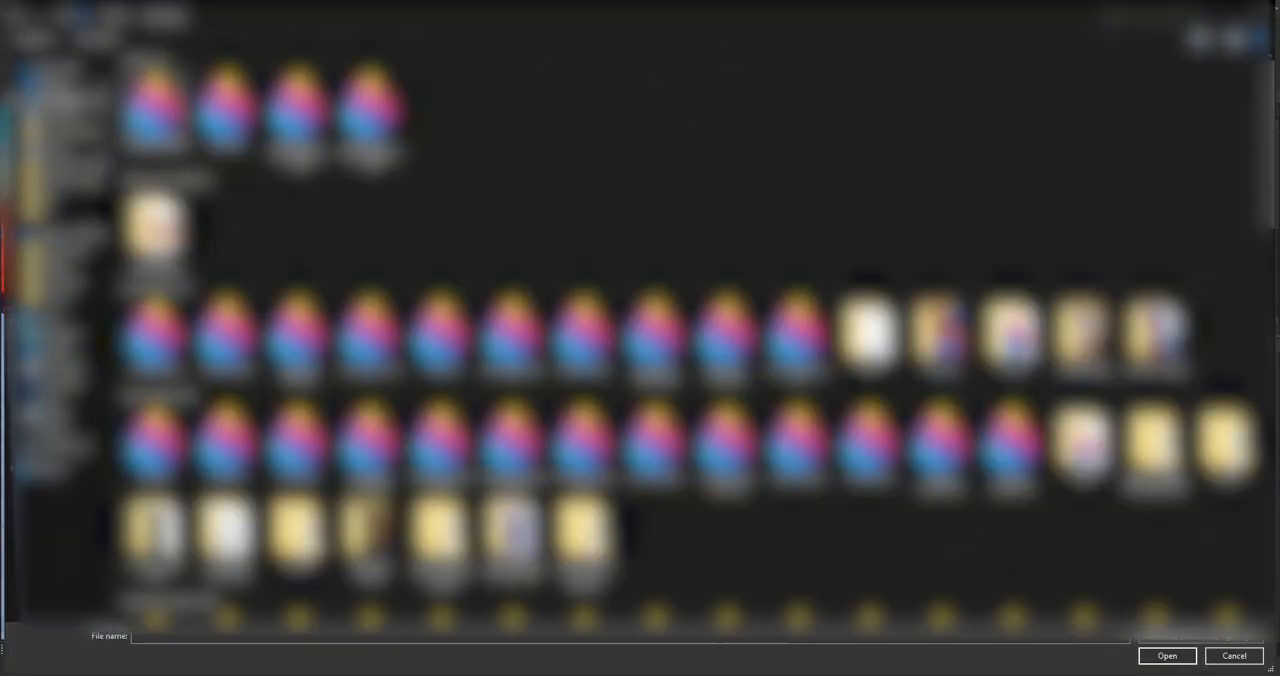
left_click(155, 110)
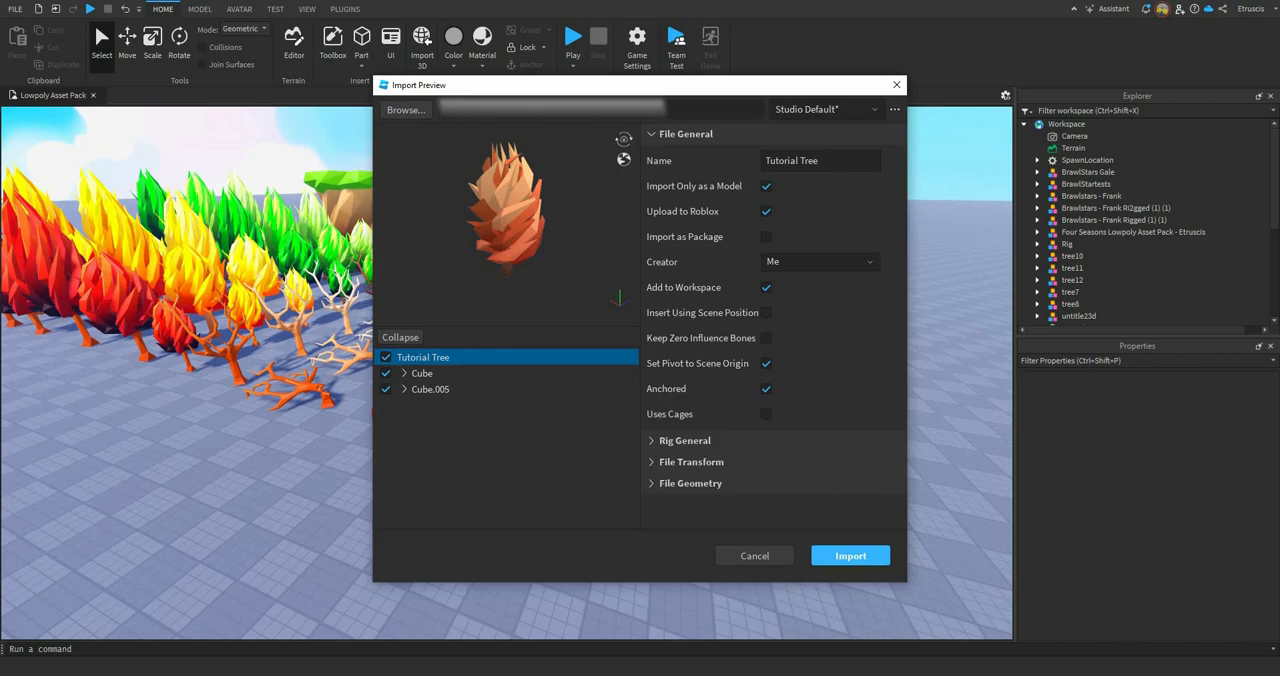
left_click(850, 556)
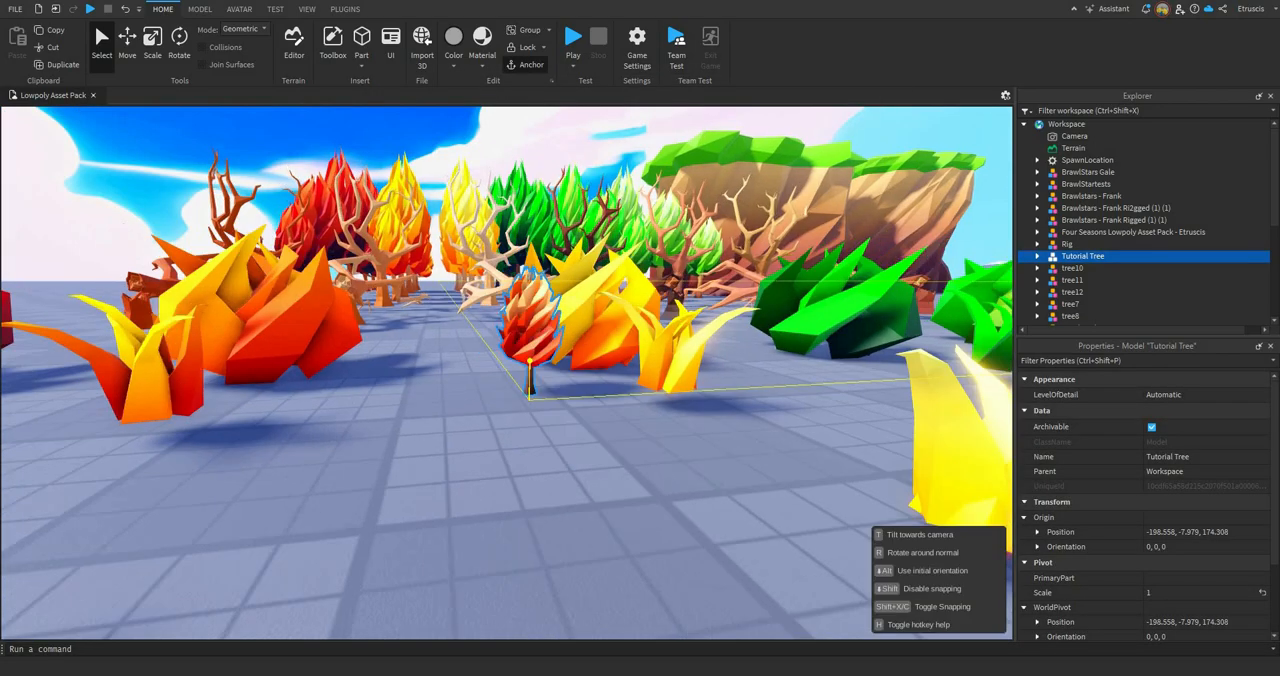
Step: Enlarge the imported Tutorial Tree with the Model Resize plugin, scaling it upward until it roughly matches the pack's trees
left_click_drag(529, 345, 367, 310)
key("w")
right_click_drag(367, 310, 375, 230)
key("s")
key("a")
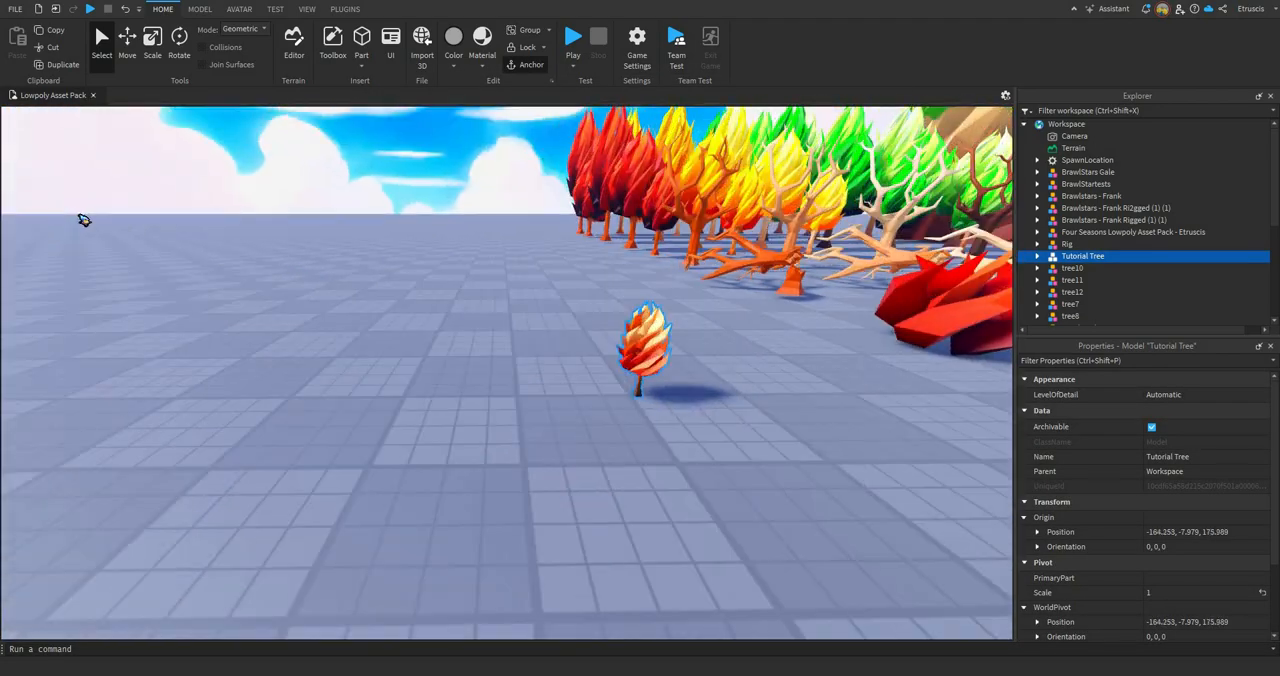
left_click(345, 9)
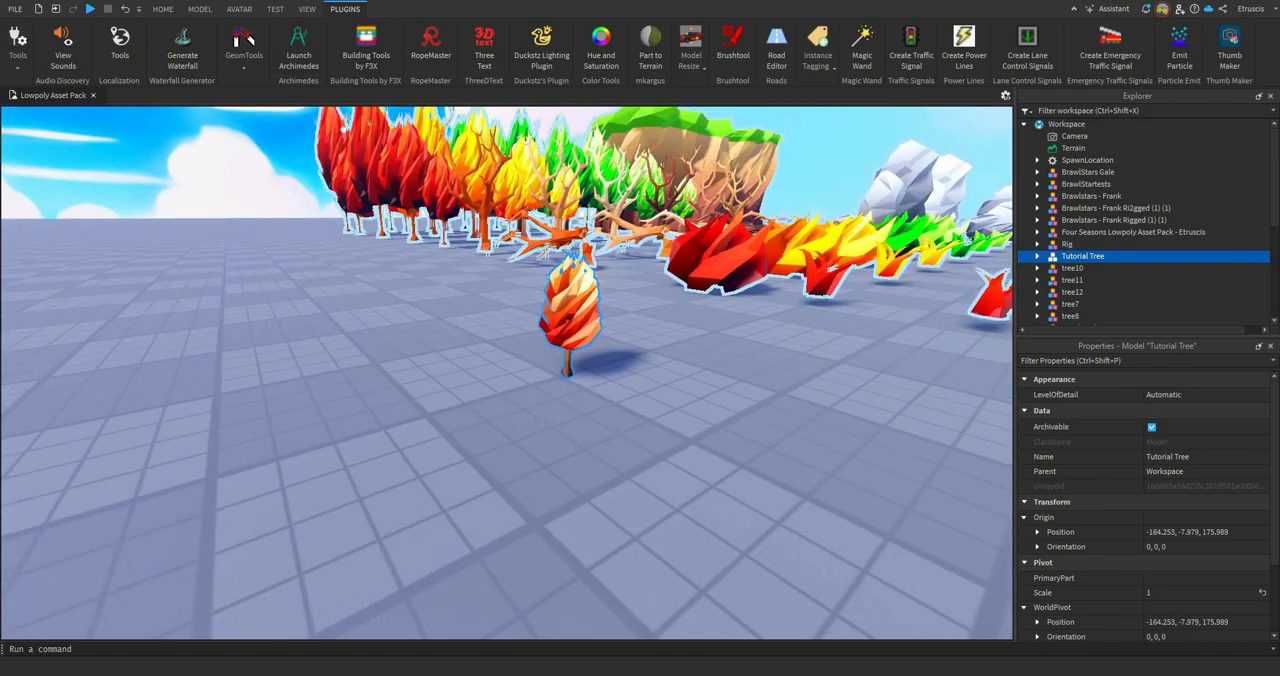
right_click_drag(343, 130, 378, 120)
key("w")
key("s")
left_click(690, 50)
left_click(696, 113)
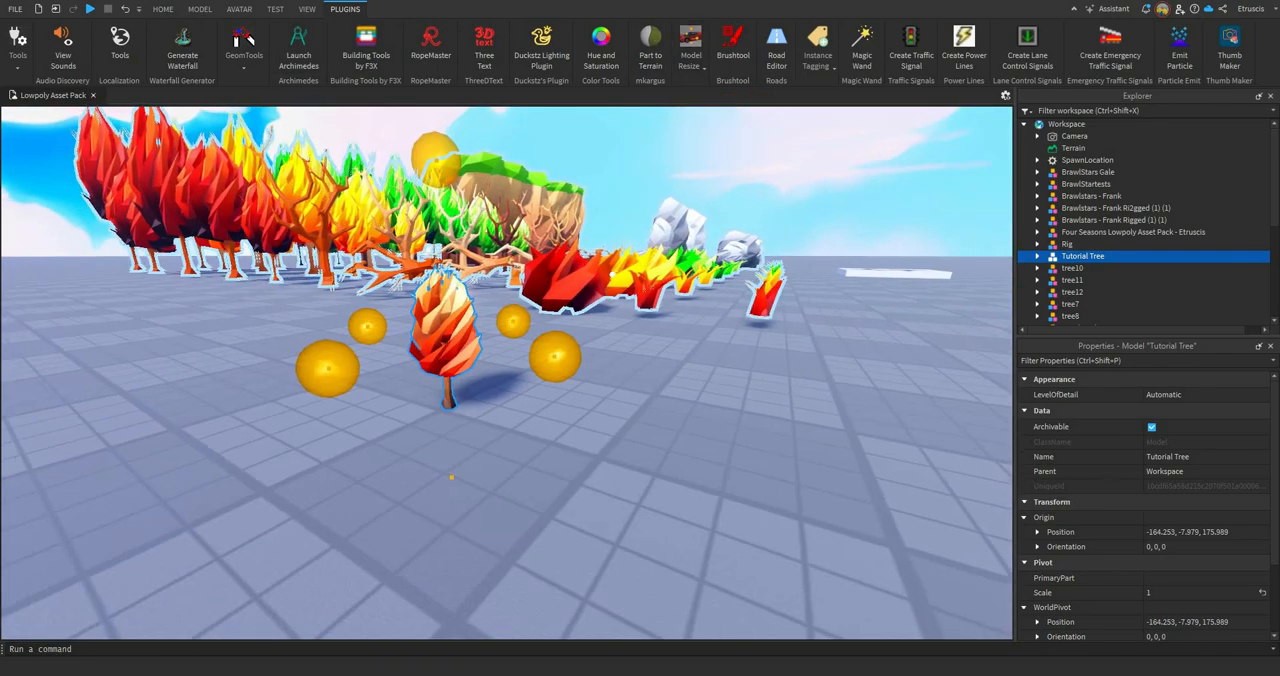
key("w")
mouse_move(612, 275)
right_mouse_down()
mouse_move(590, 262)
mouse_move(590, 280)
mouse_move(606, 262)
right_mouse_up()
key("s")
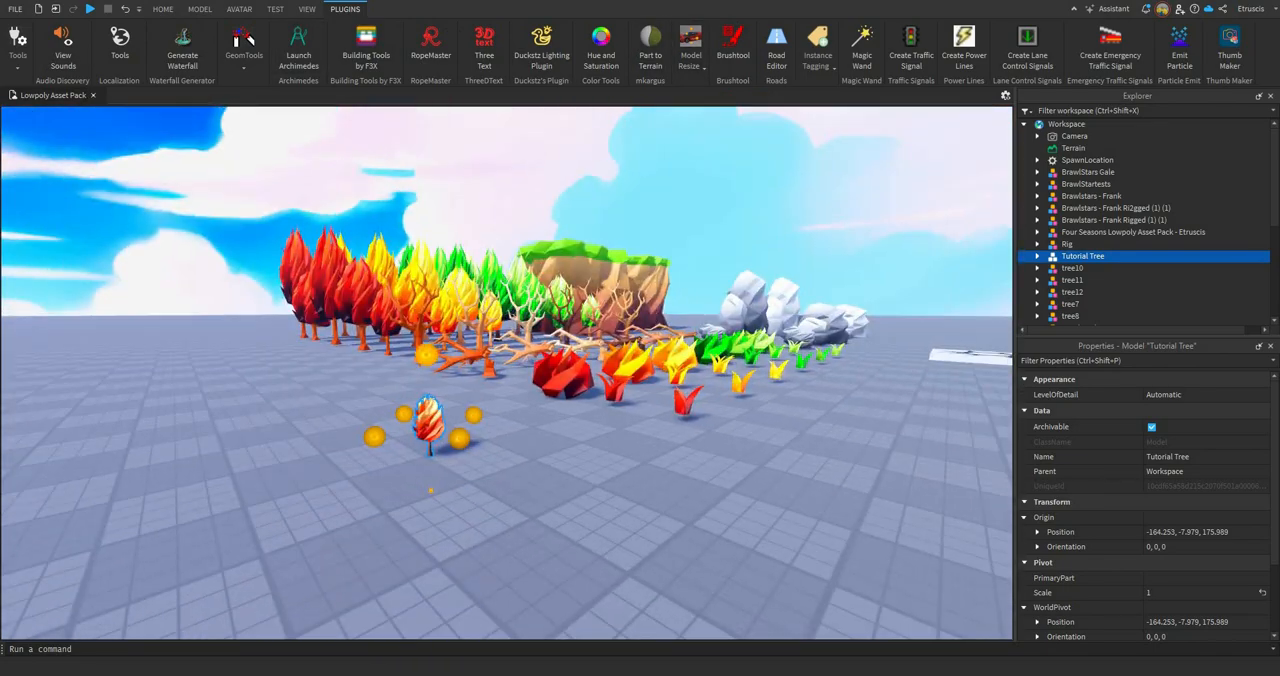
key("s")
left_click_drag(426, 355, 446, 182)
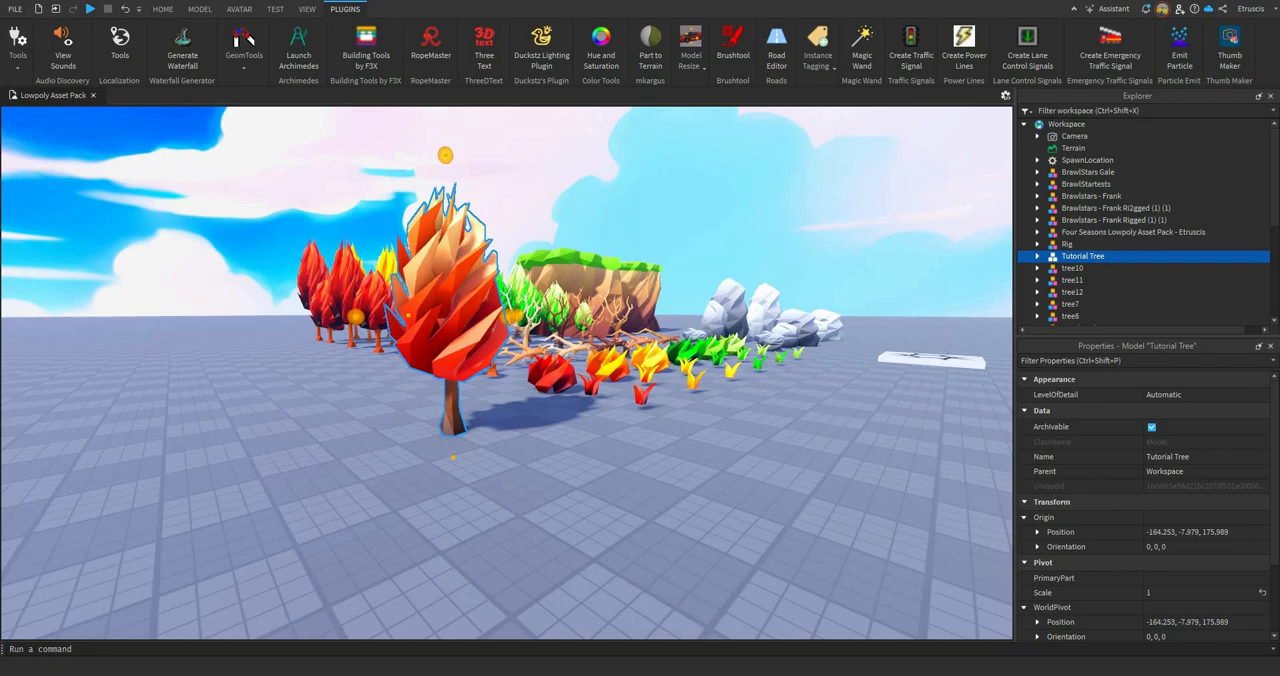
Step: Finish resizing the Tutorial Tree against the pack's trees and turn off the Model Resize plugin
right_click_drag(446, 182, 478, 188)
key("s")
left_click(690, 50)
left_click(696, 113)
Step: Move the Tutorial Tree across the ground to stand at the end of the pack's row of red autumn trees
key("w")
left_click_drag(468, 300, 410, 313)
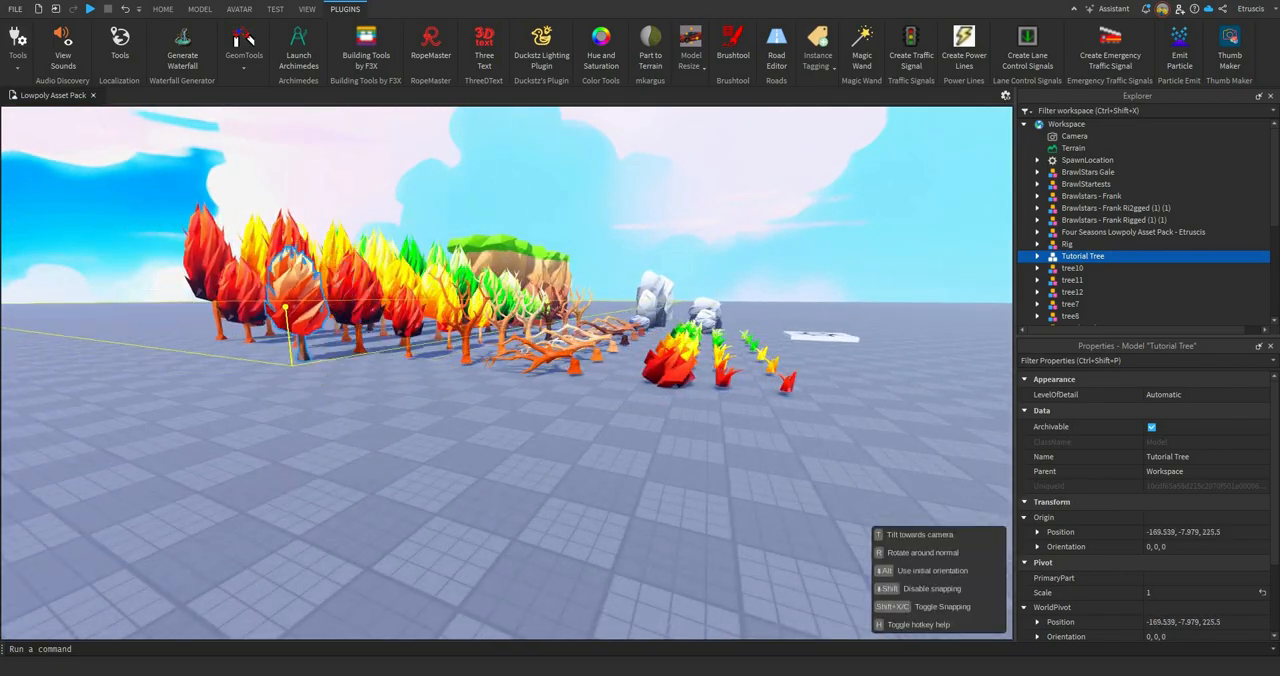
left_click_drag(285, 307, 262, 312)
key("w")
right_click_drag(262, 312, 478, 242)
key("s")
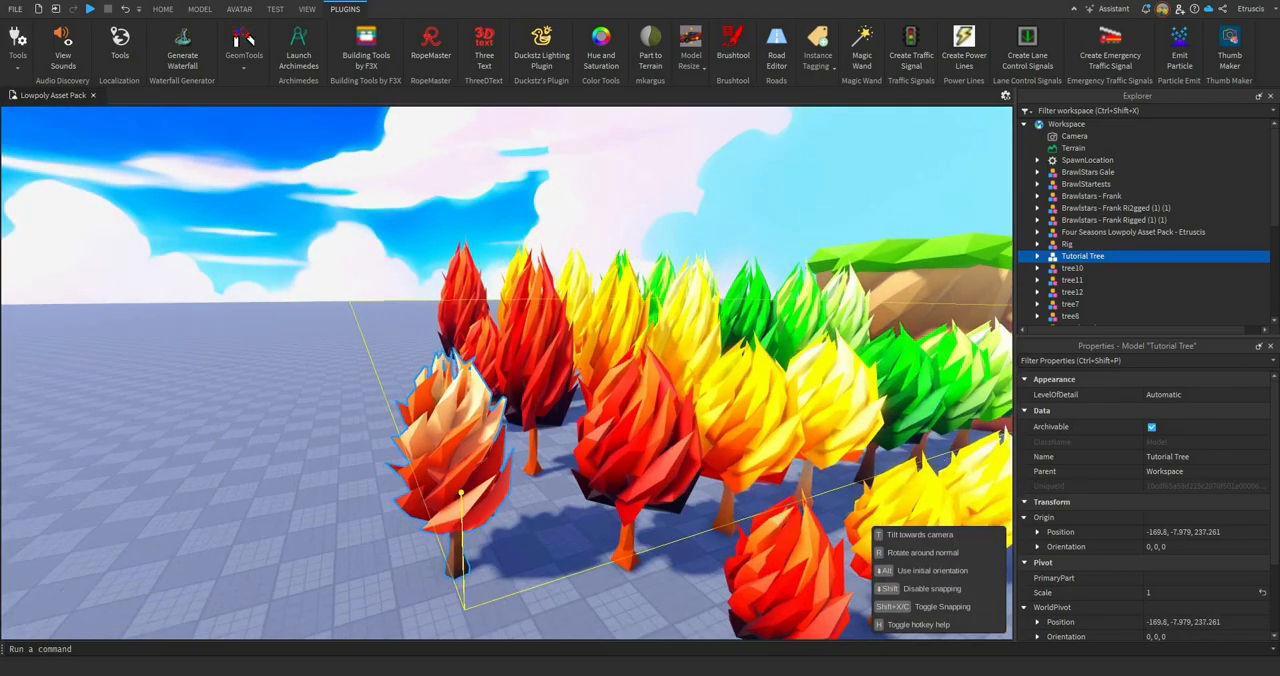
left_click_drag(461, 492, 463, 494)
Step: Deselect the Tutorial Tree and examine it beside the pack's trees from close up and from below
left_click(530, 560)
key("s")
right_click_drag(530, 560, 557, 615)
key("w")
right_click_drag(506, 372, 548, 470)
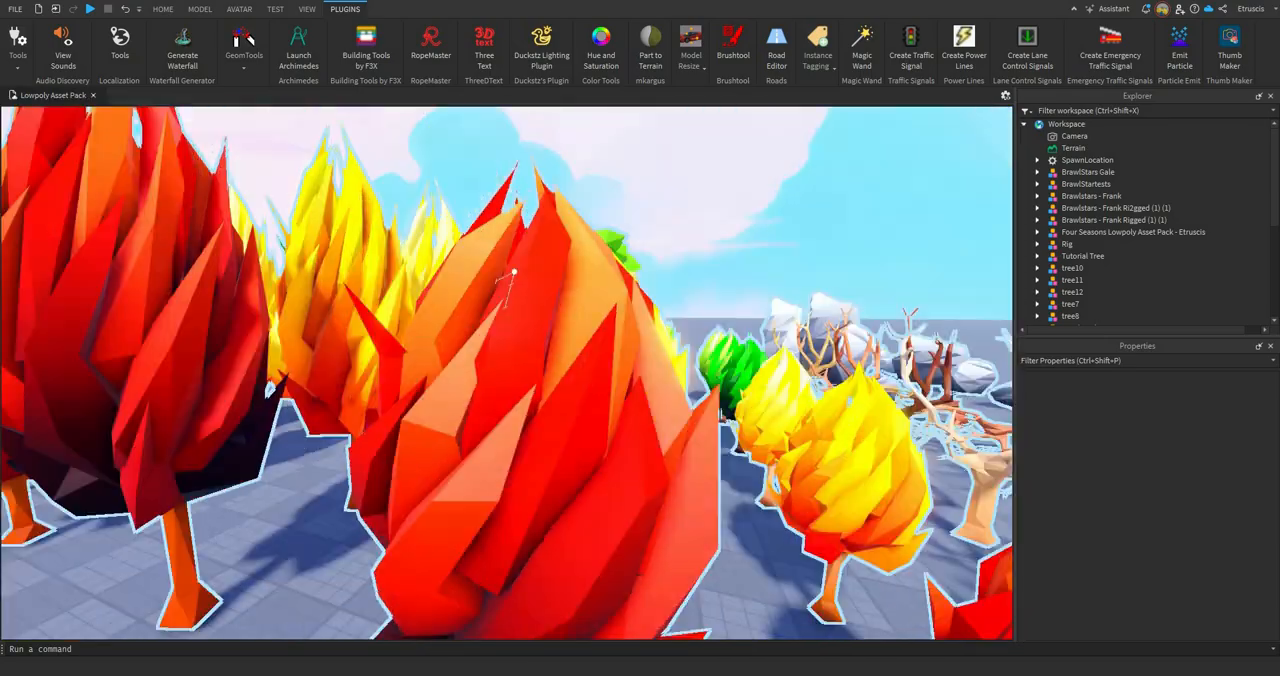
right_click_drag(514, 272, 540, 200)
key("w")
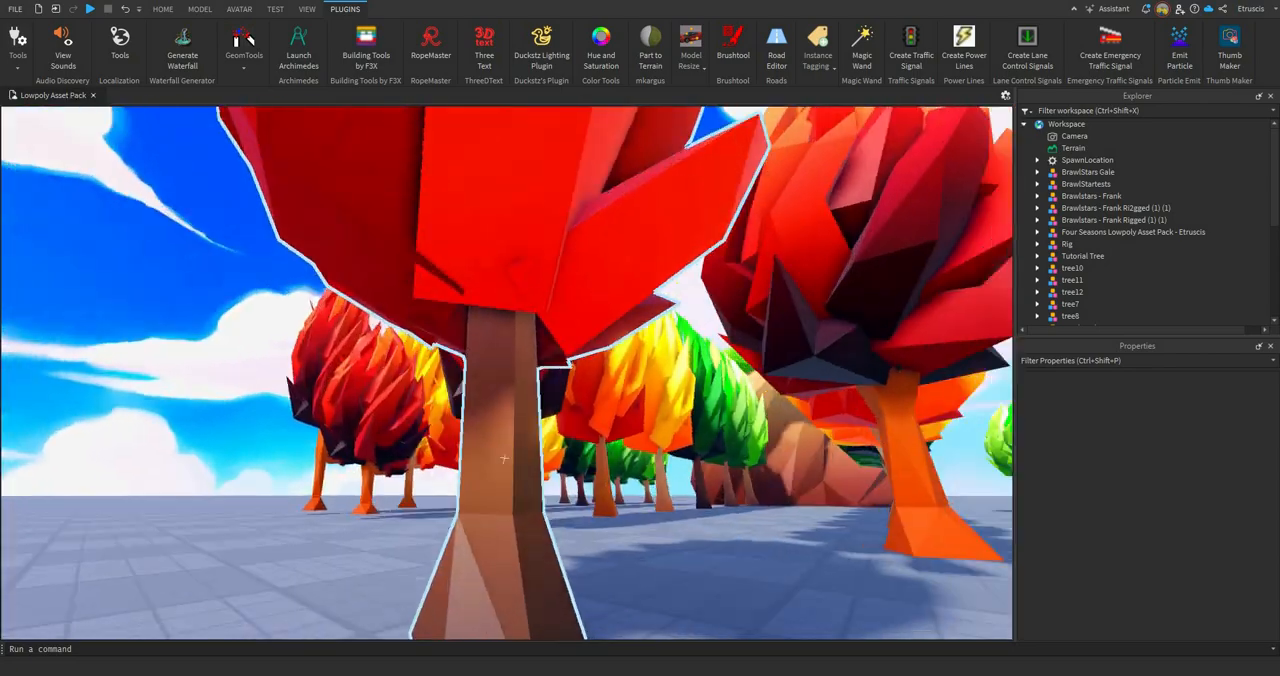
right_click_drag(504, 459, 535, 385)
key("w")
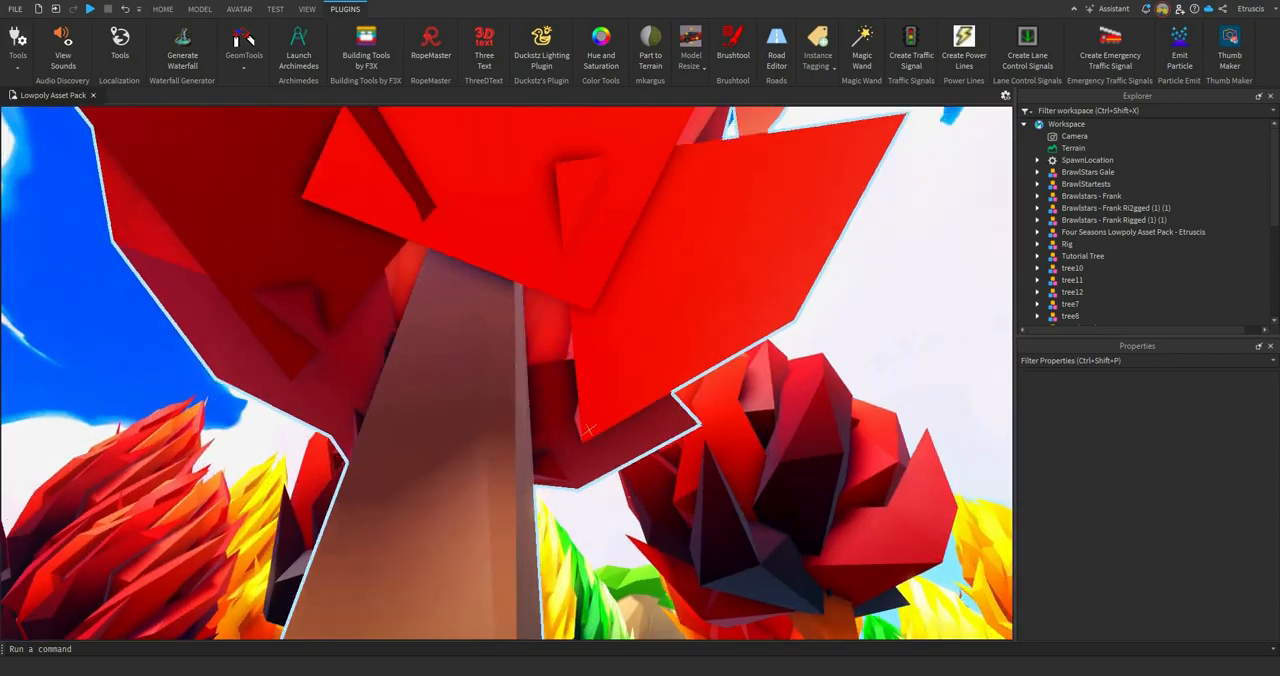
right_click_drag(723, 486, 745, 610)
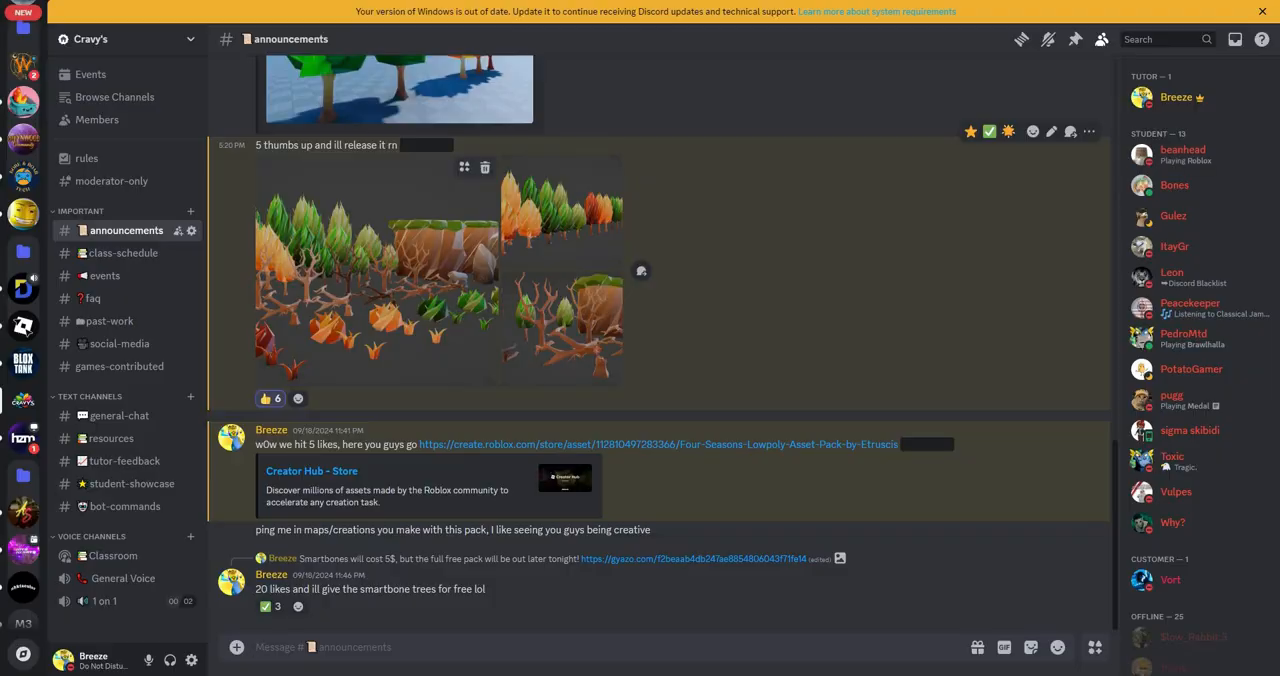
Step: Switch to Discord and view the enlarged asset pack images posted in the announcements channel
left_click(377, 270)
key("Escape")
left_click(377, 270)
key("Escape")
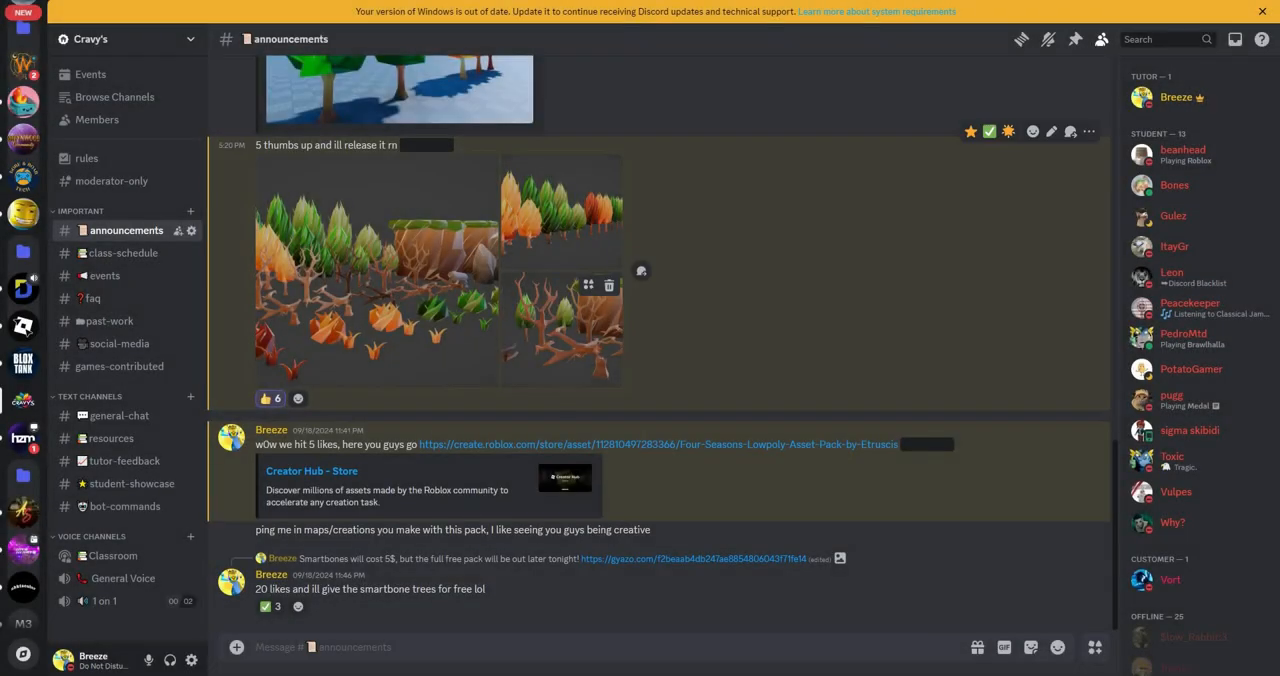
left_click(561, 328)
key("Escape")
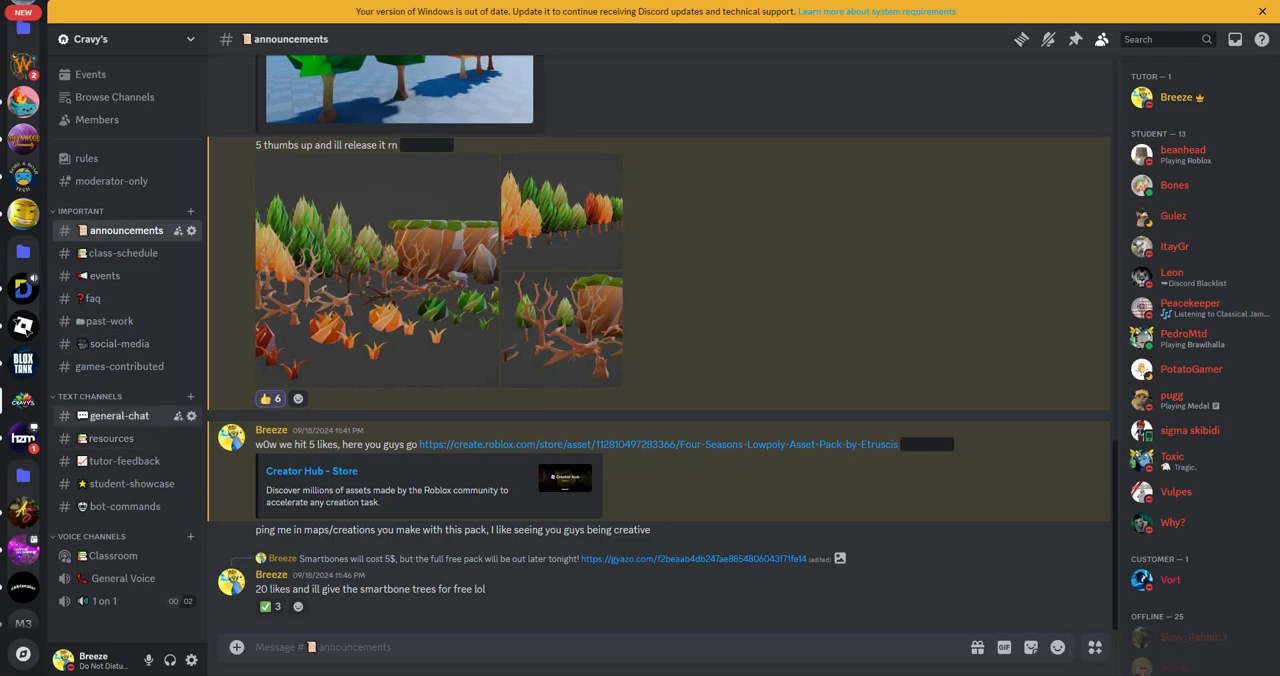
Step: Look through the general-chat and student-showcase channels and browse the posts in the social-media channel
left_click(119, 415)
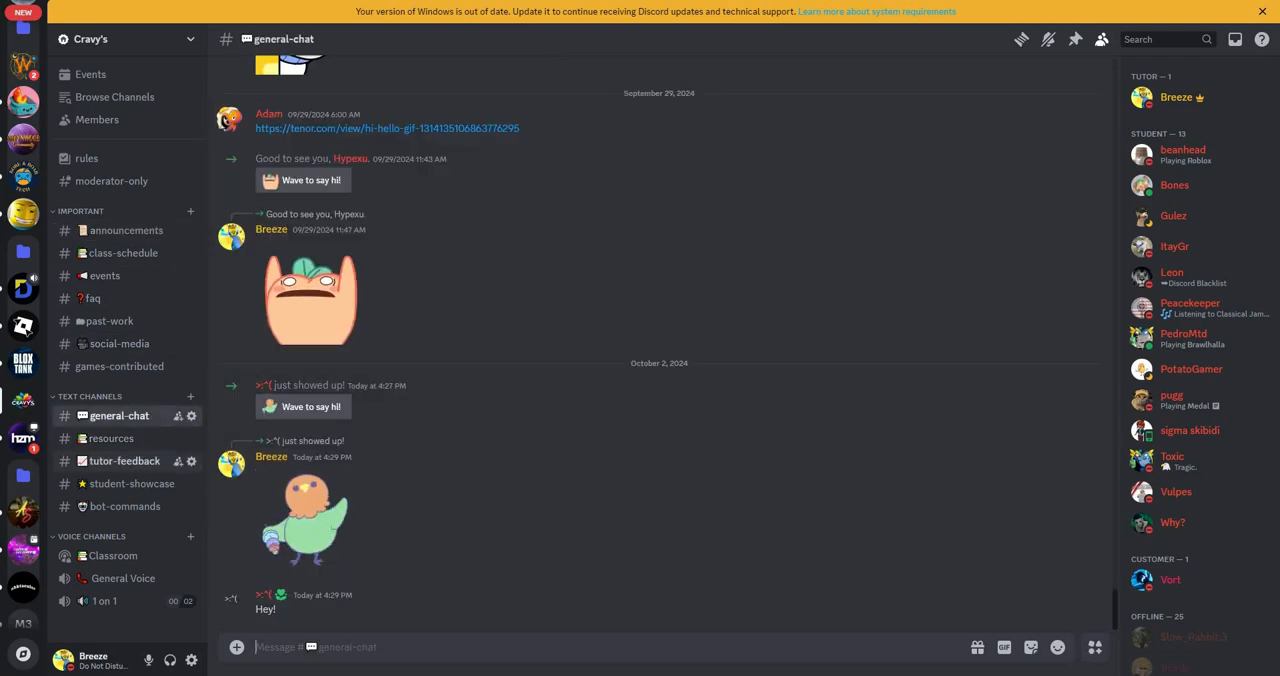
left_click(127, 483)
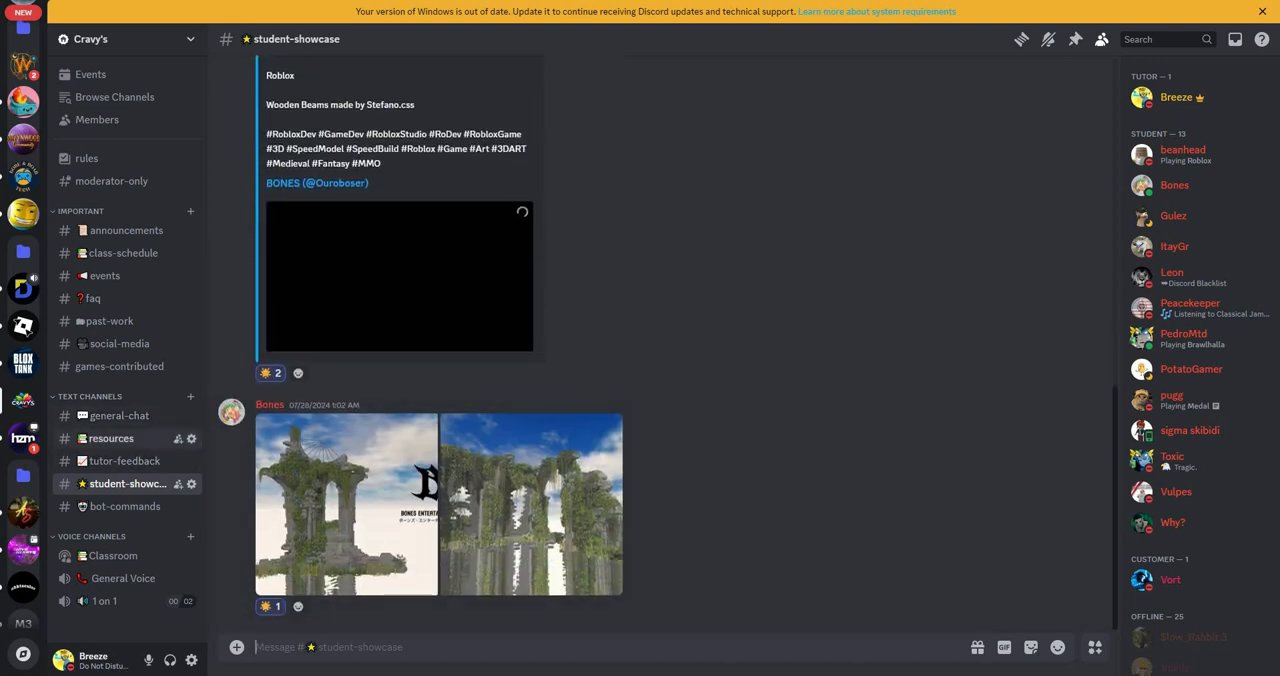
left_click(118, 343)
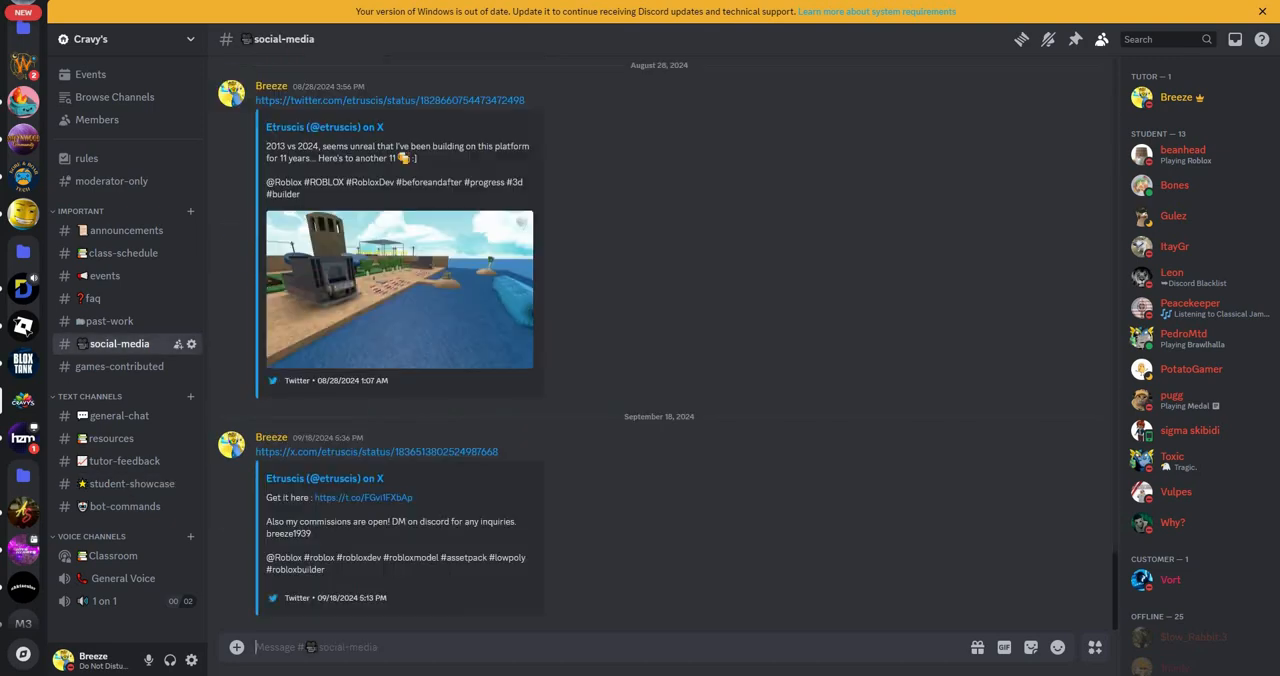
scroll(660, 340, "up", 15)
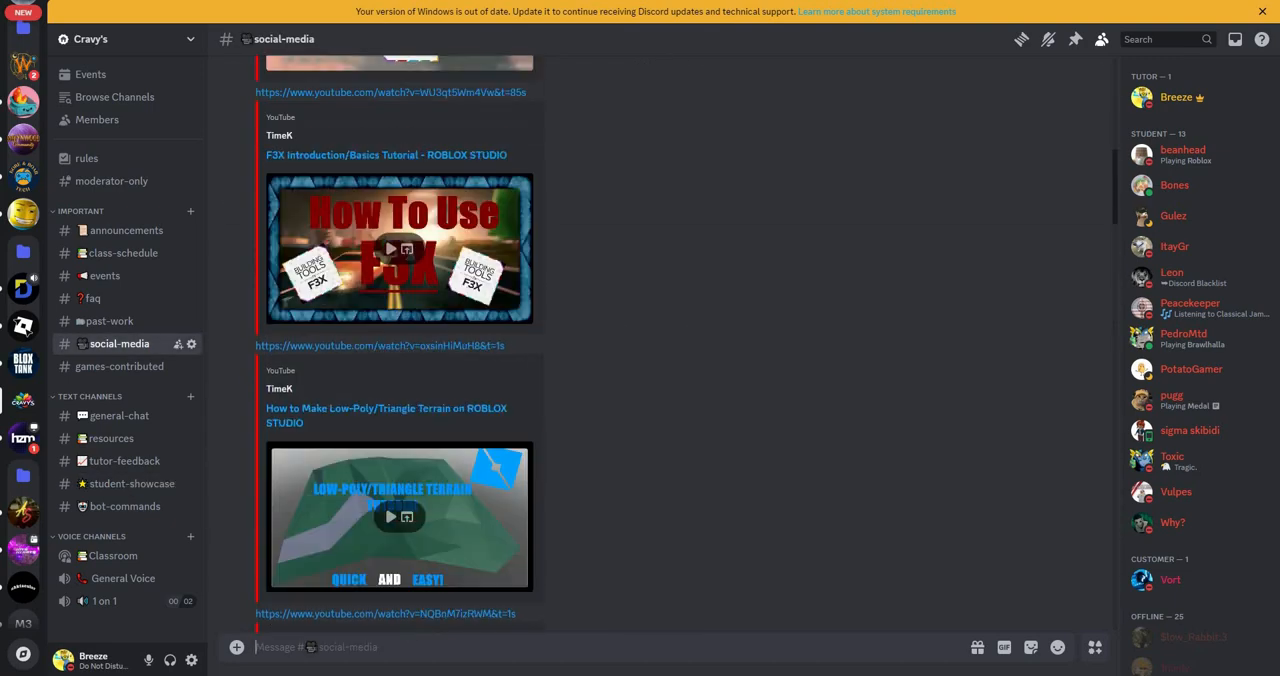
scroll(562, 534, "down", 20)
scroll(562, 534, "up", 12)
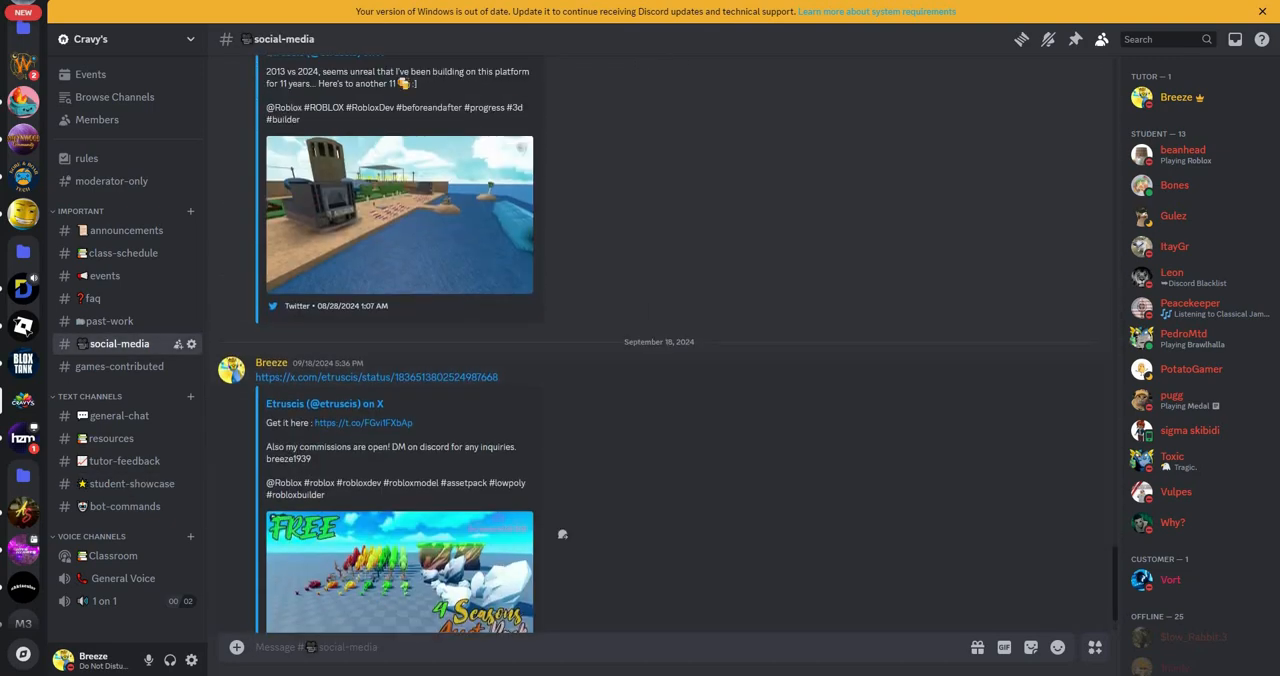
scroll(562, 450, "down", 15)
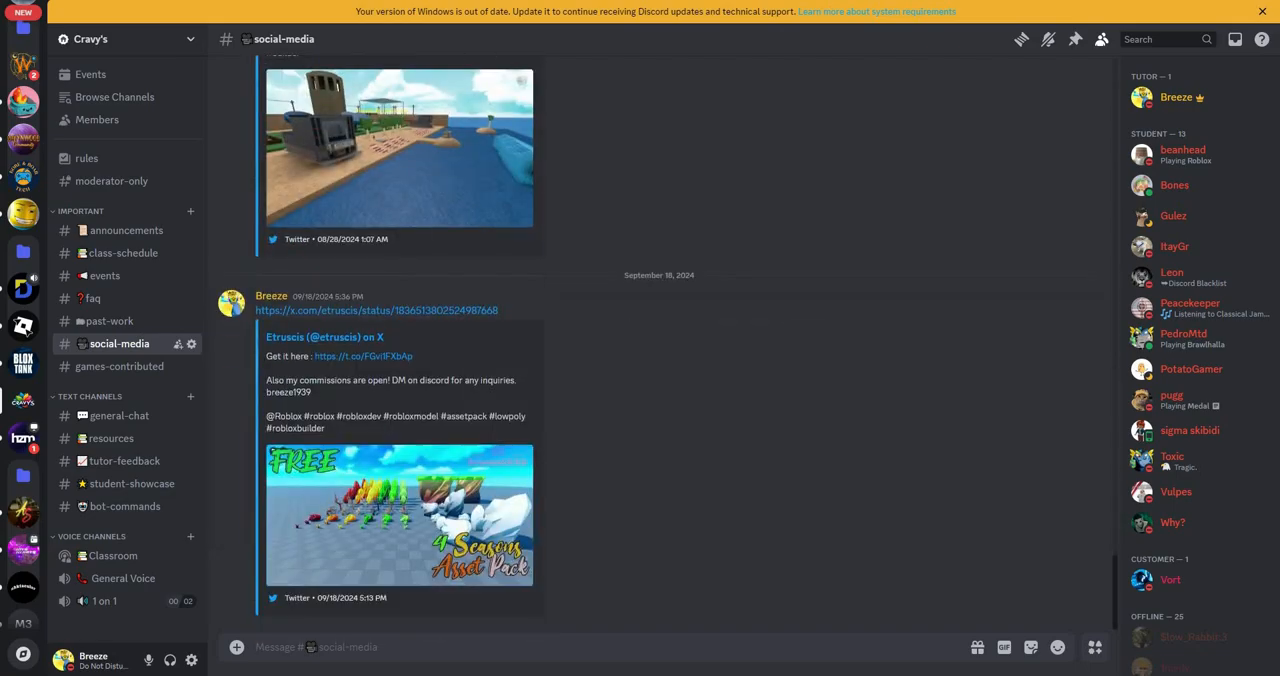